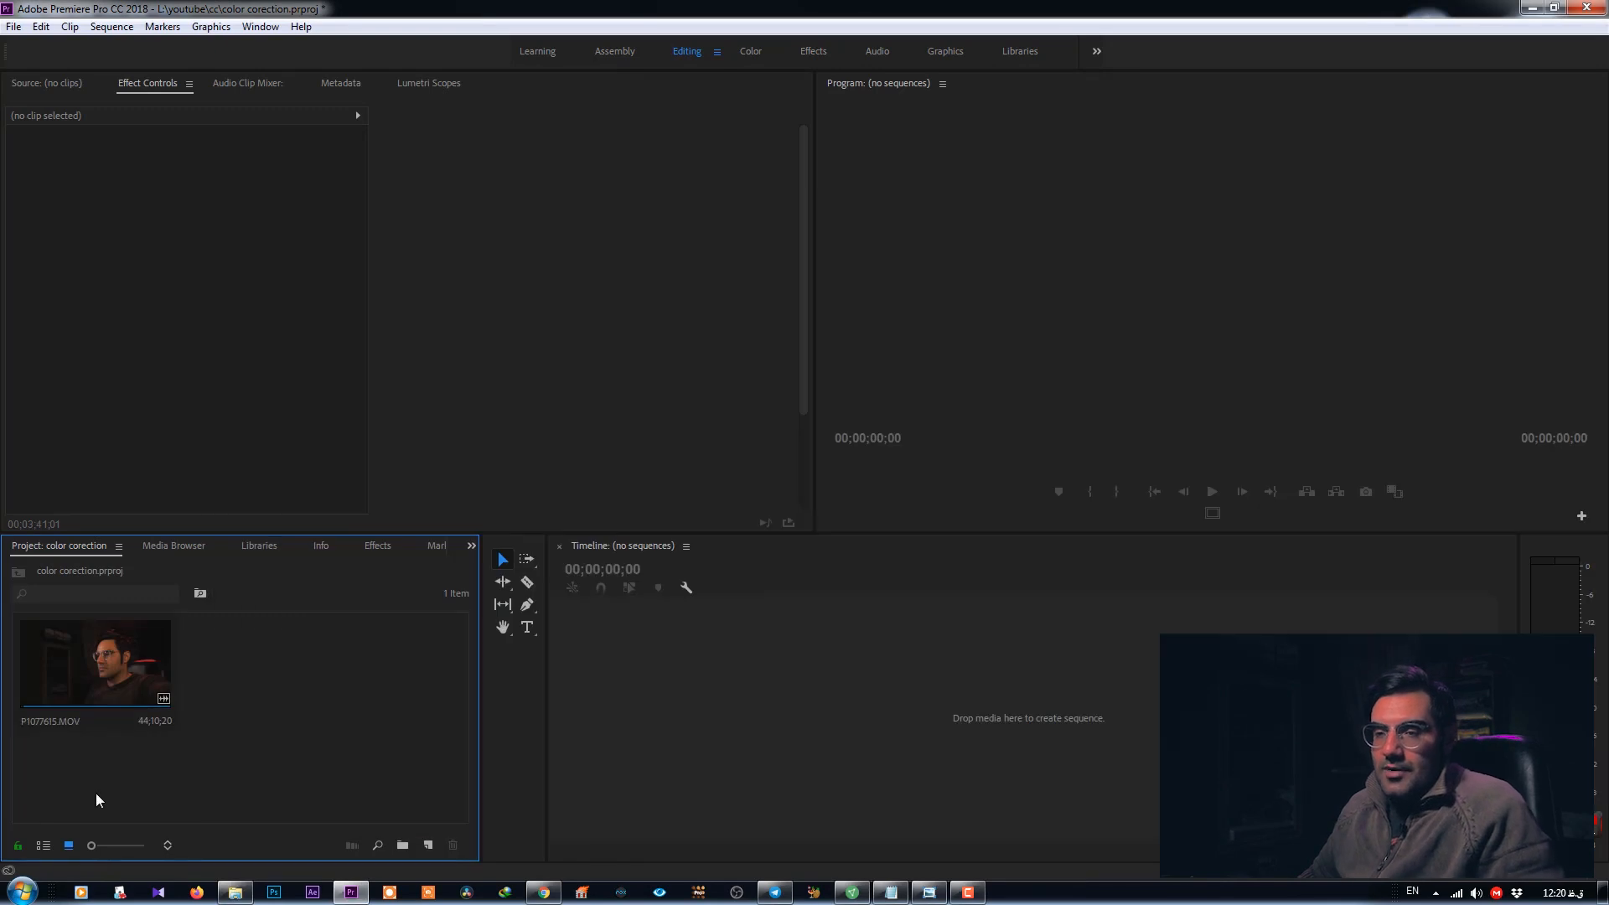
- Create a sequence from the P1077615.MOV clip and switch to the Color workspace
left_click_drag(94, 666, 770, 707)
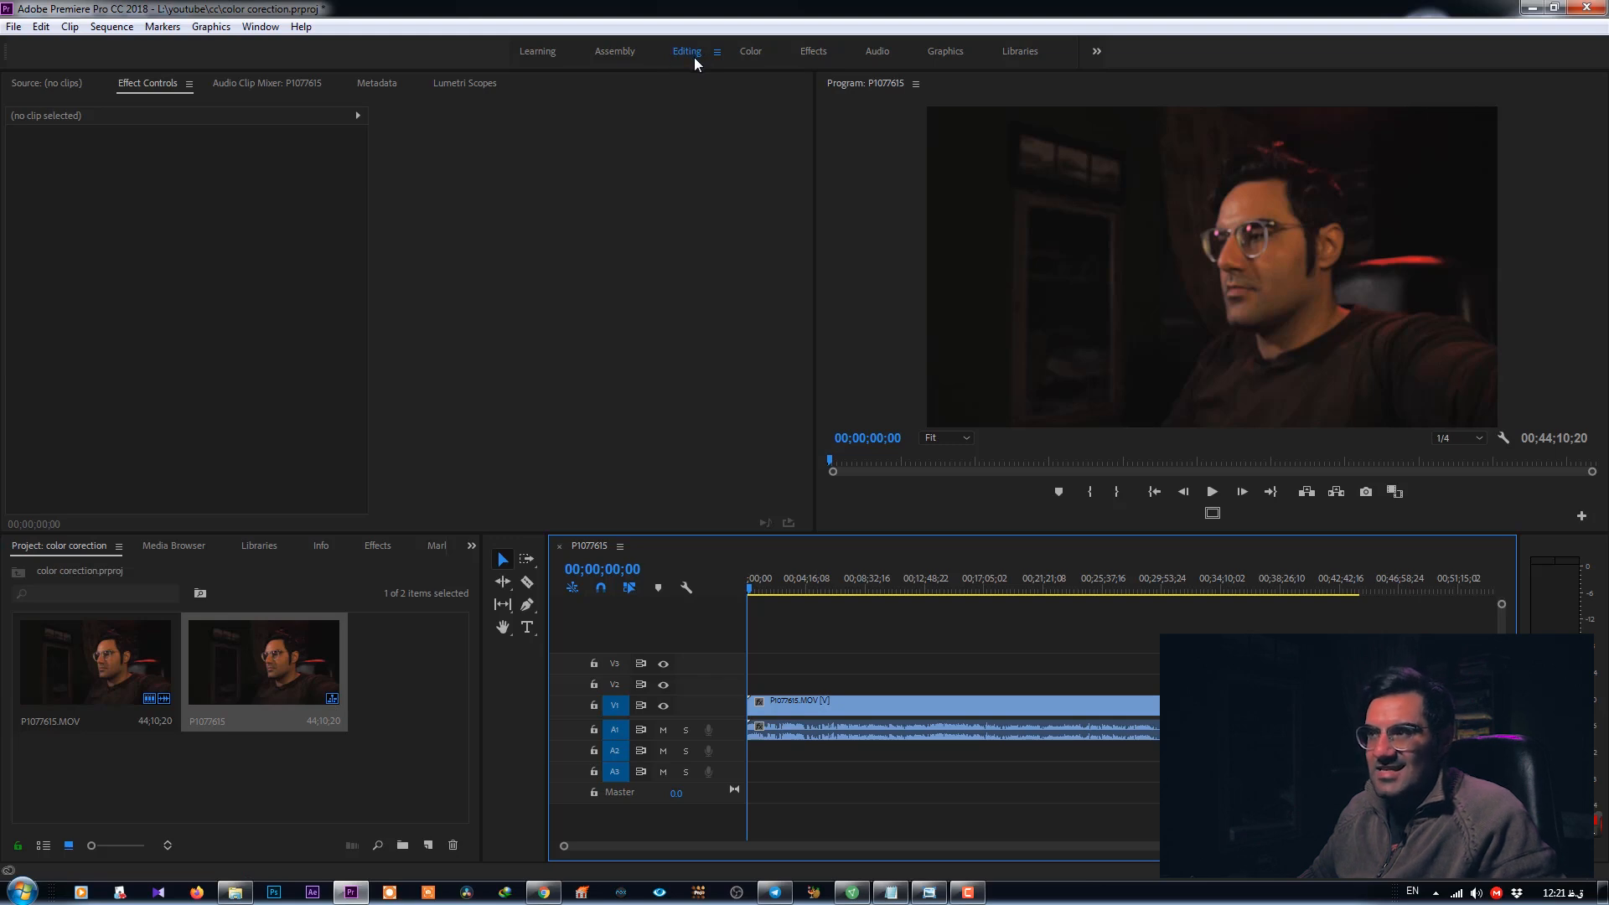
left_click(745, 56)
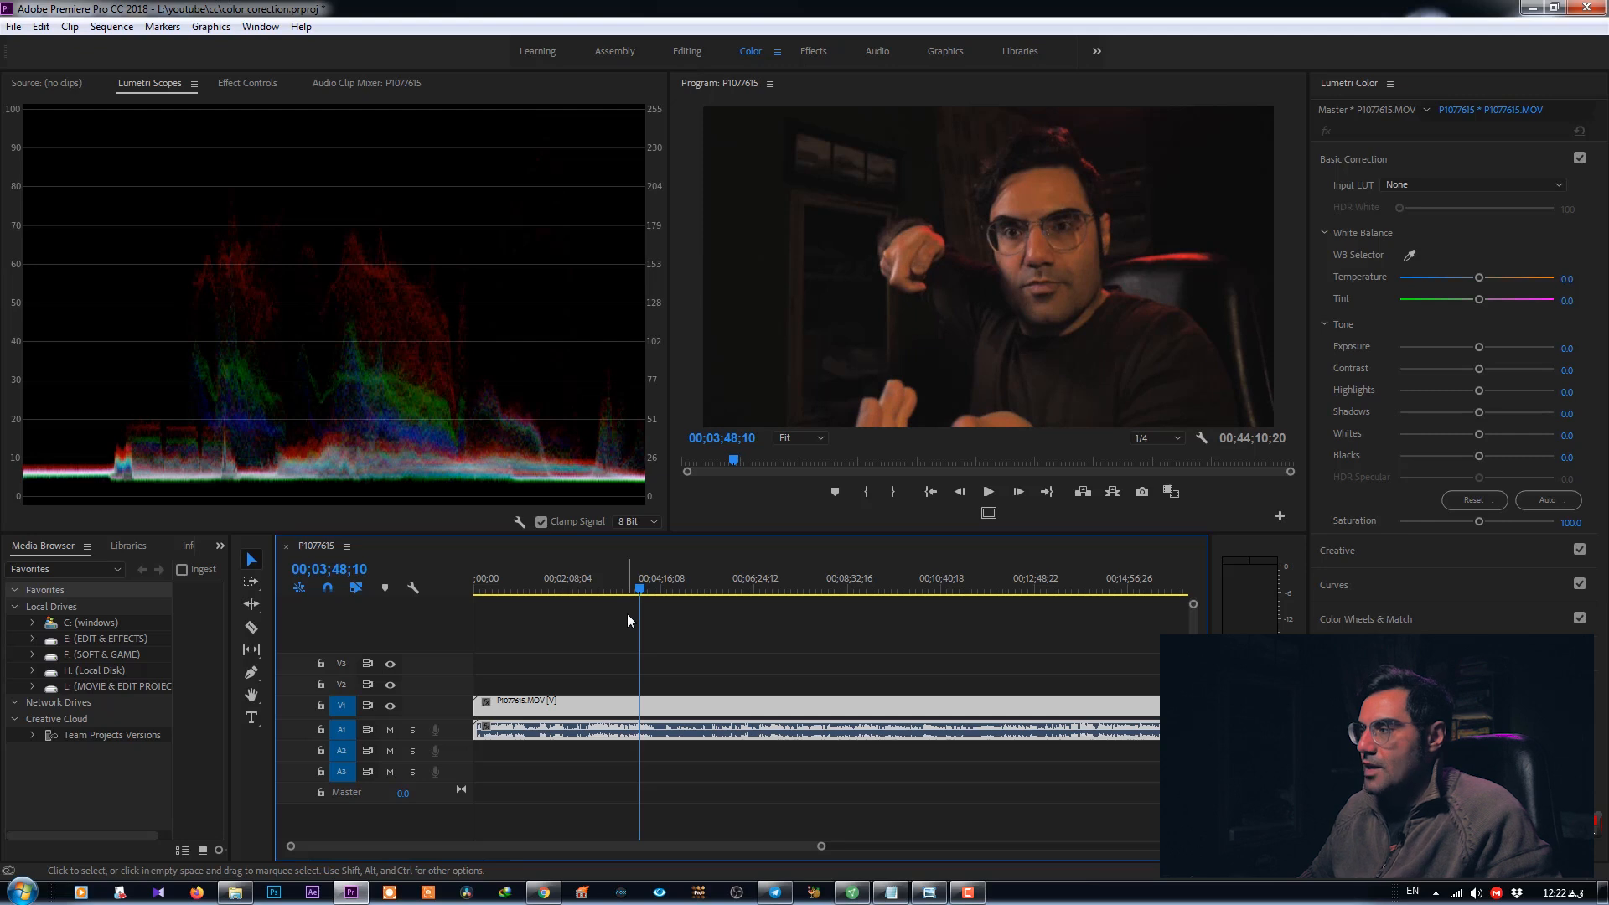
- Set the program monitor playback resolution to Full
left_click(1156, 439)
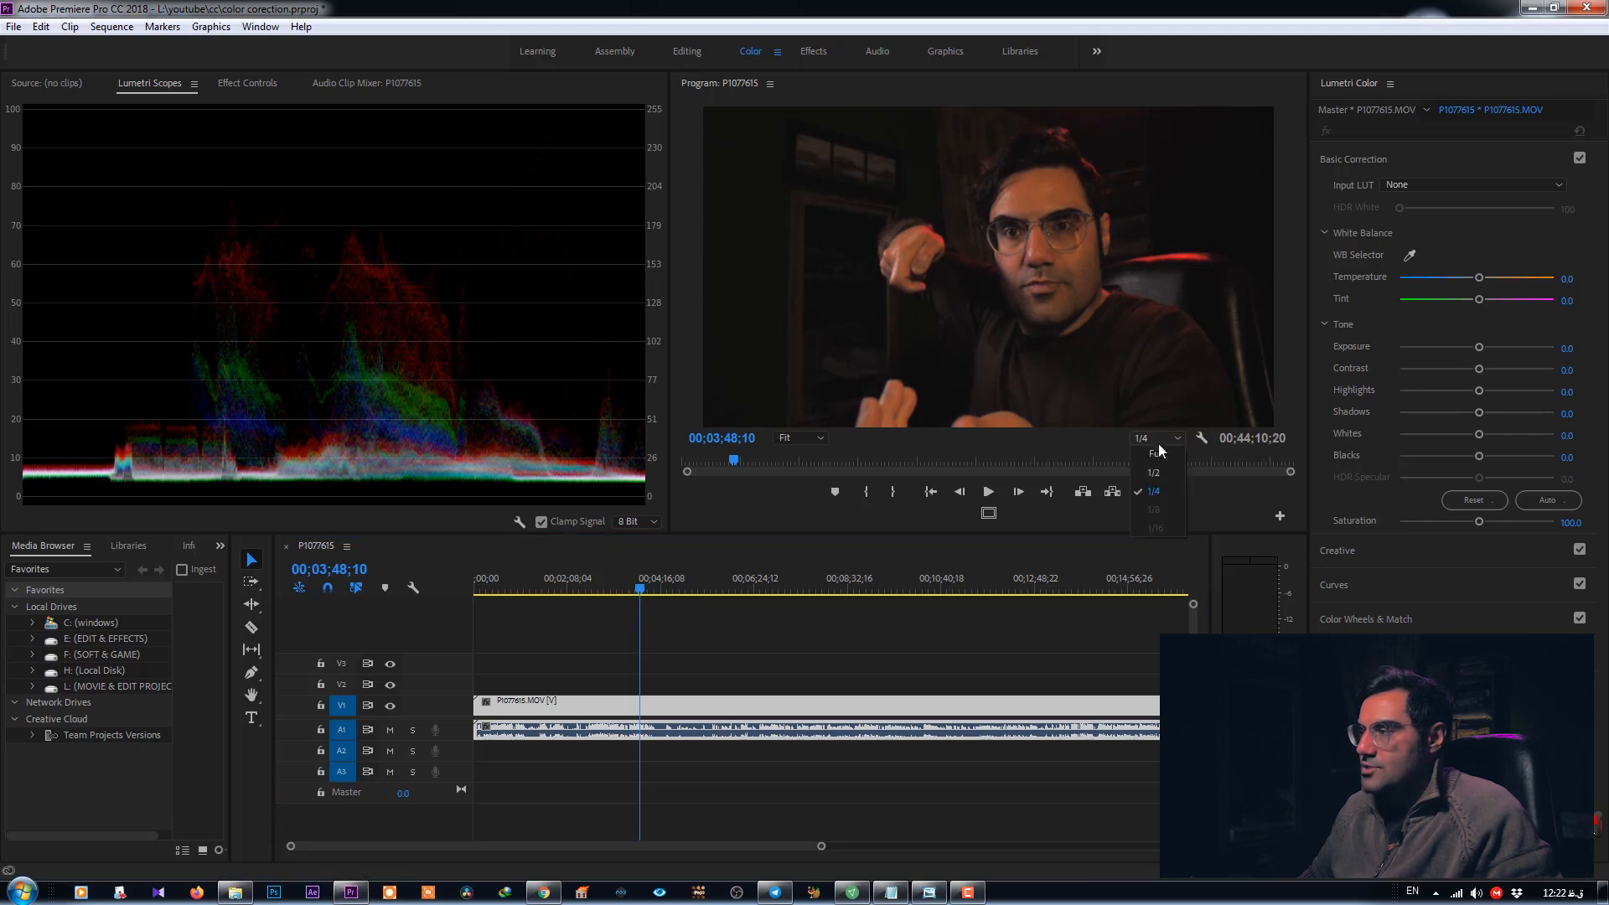
left_click(1155, 456)
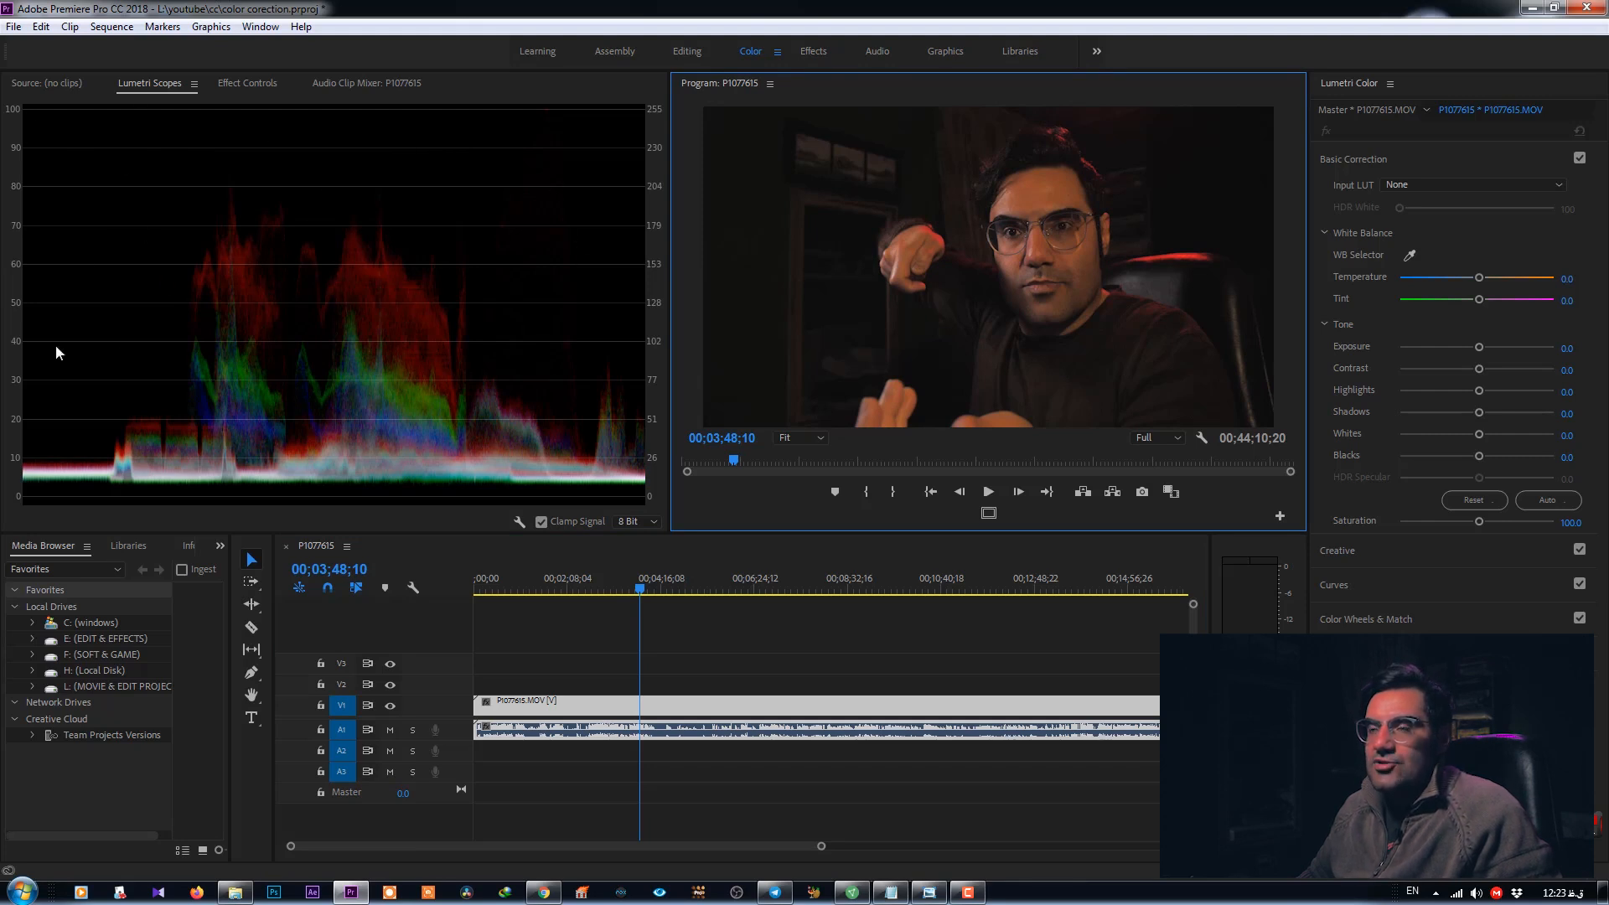
- Bring the Lumetri Scopes panel into focus
left_click(261, 26)
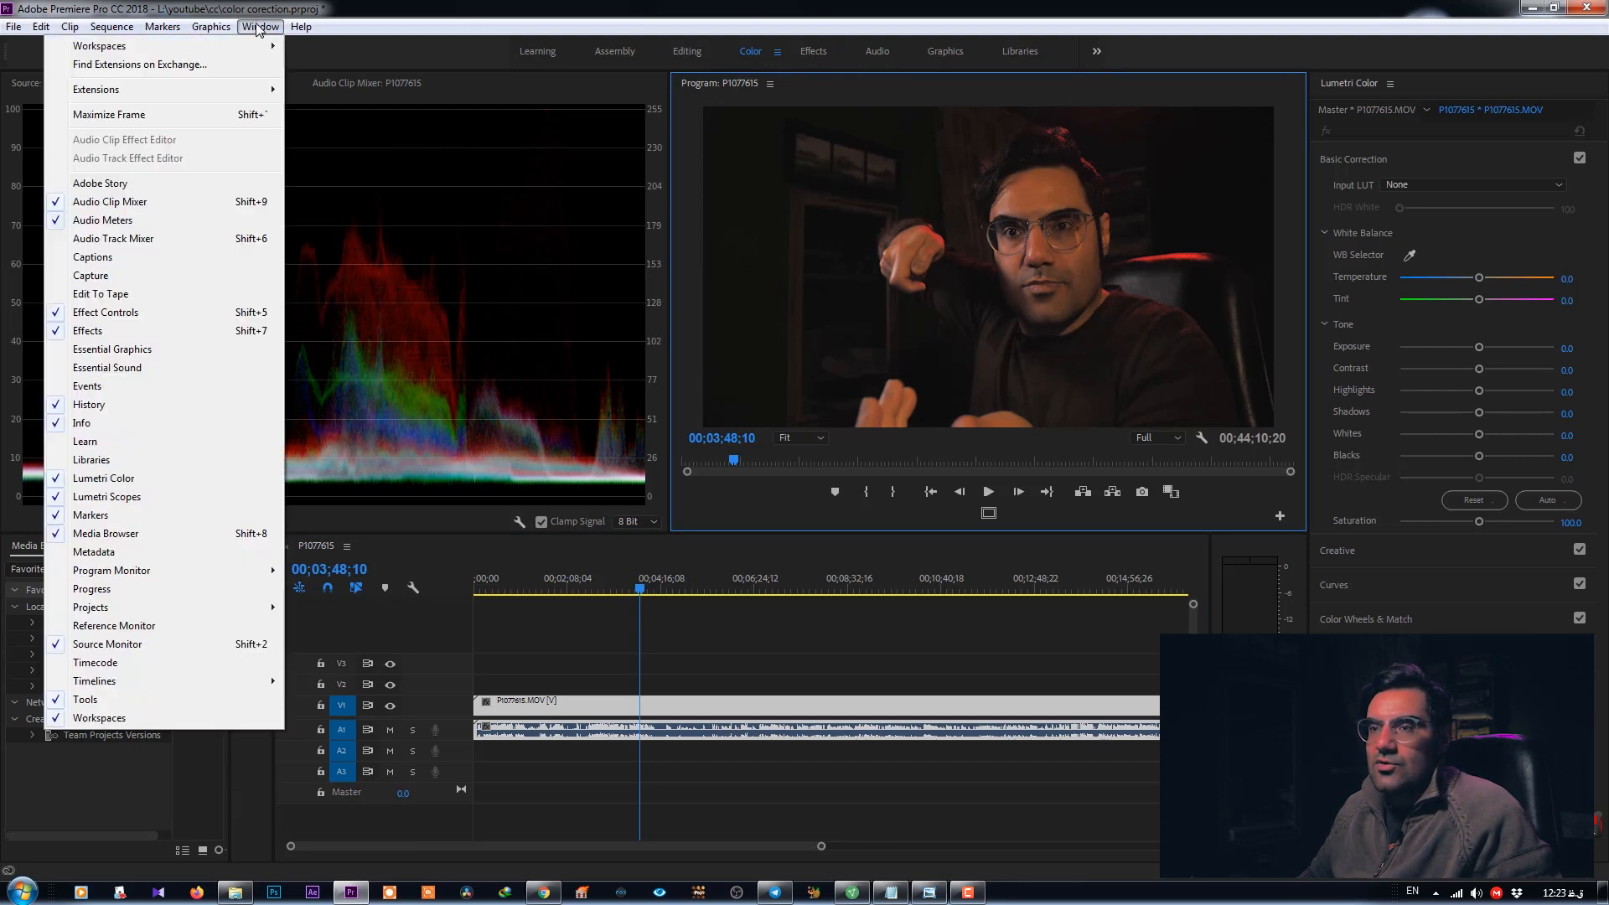
left_click(109, 496)
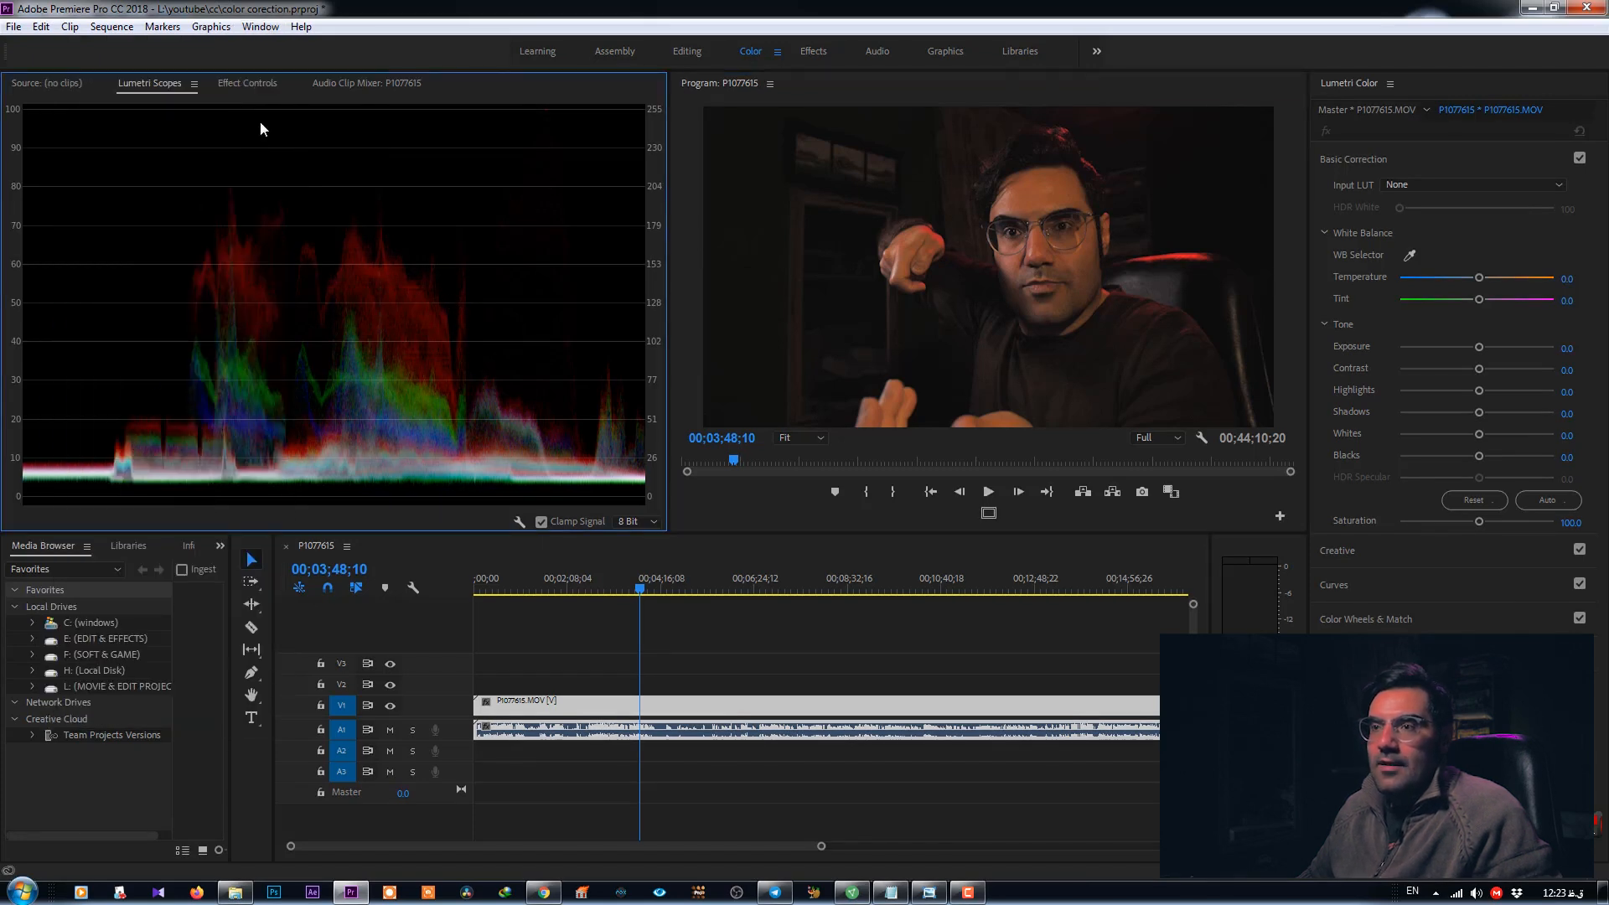
- Display the Histogram scope beside the waveform, then remove it again
right_click(399, 300)
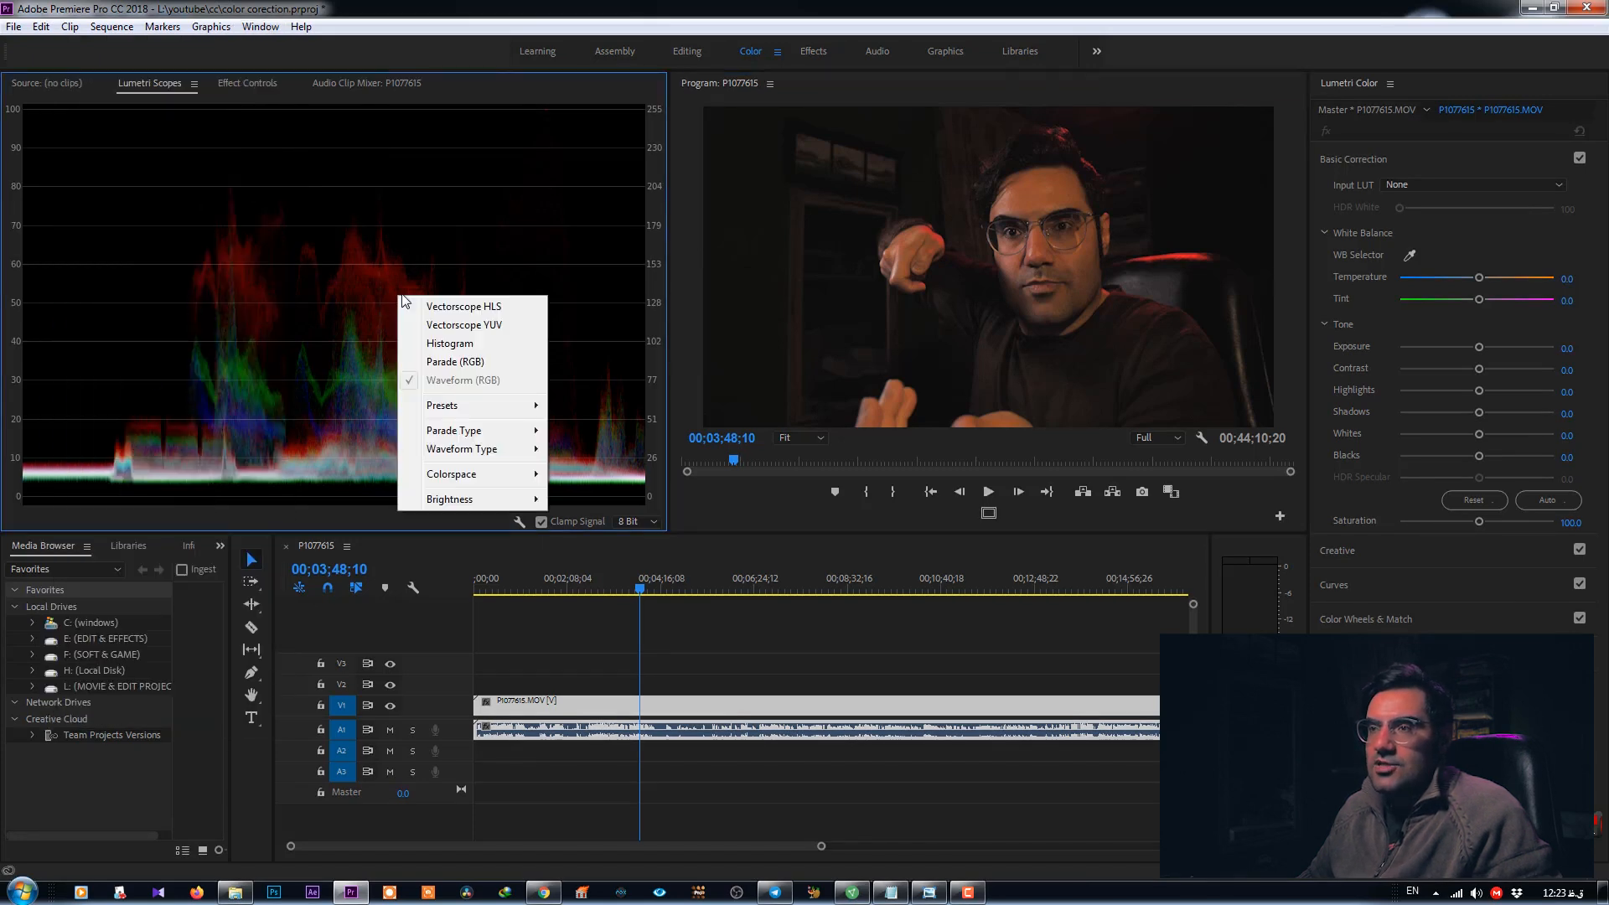
right_click(324, 227)
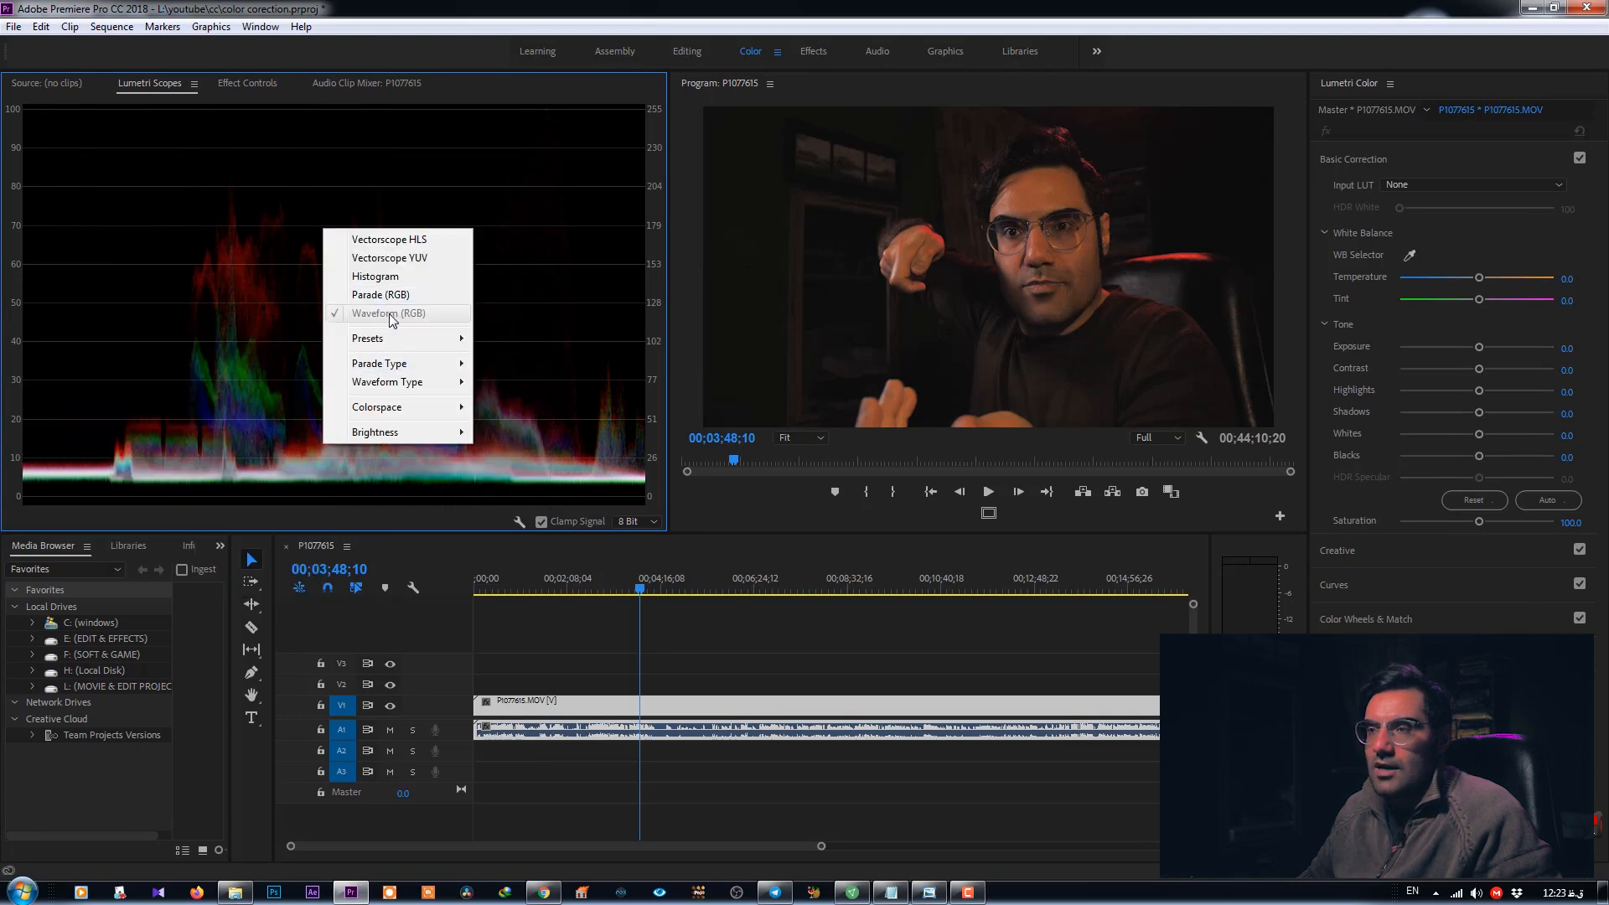
left_click(379, 276)
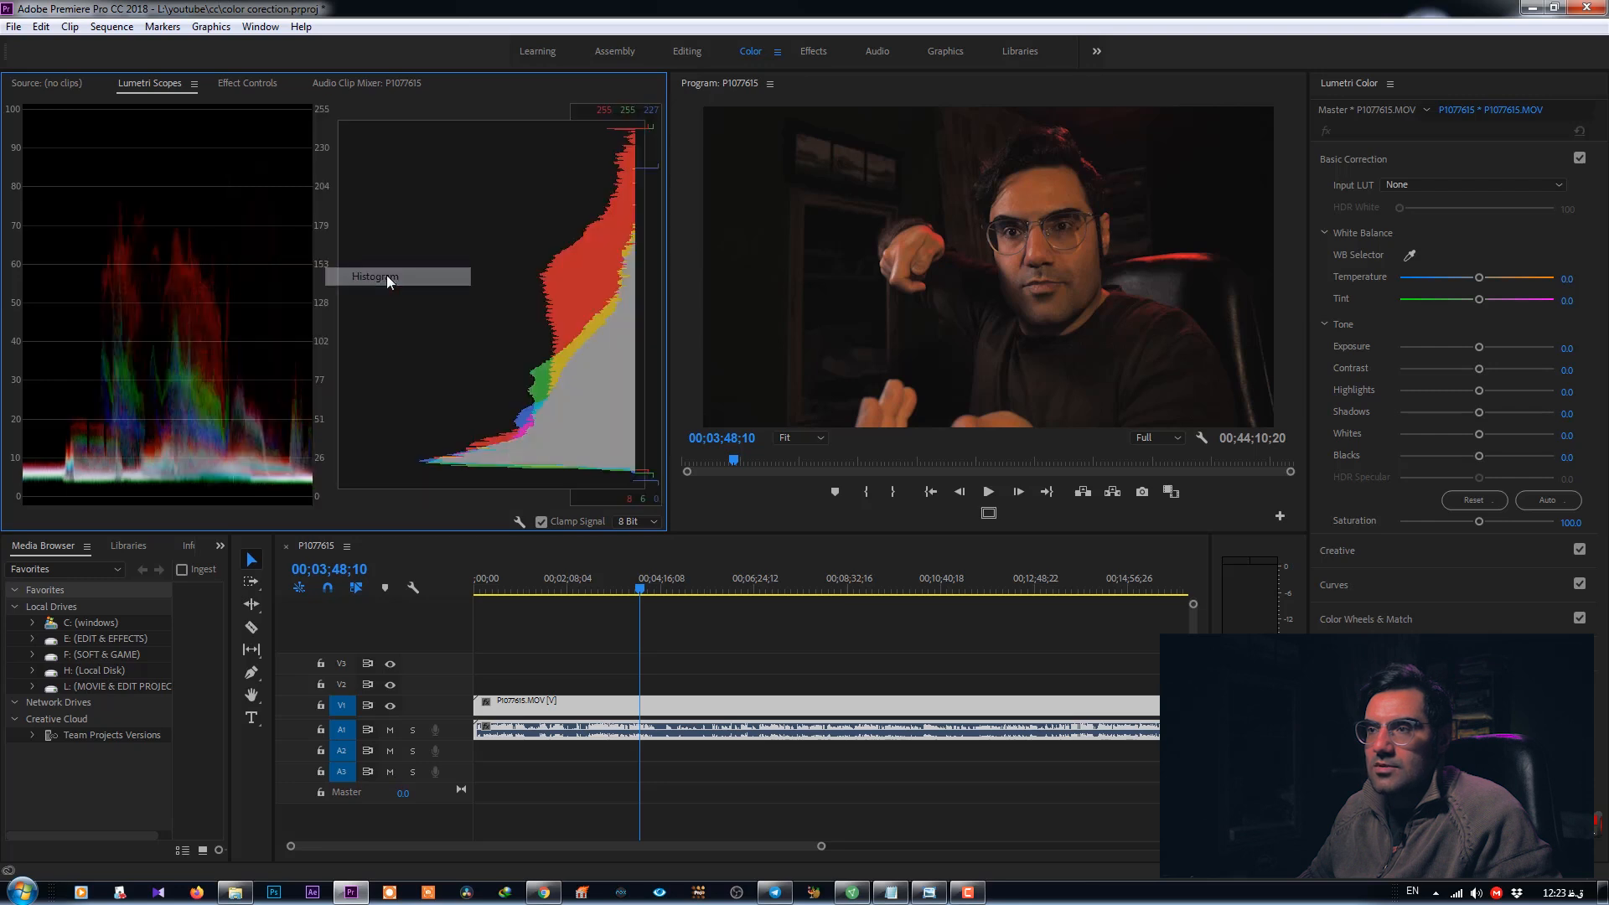
right_click(472, 268)
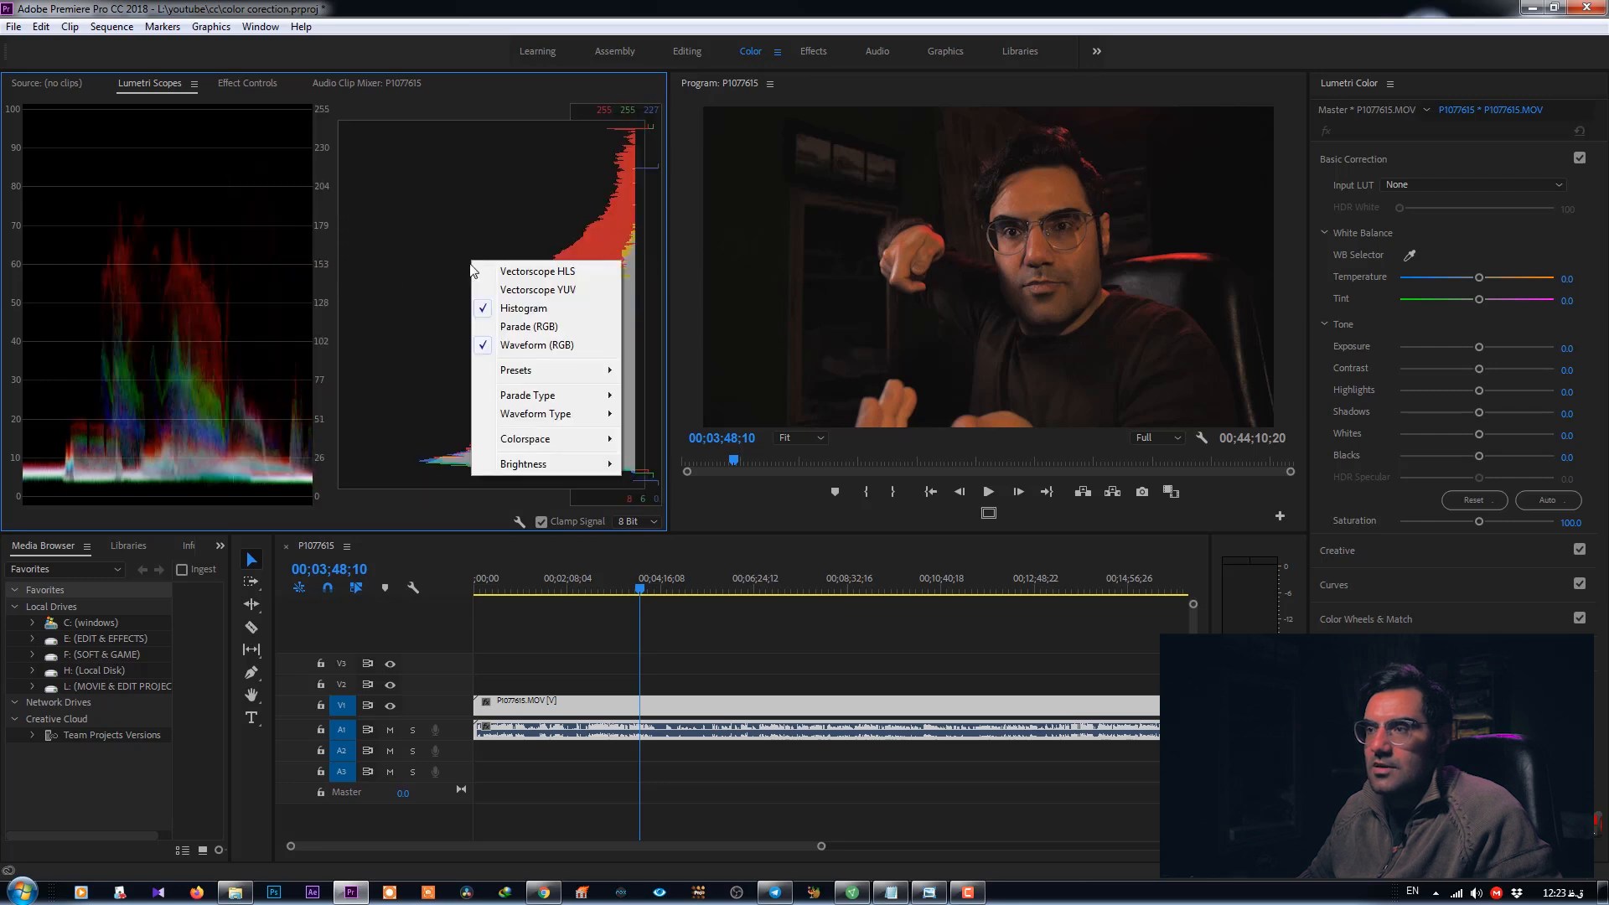
left_click(511, 308)
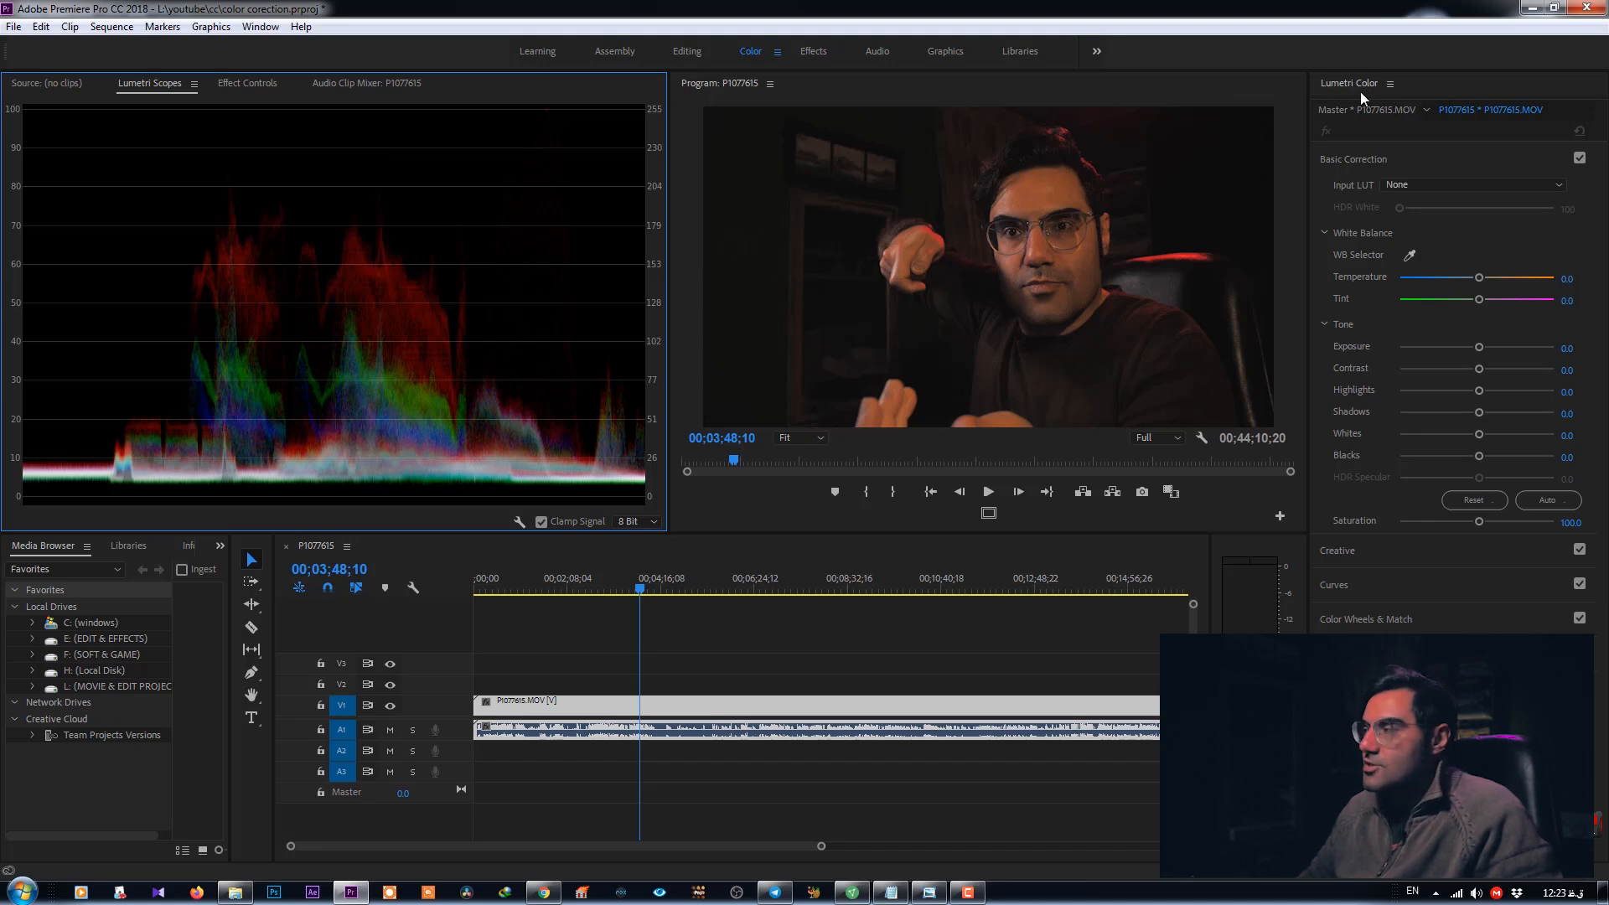
left_click(1342, 160)
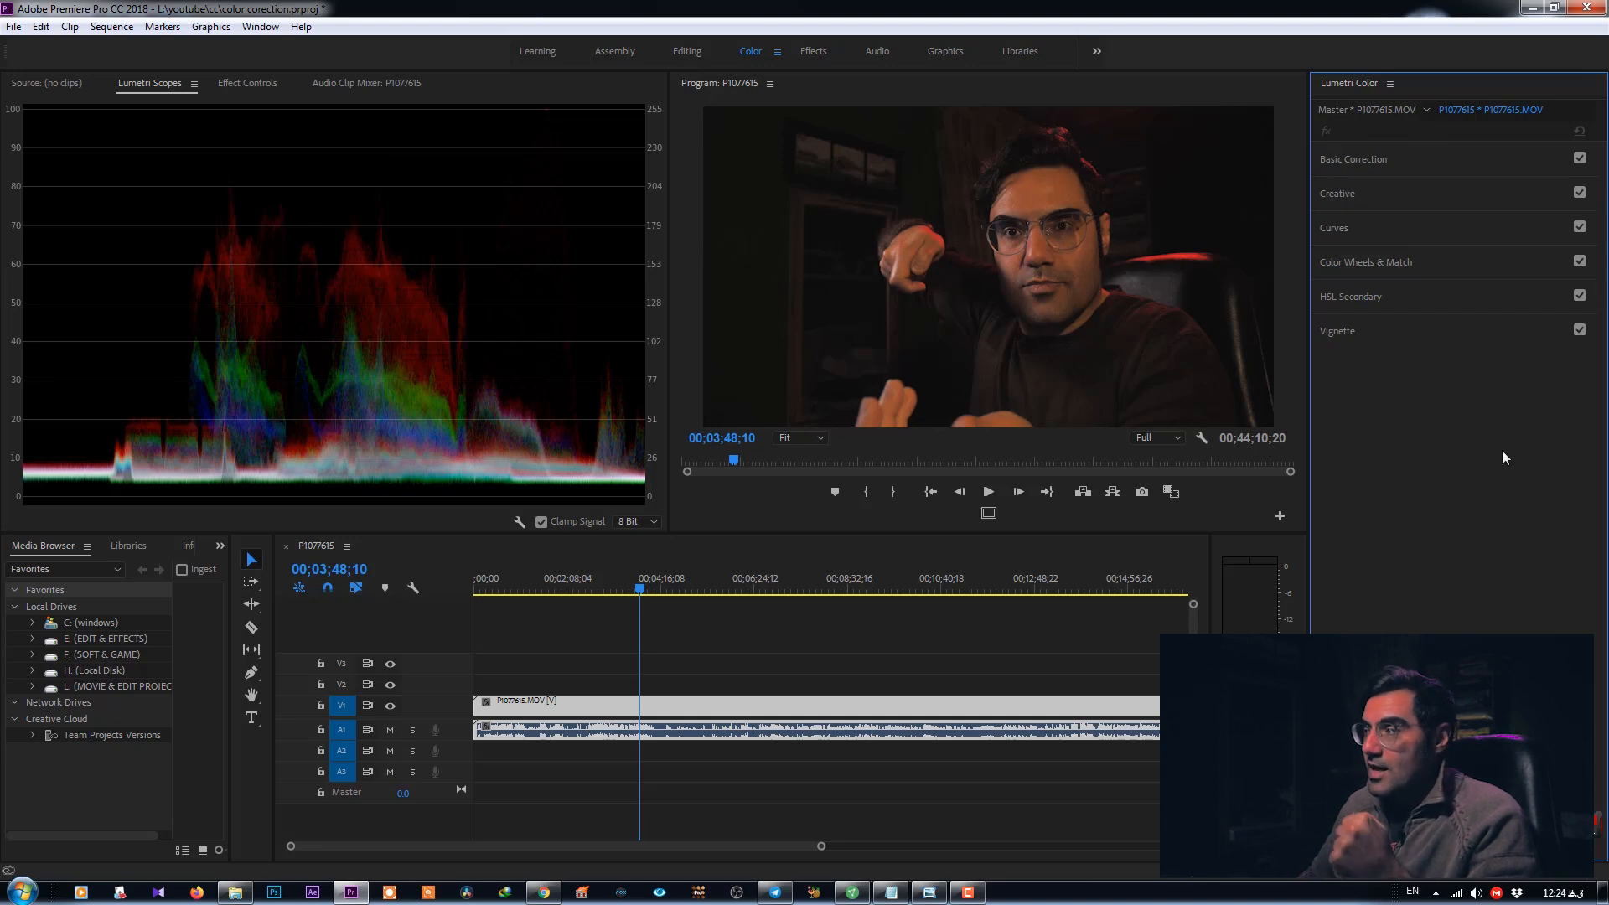
left_click(1351, 164)
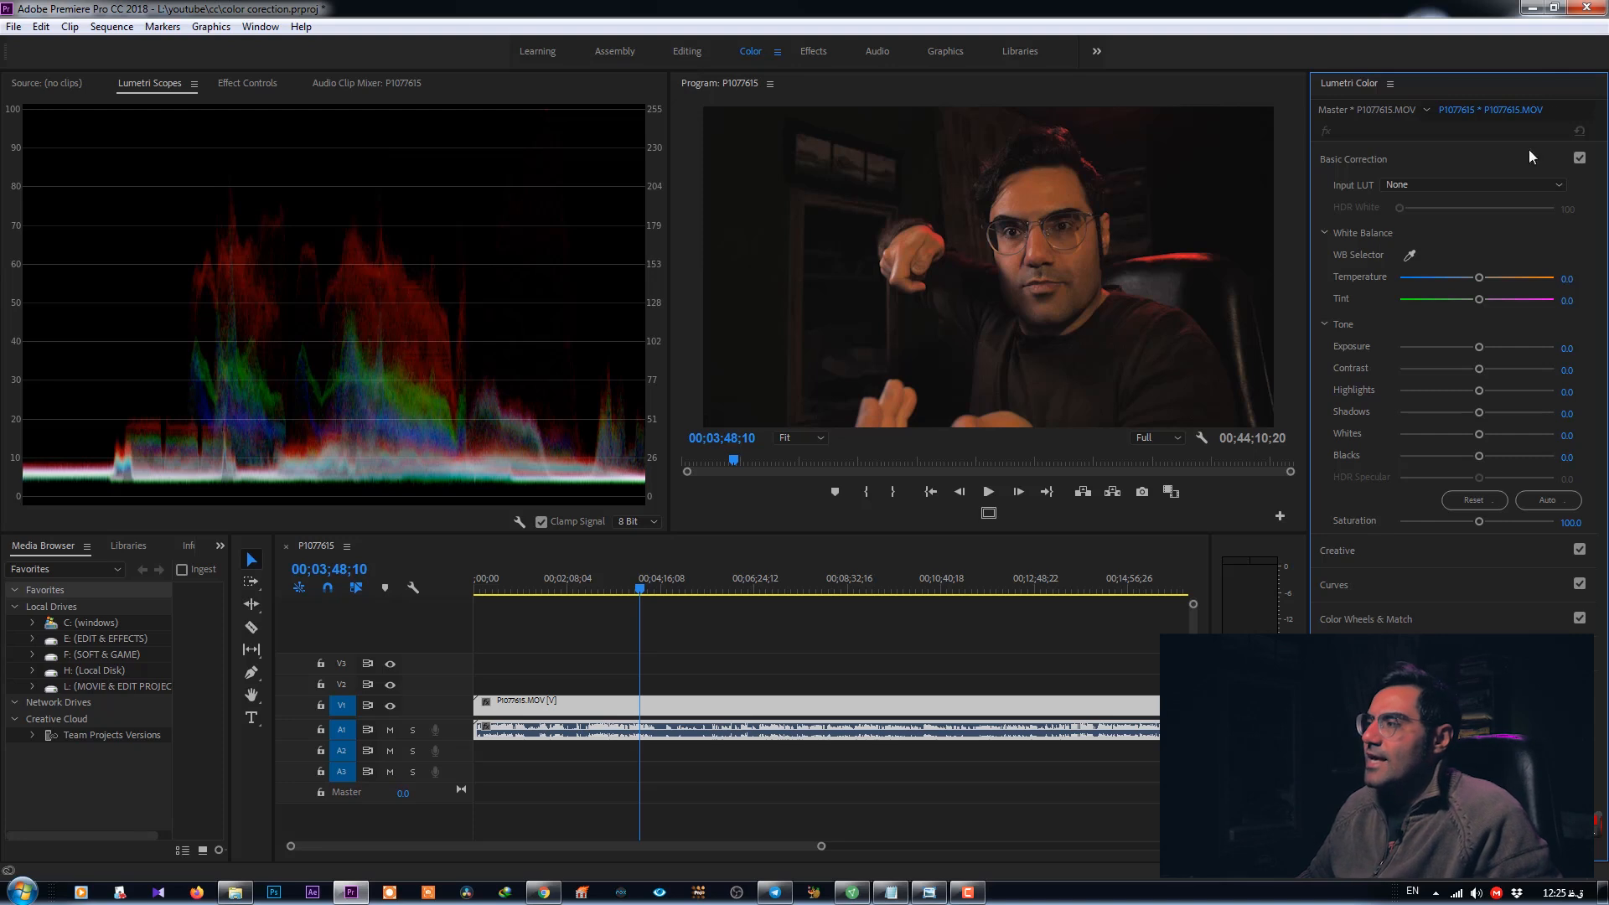
left_click(1411, 255)
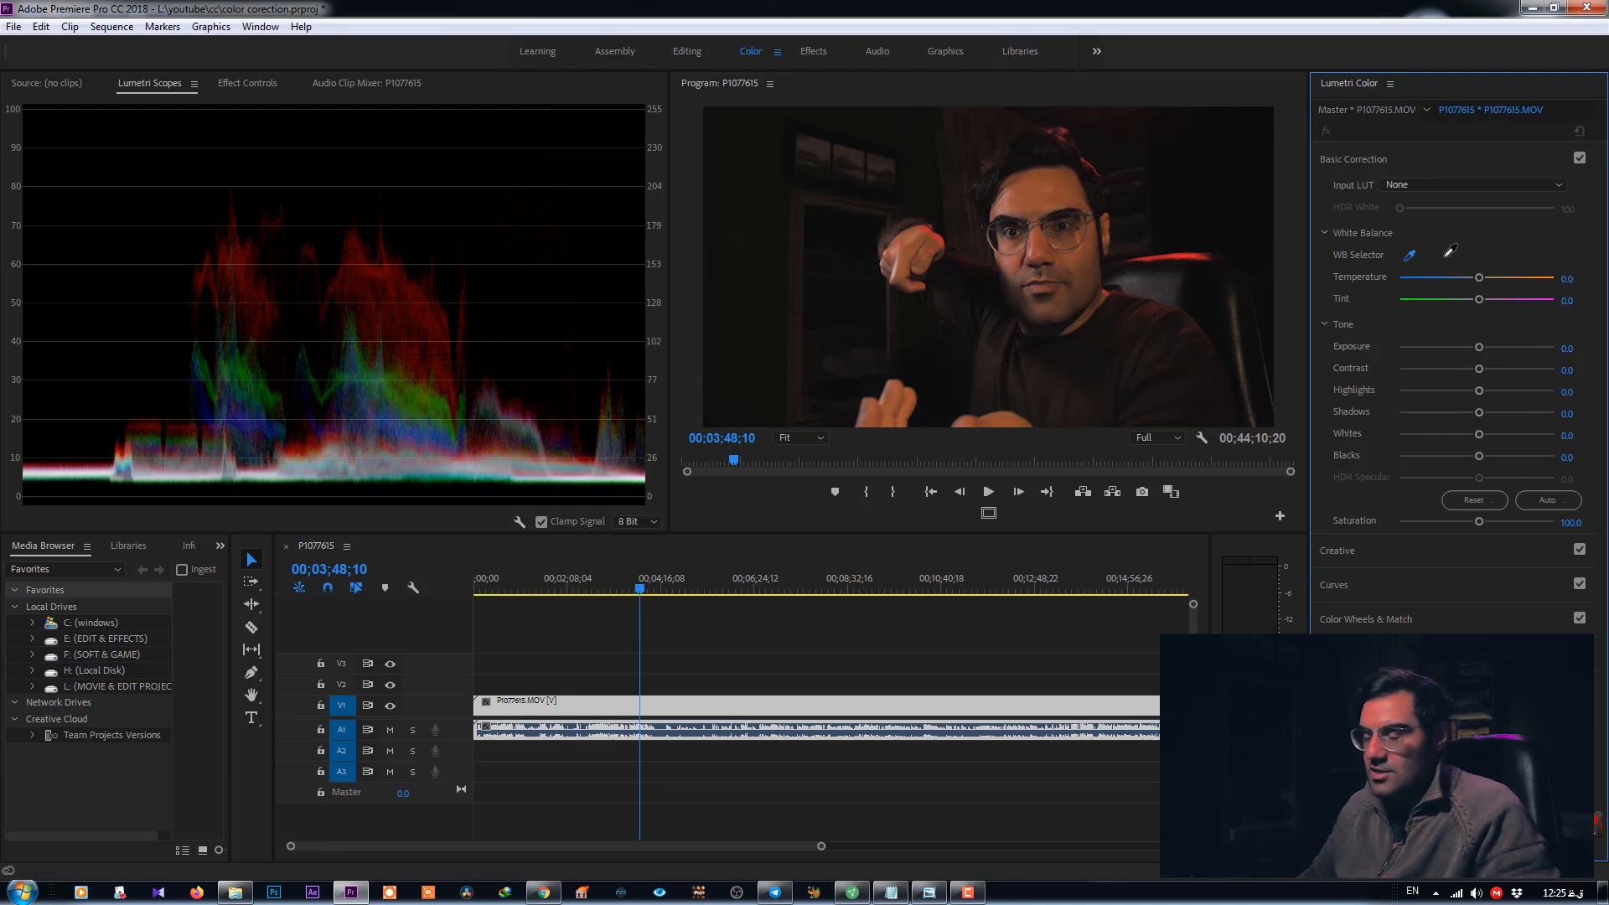
left_click(1418, 328)
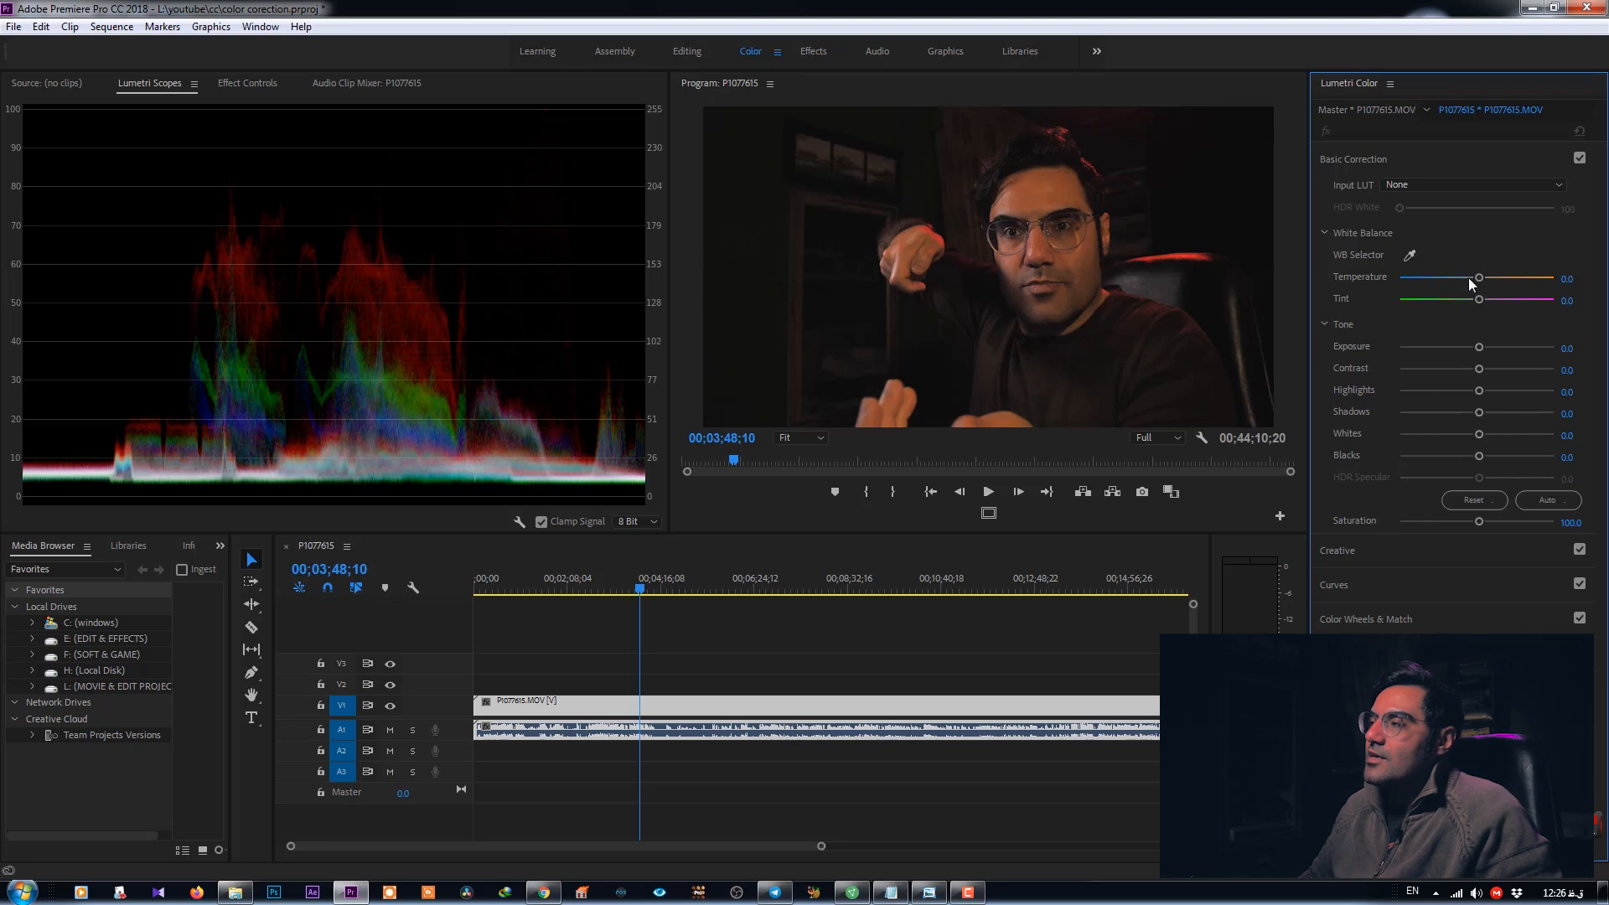
- Try moving the Temperature slider in both directions and undo each change
left_click_drag(1477, 280, 1451, 277)
key("ctrl+z")
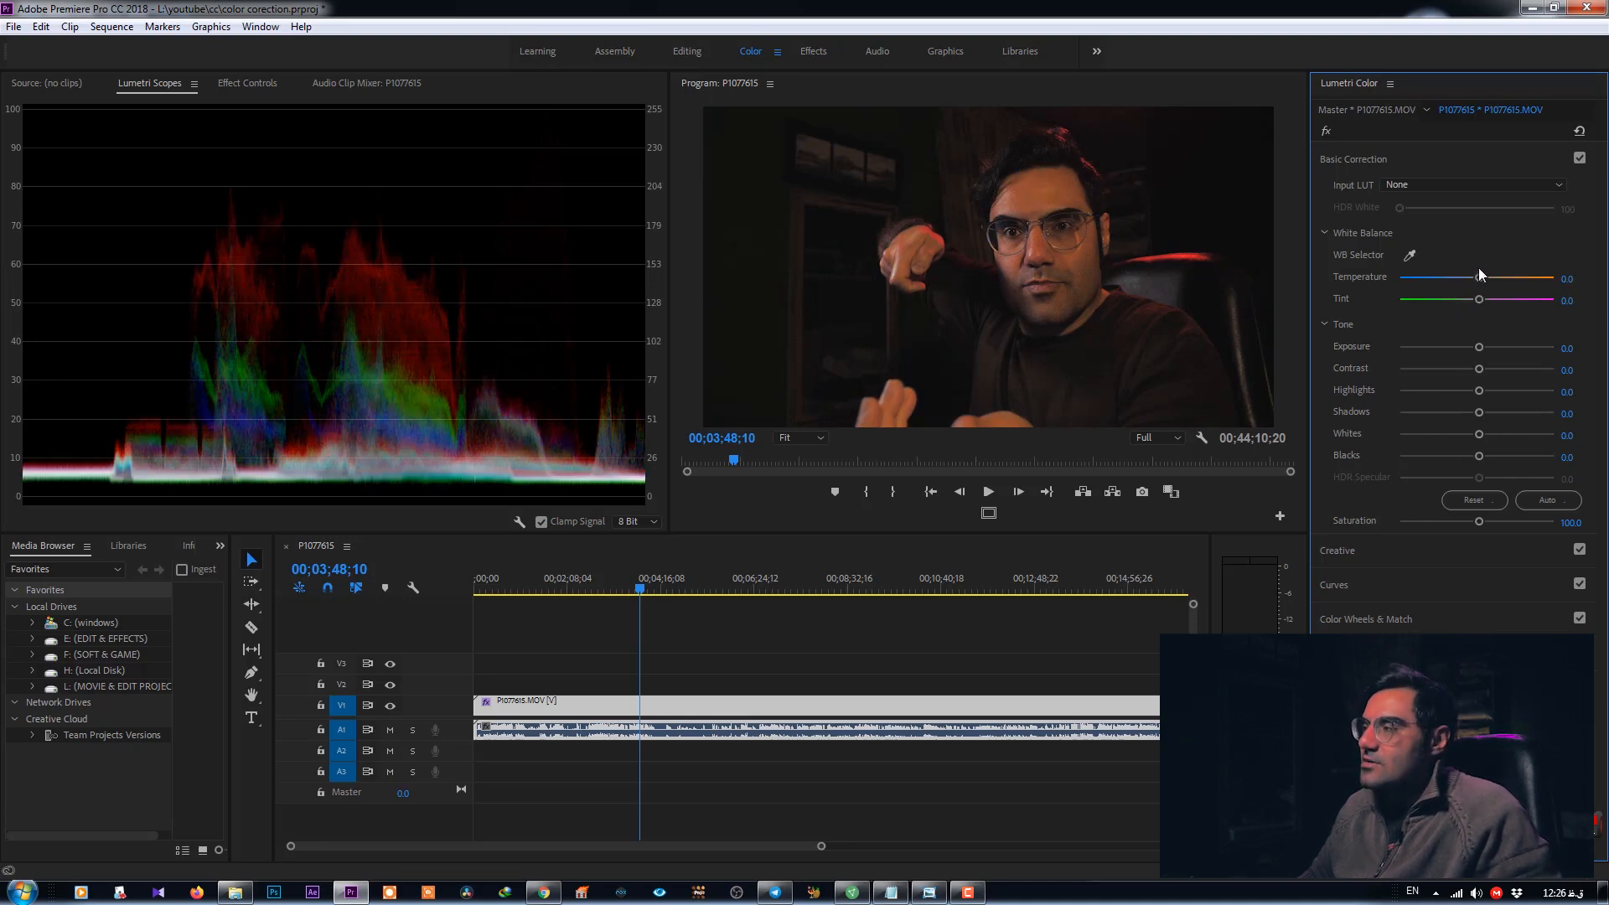
left_click_drag(1479, 277, 1492, 280)
key("ctrl+z")
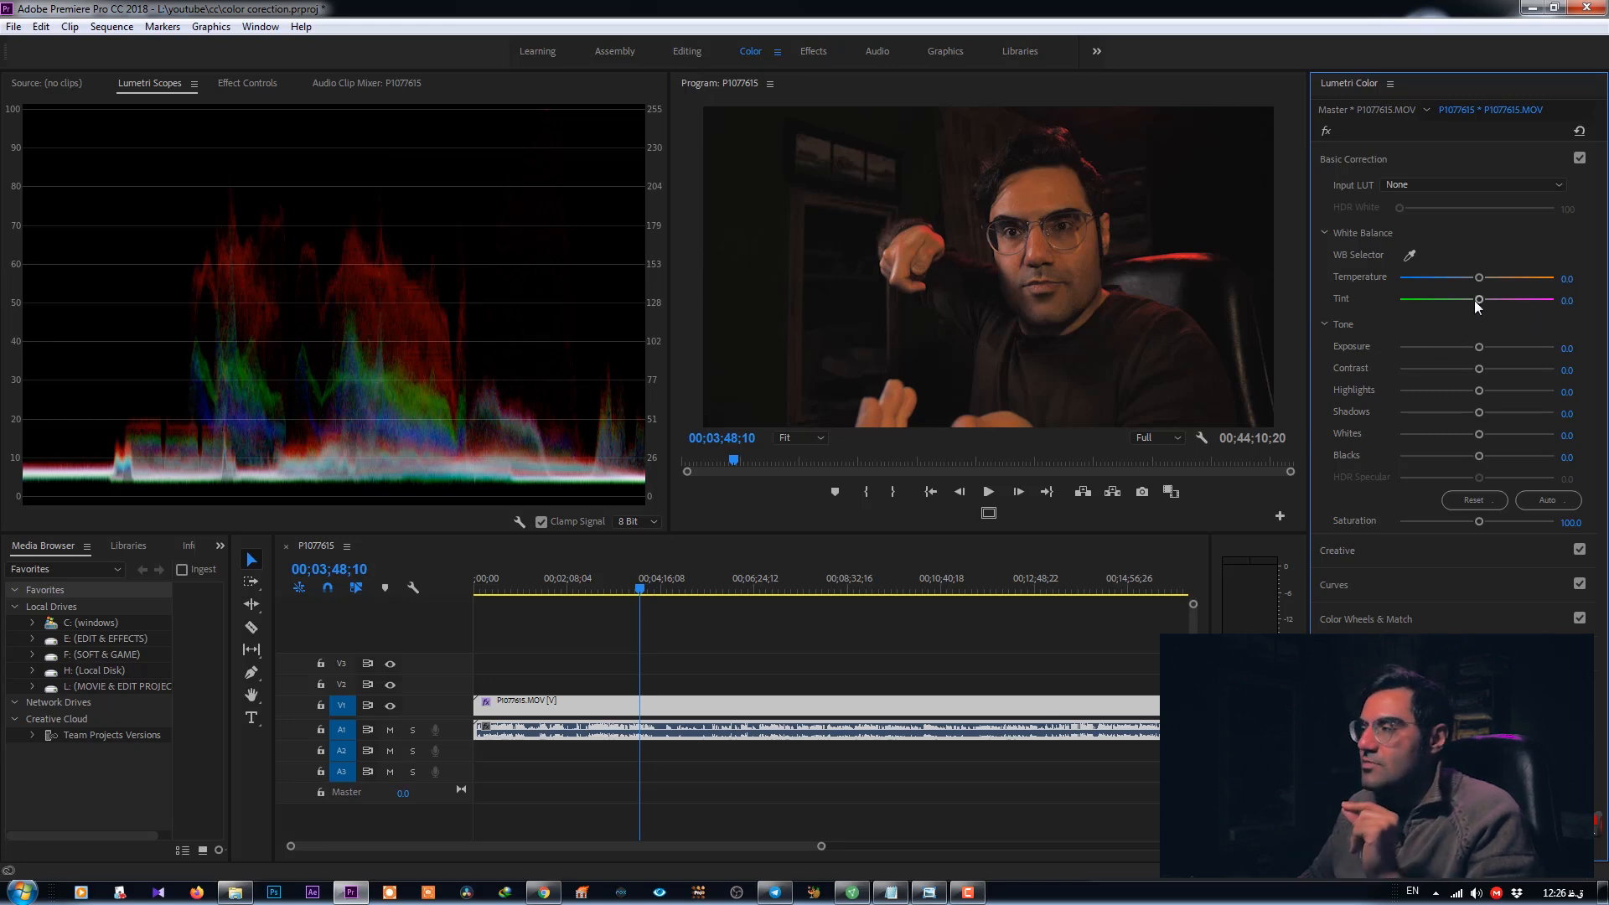
- Try shifting the Tint slider toward green and magenta, then undo the change
left_click_drag(1480, 300, 1468, 301)
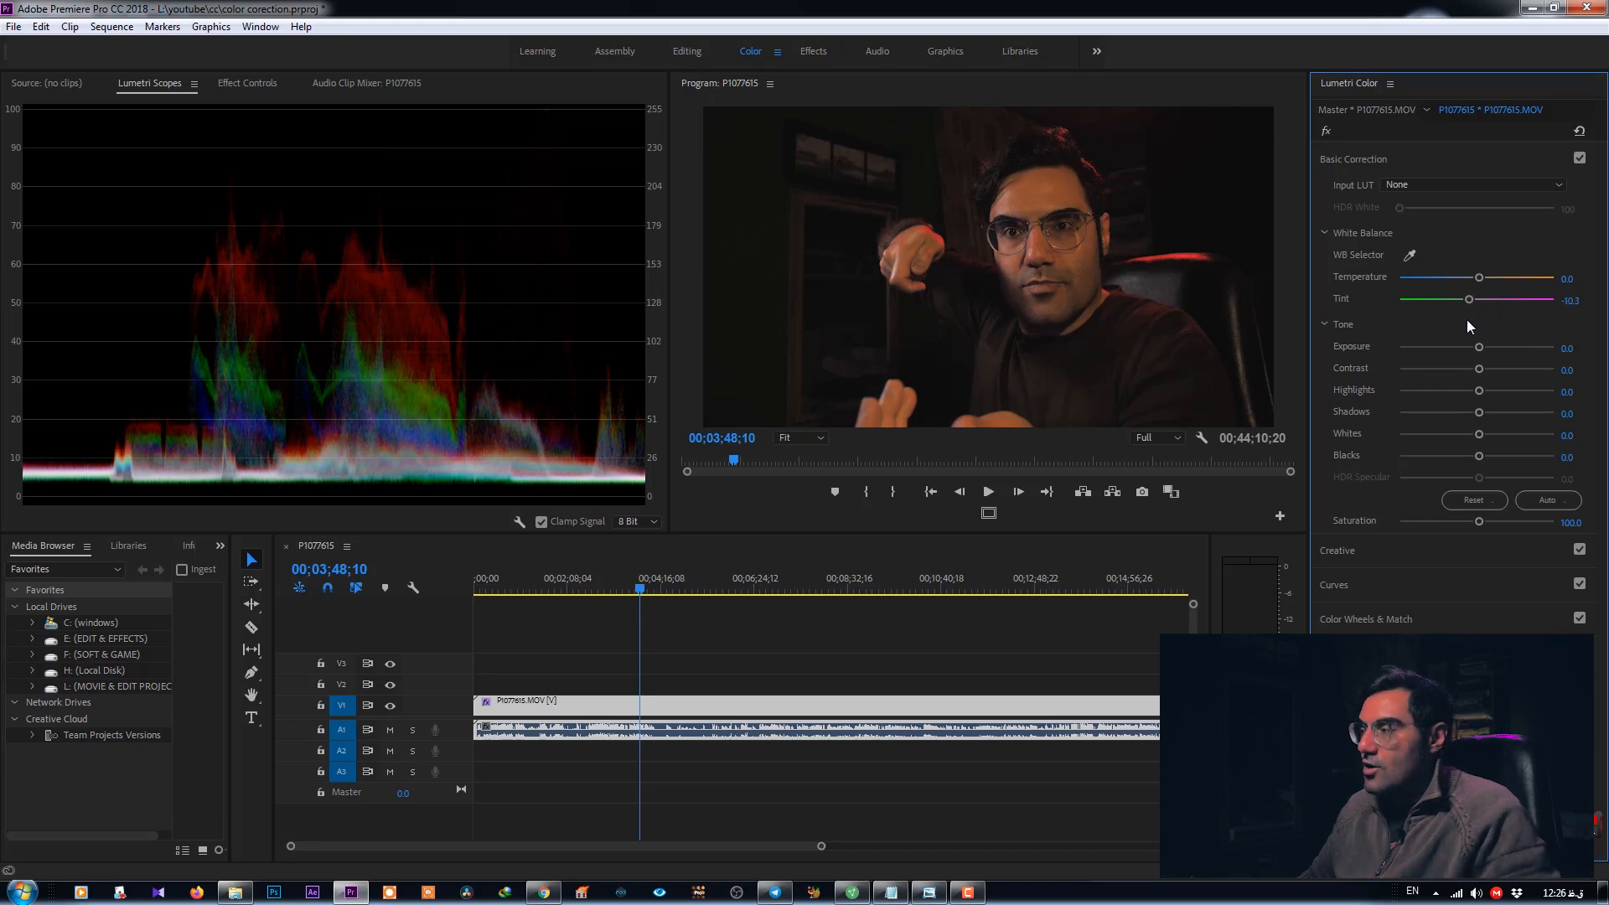
left_click_drag(1487, 298, 1488, 299)
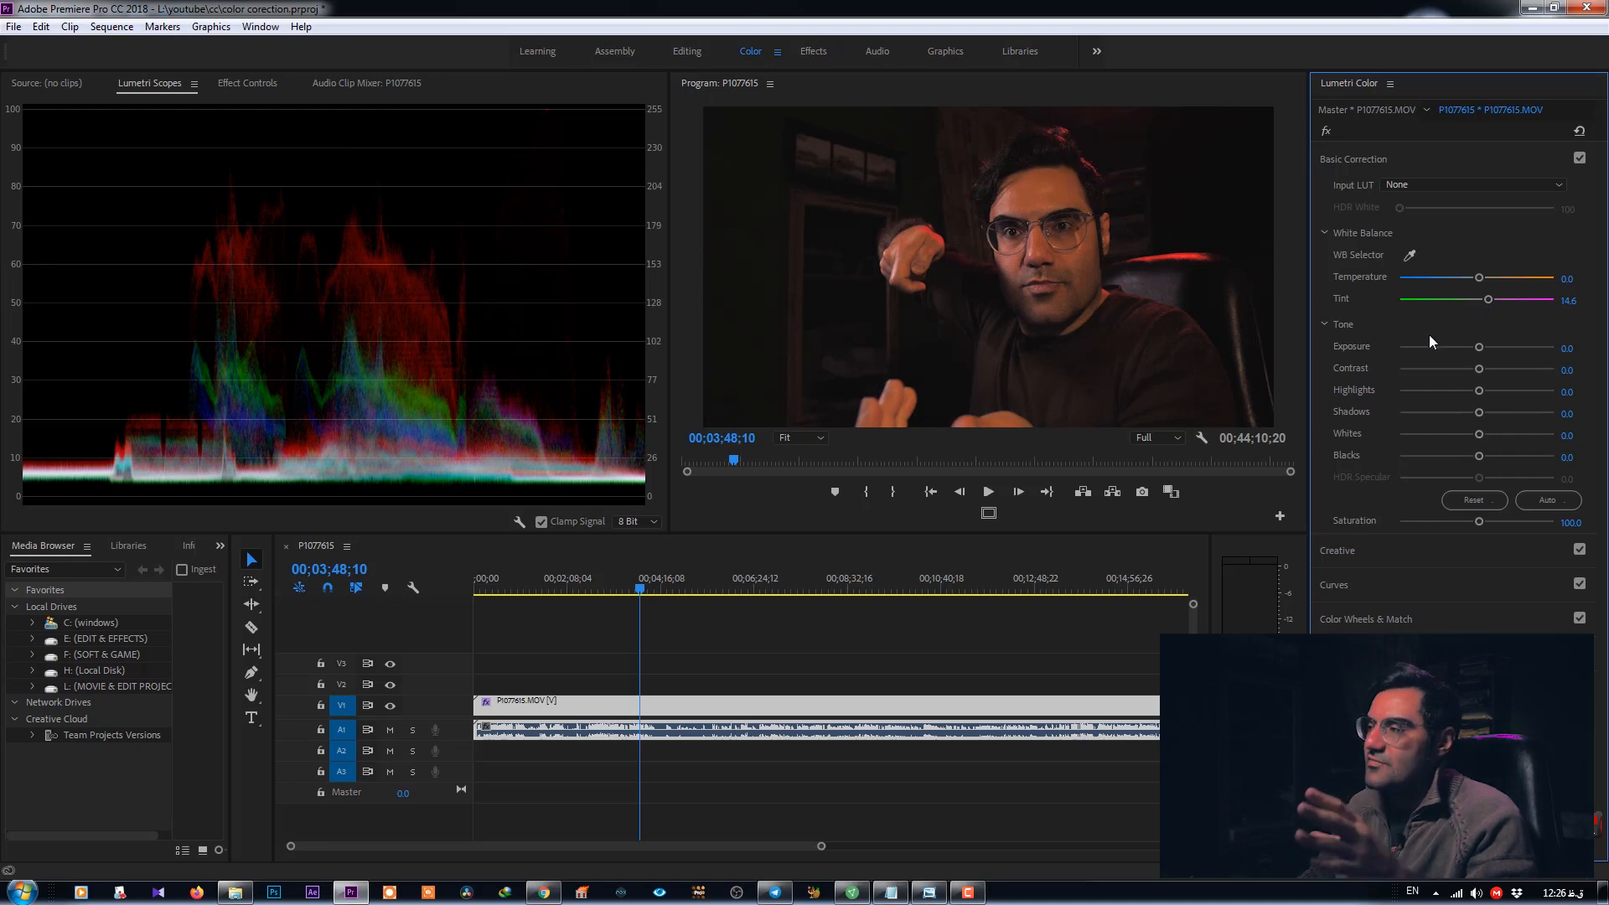
key("ctrl+z")
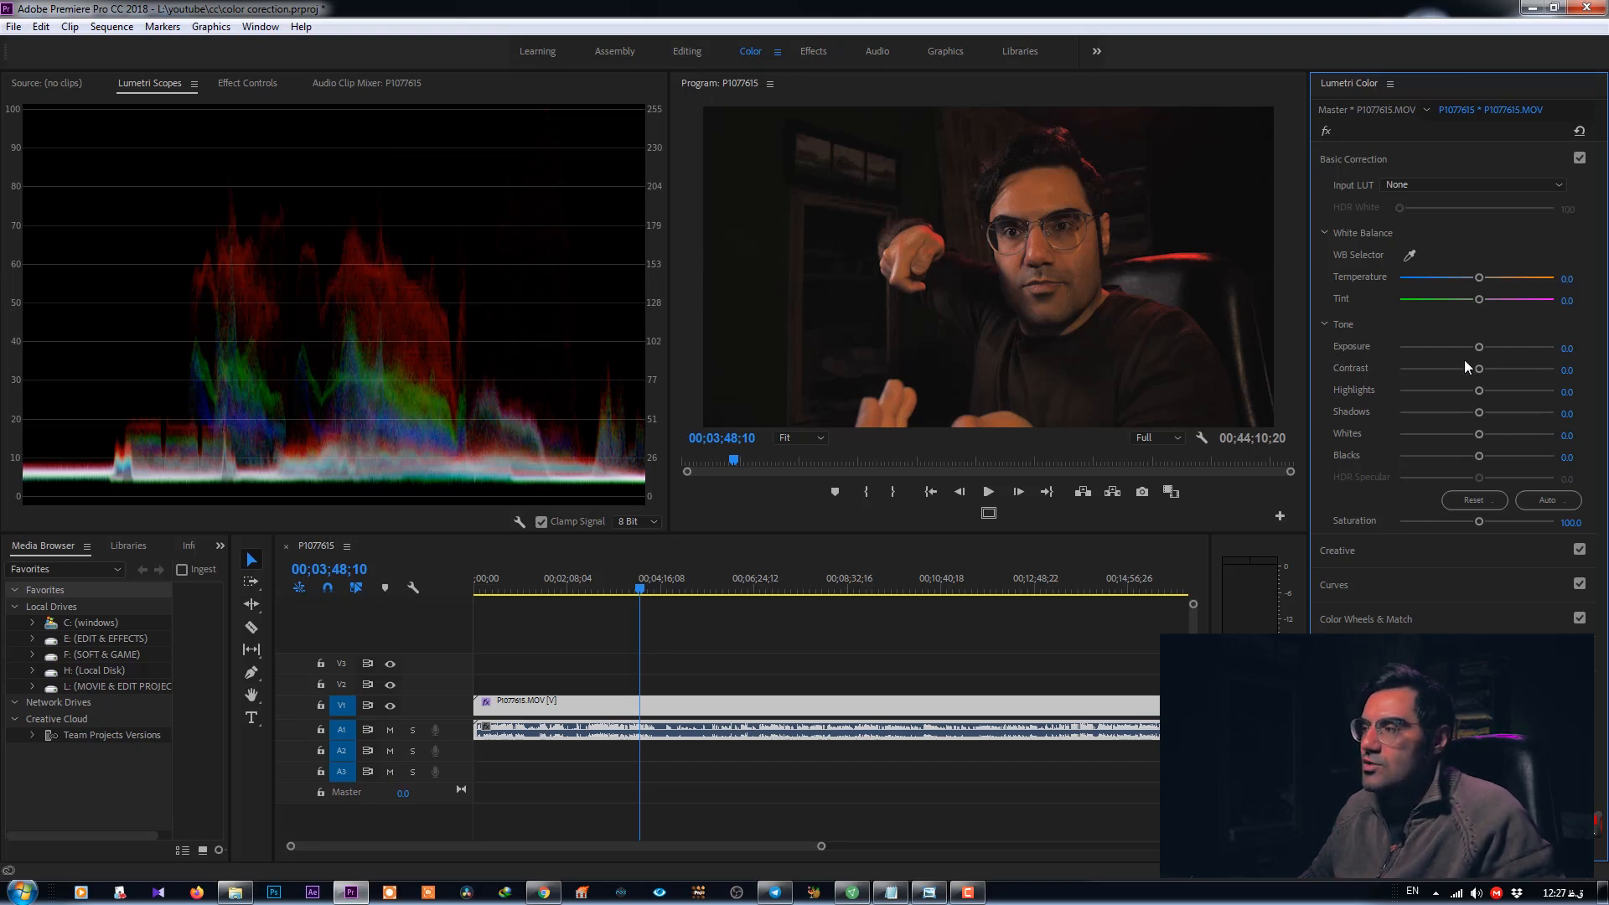
- Try raising Exposure, then reset it to its default
left_click_drag(1482, 347, 1506, 353)
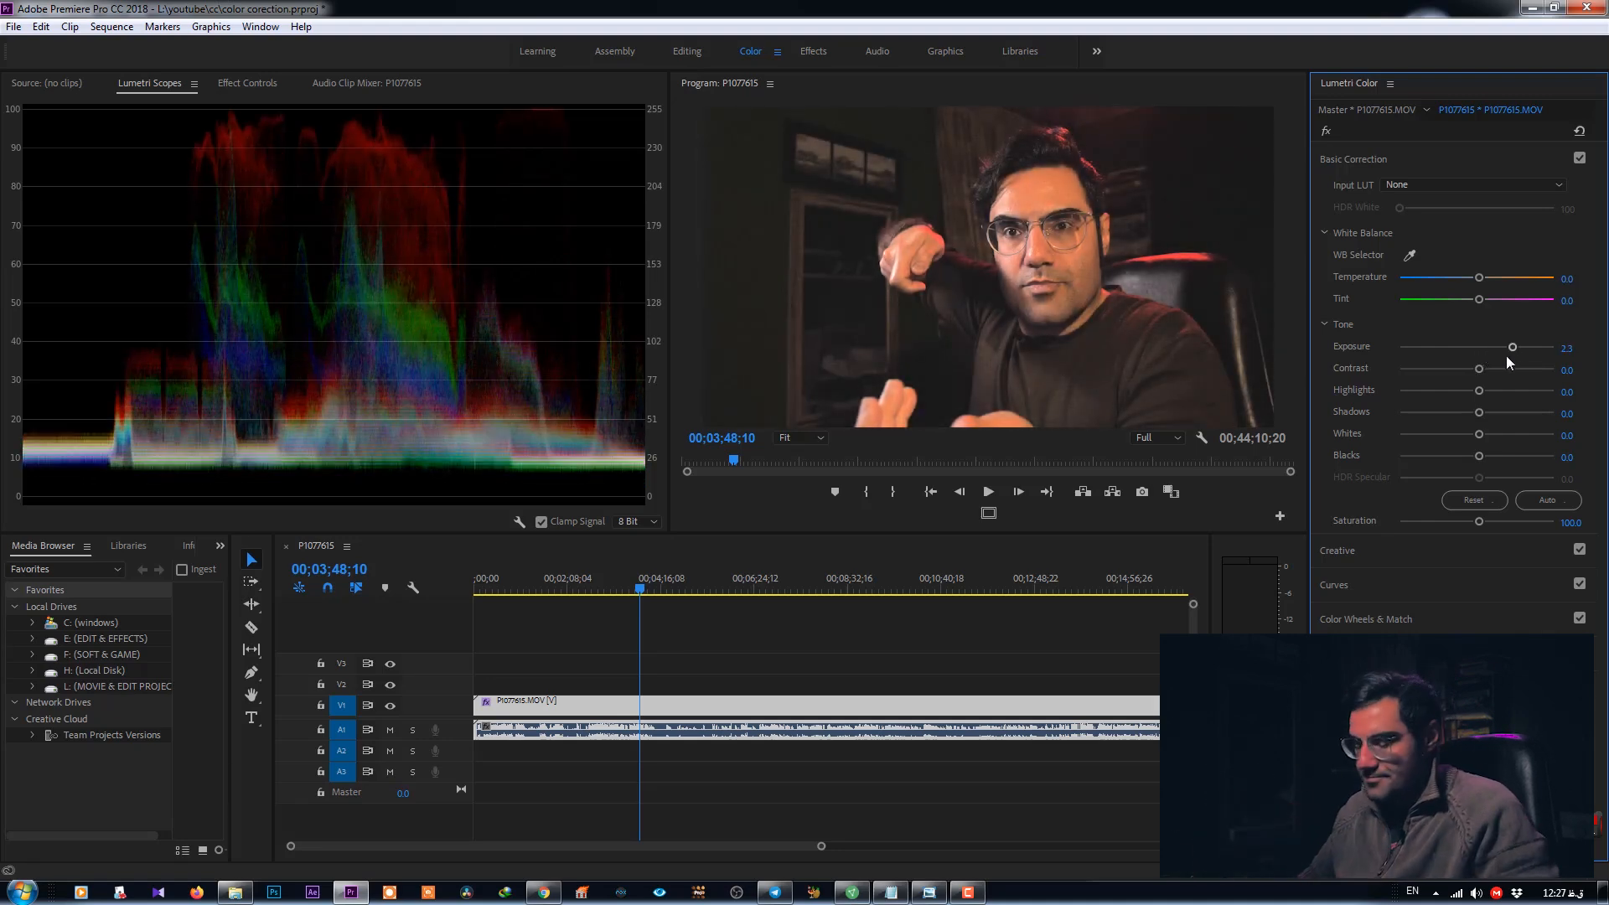
double_click(1506, 355)
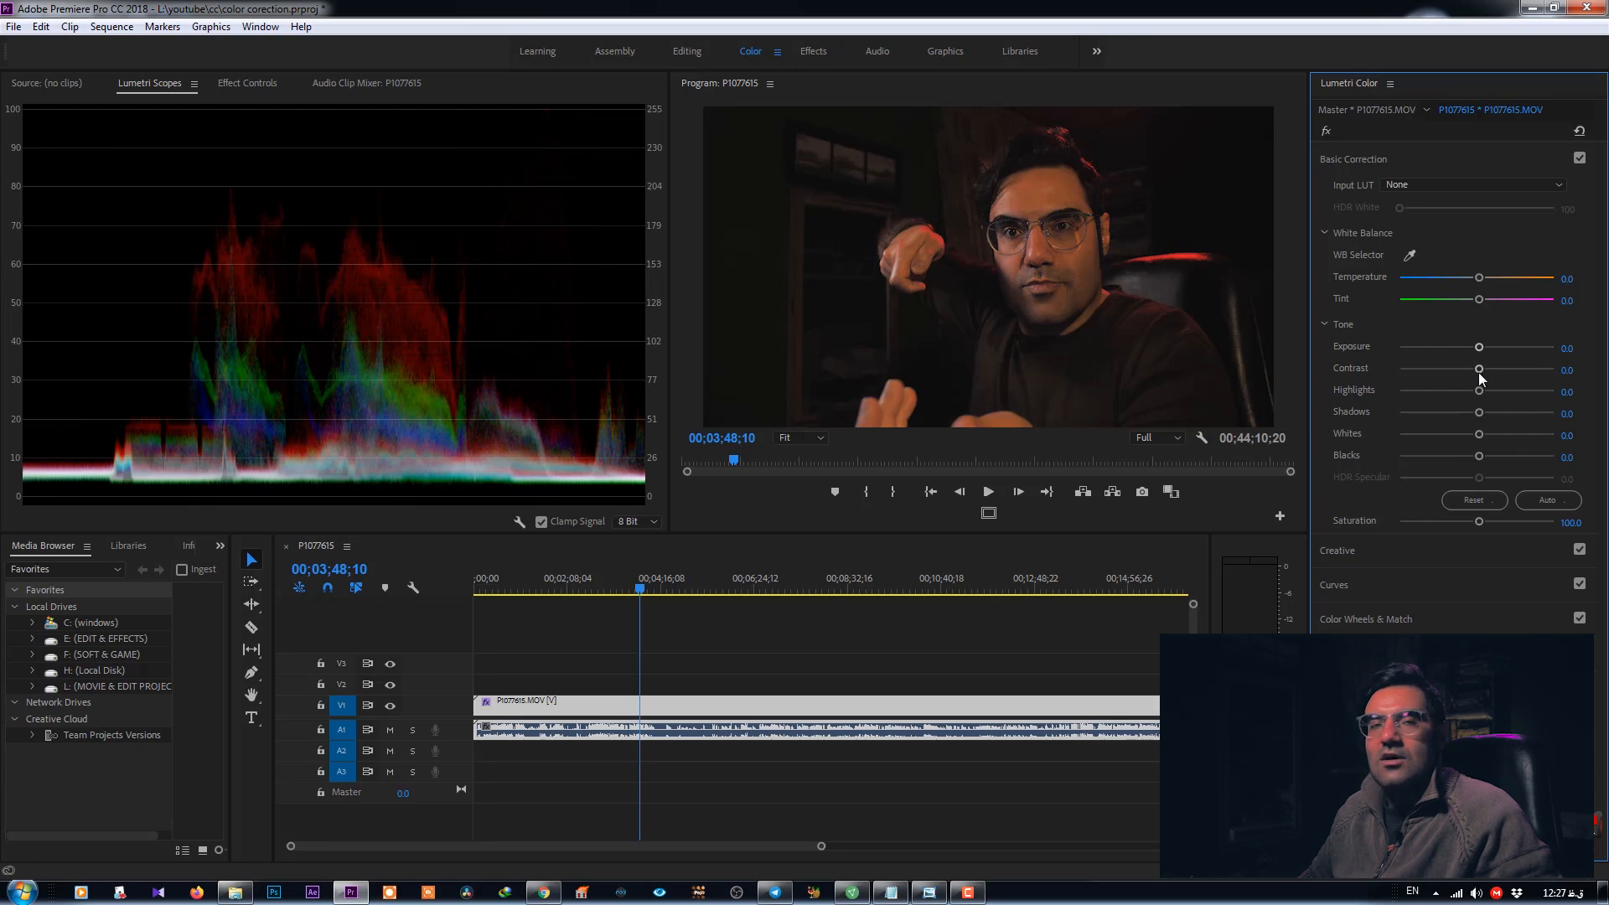
- Try lowering and raising Contrast, then set Contrast back to 0
mouse_move(1483, 369)
left_mouse_down()
mouse_move(1526, 374)
mouse_move(1473, 374)
left_mouse_up()
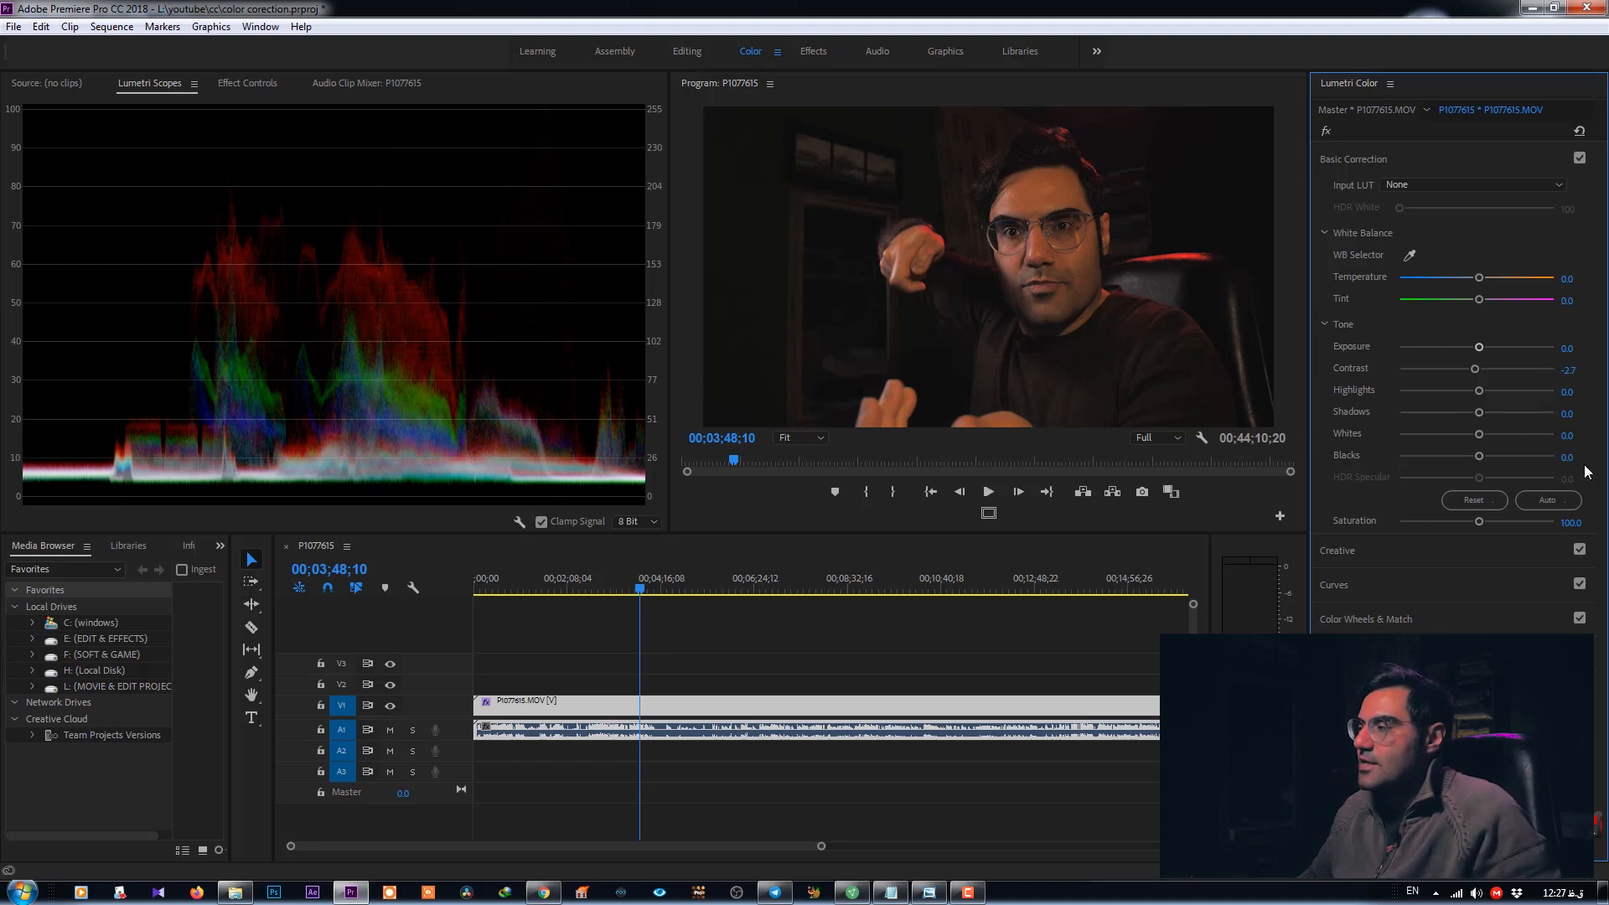
left_click_drag(1475, 369, 1527, 366)
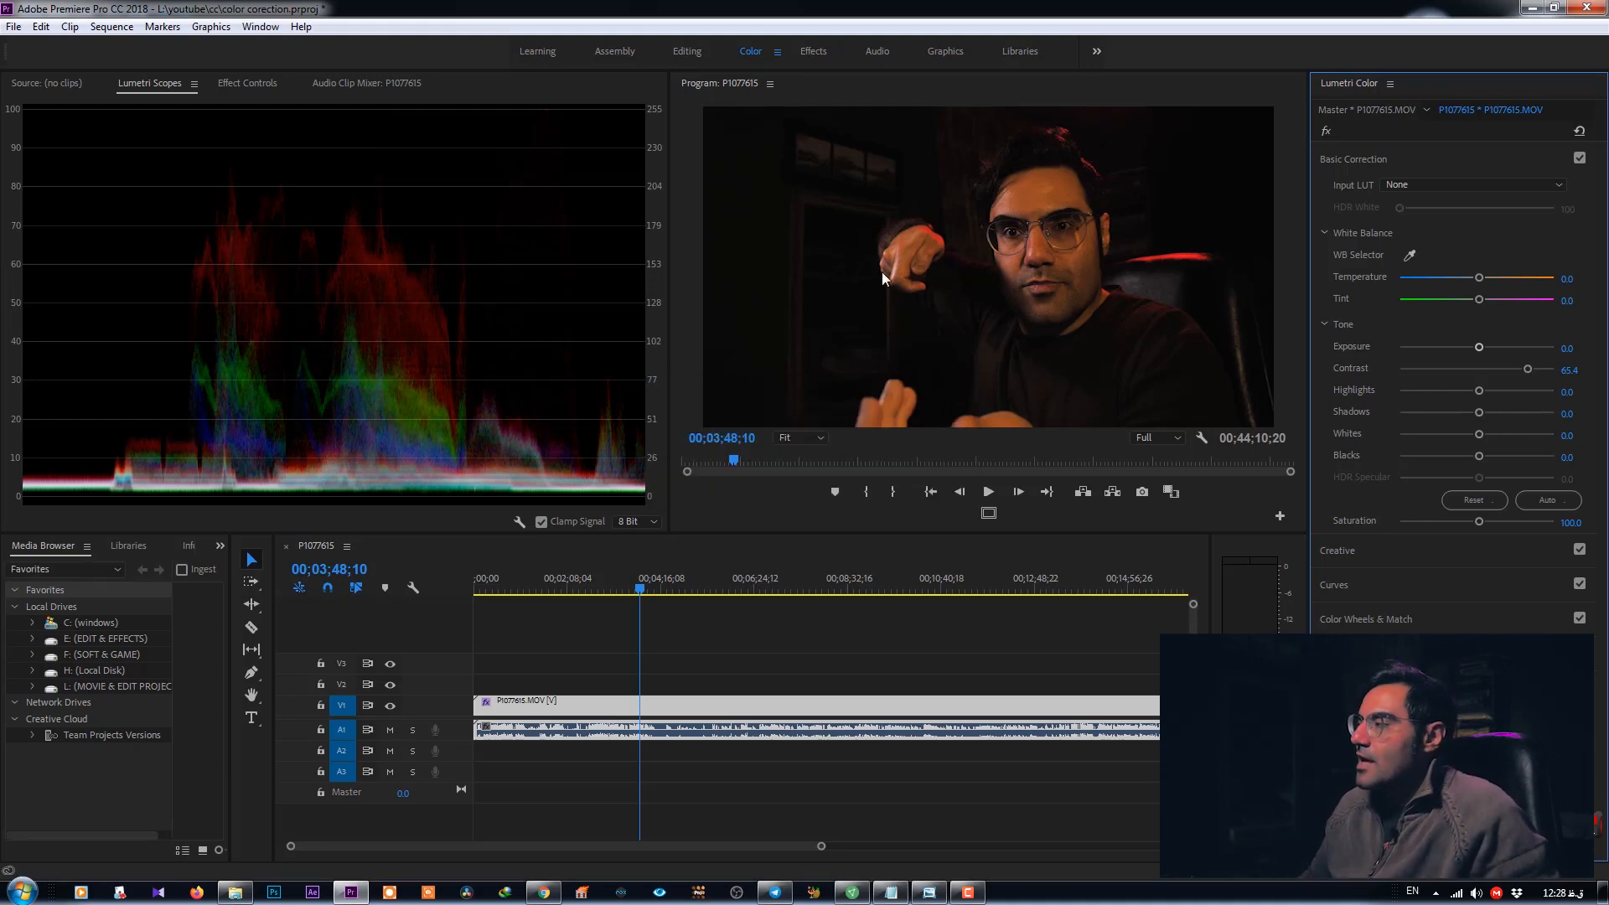
left_click(1570, 370)
type("0")
key("Return")
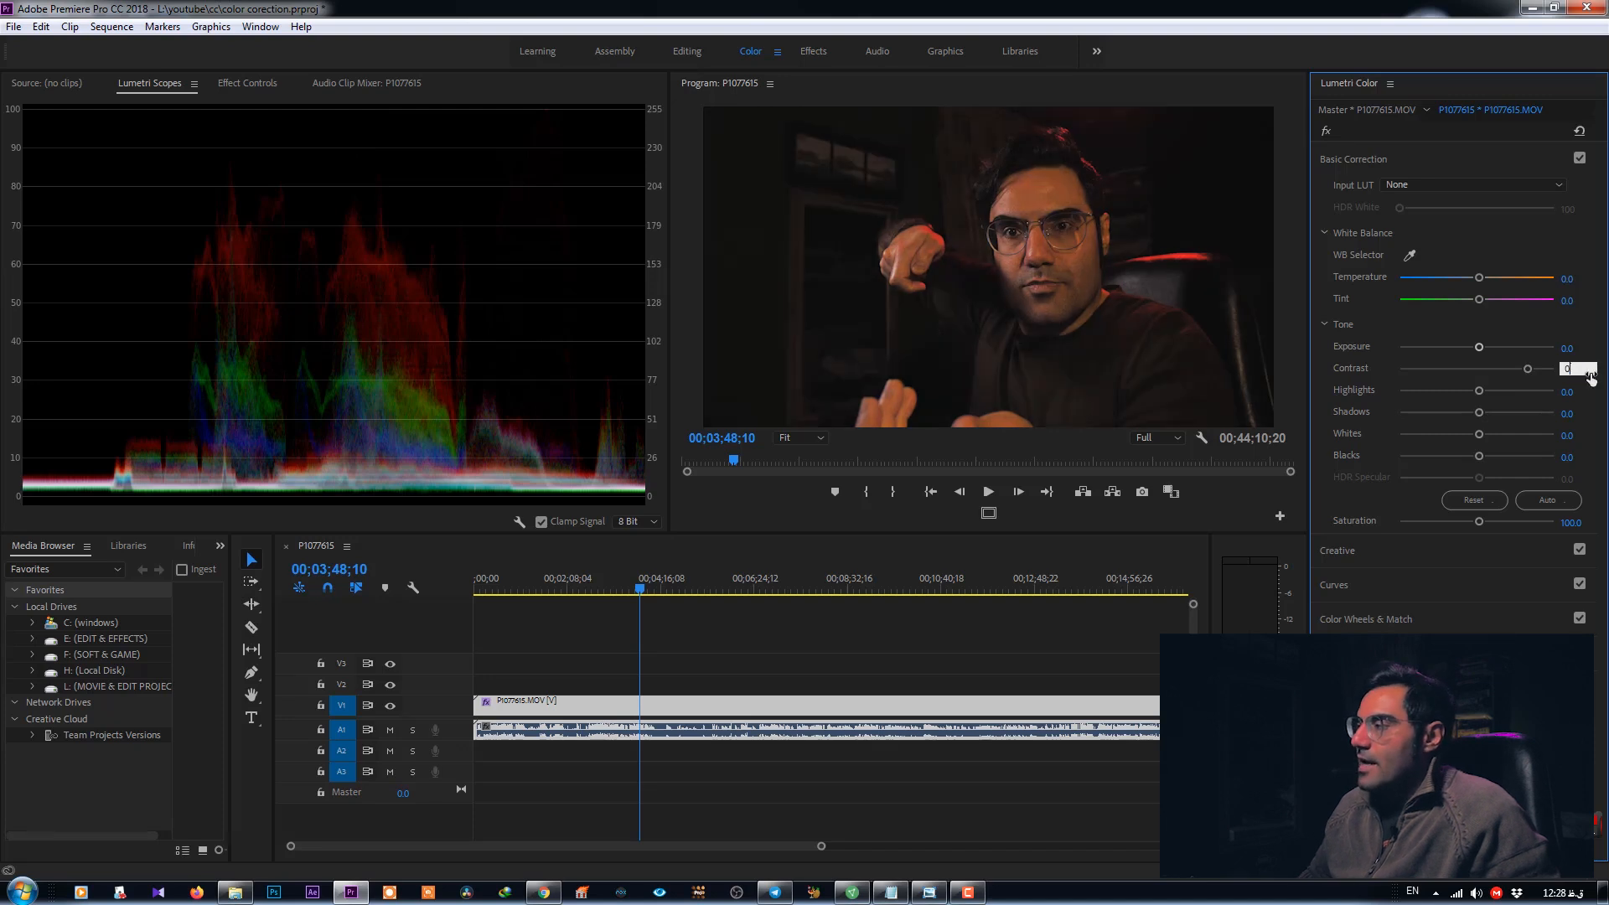
- Try several Highlights values, then set Highlights back to 0
left_click_drag(1486, 390, 1532, 408)
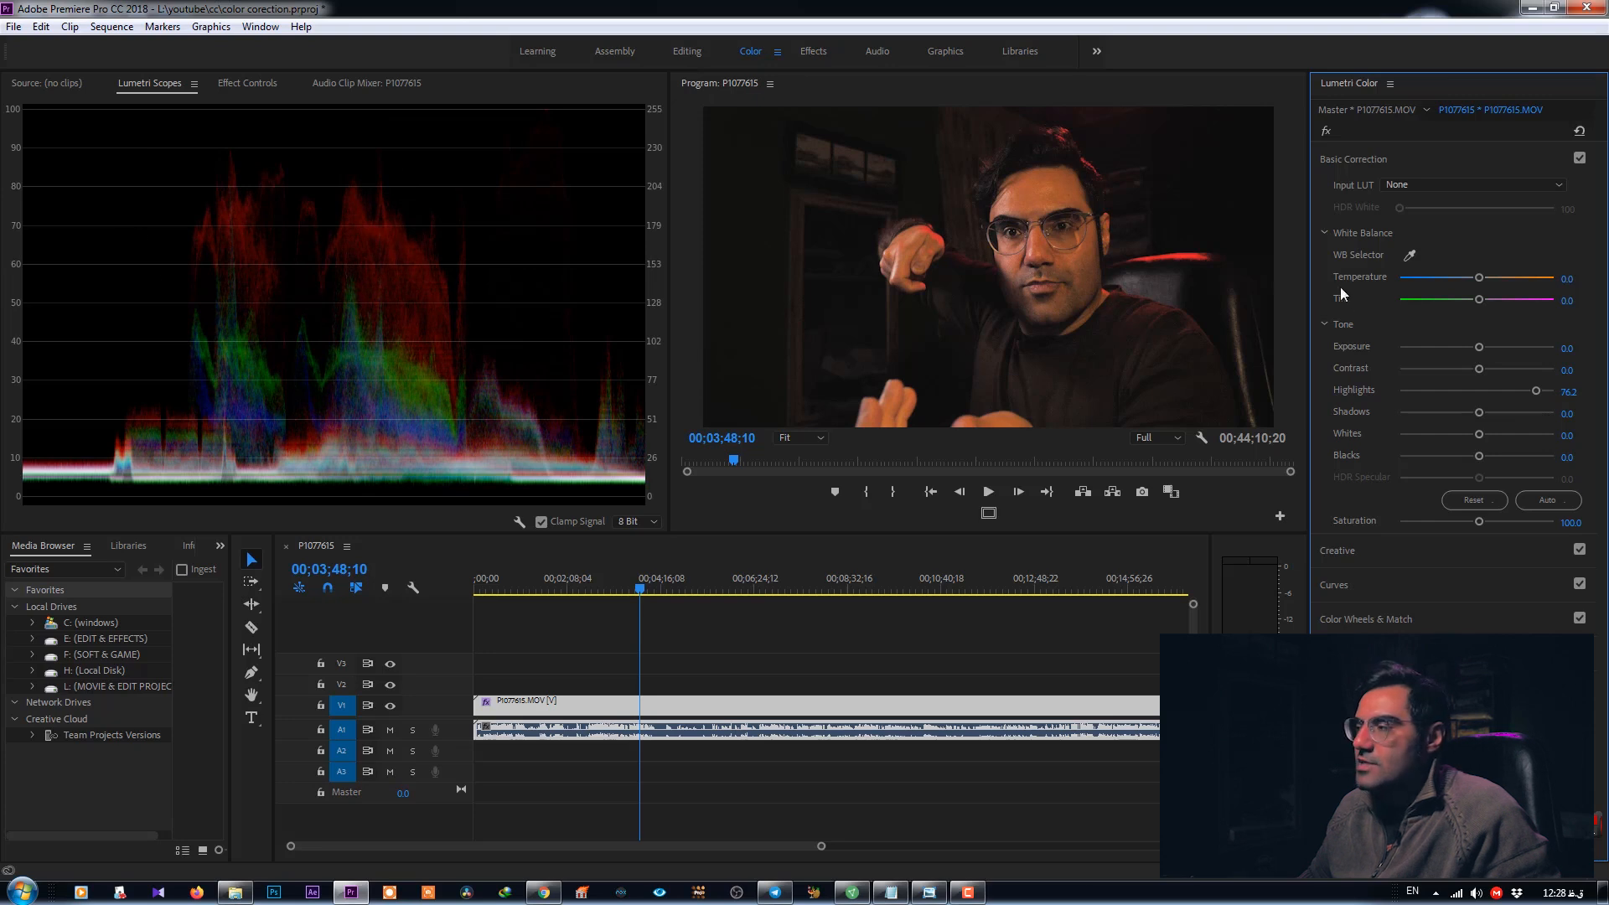
left_click_drag(1547, 389, 1520, 359)
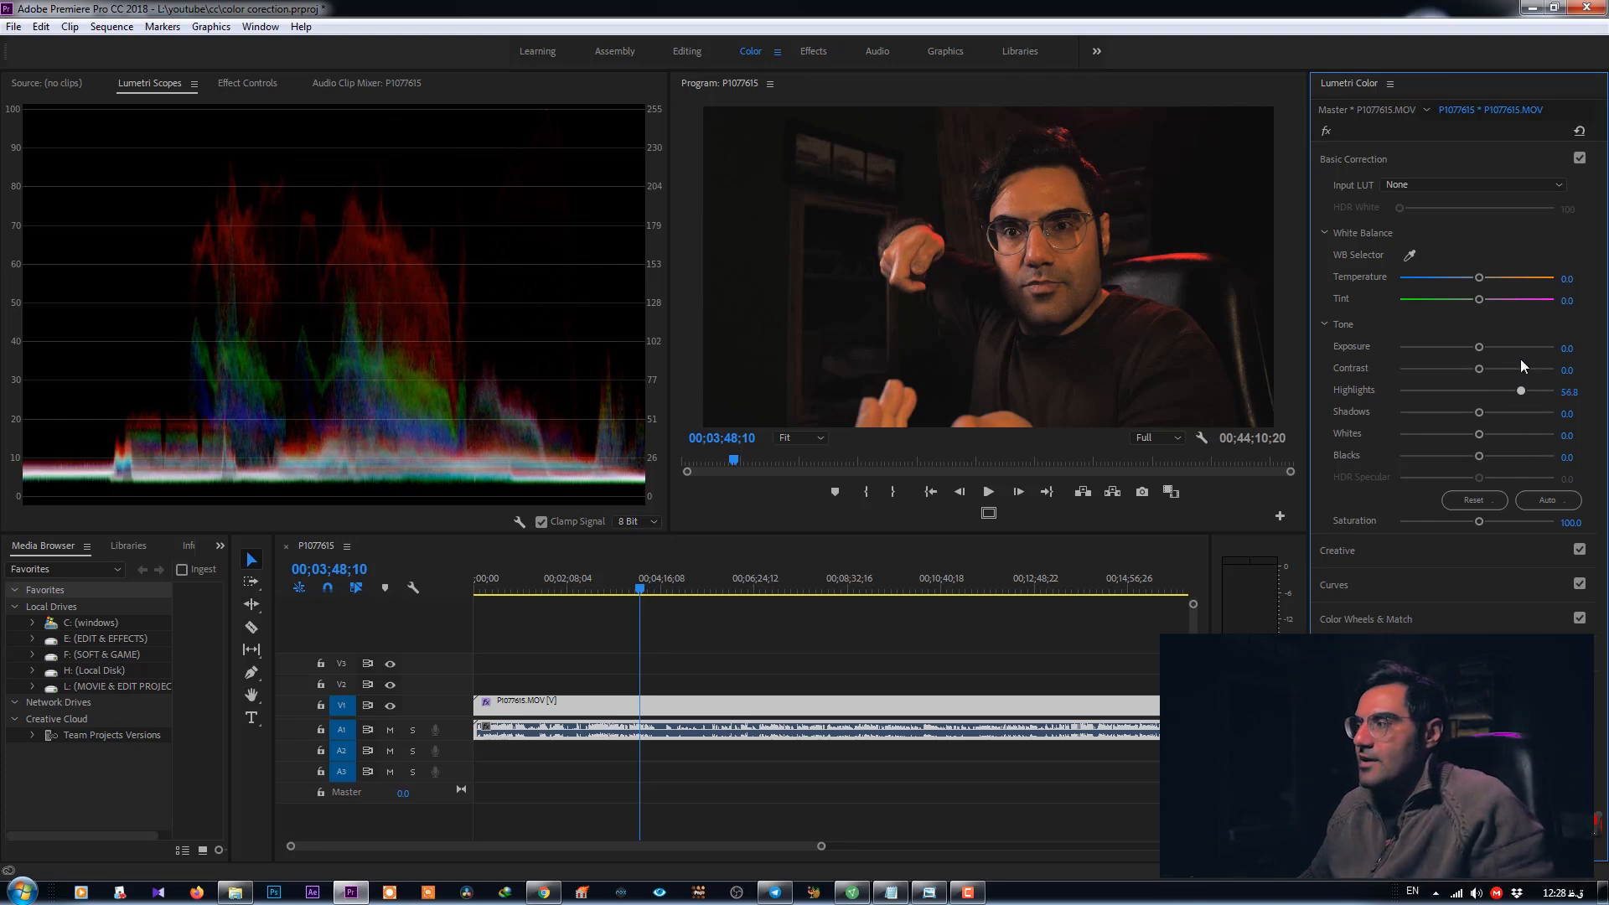
mouse_move(1520, 390)
left_mouse_down()
mouse_move(1545, 375)
mouse_move(1526, 390)
left_mouse_up()
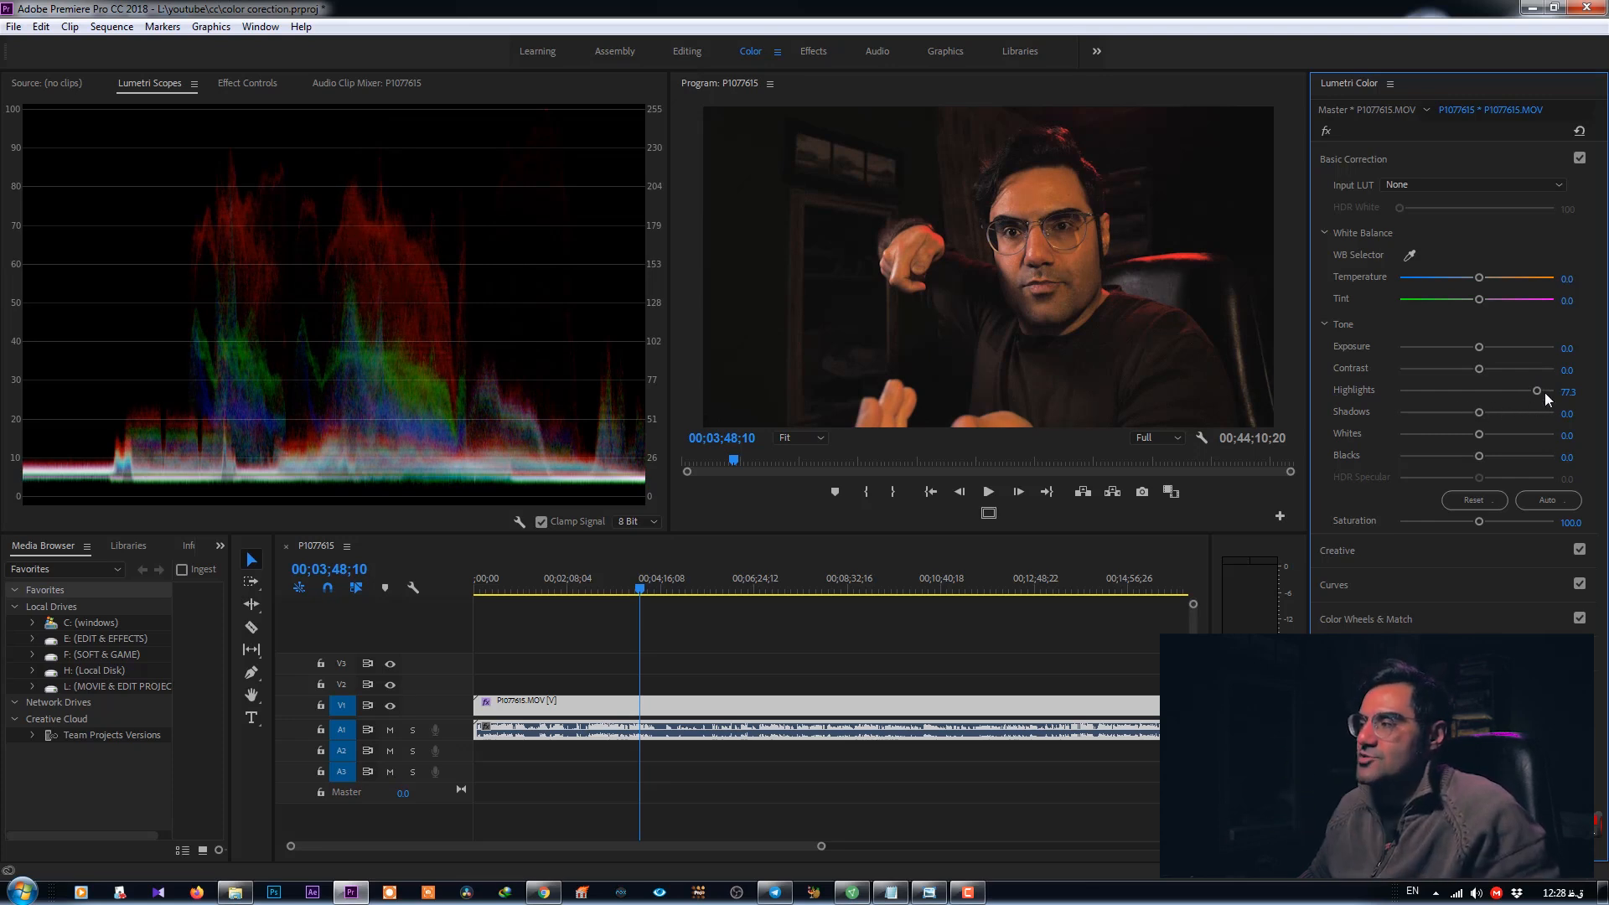
left_click_drag(1536, 387, 1479, 394)
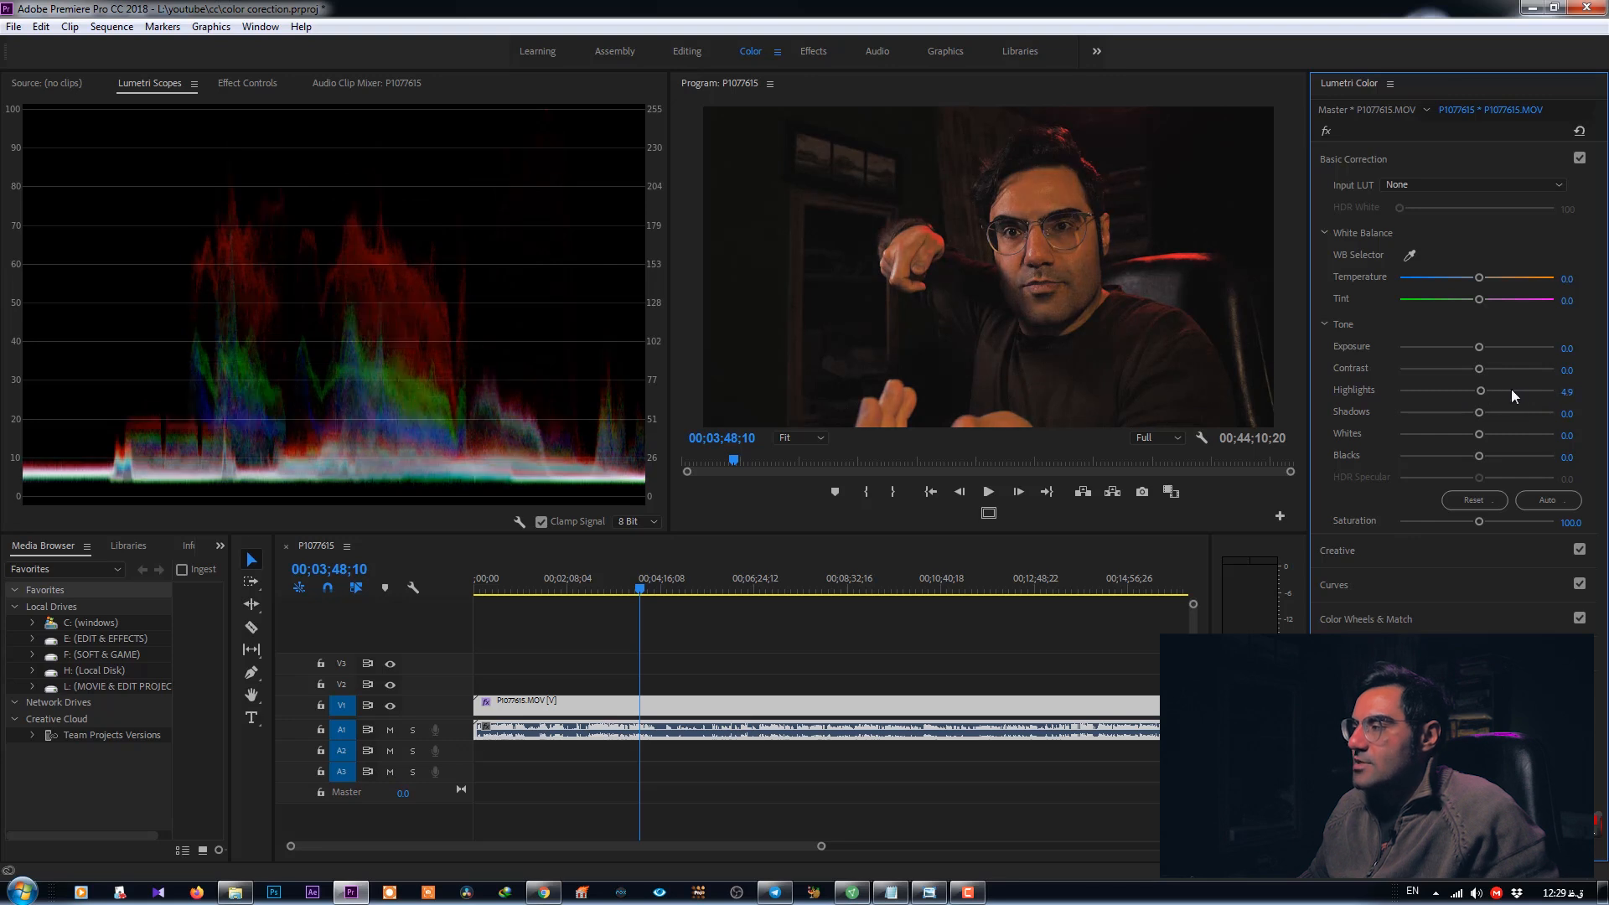
left_click(1564, 392)
type("0")
key("Return")
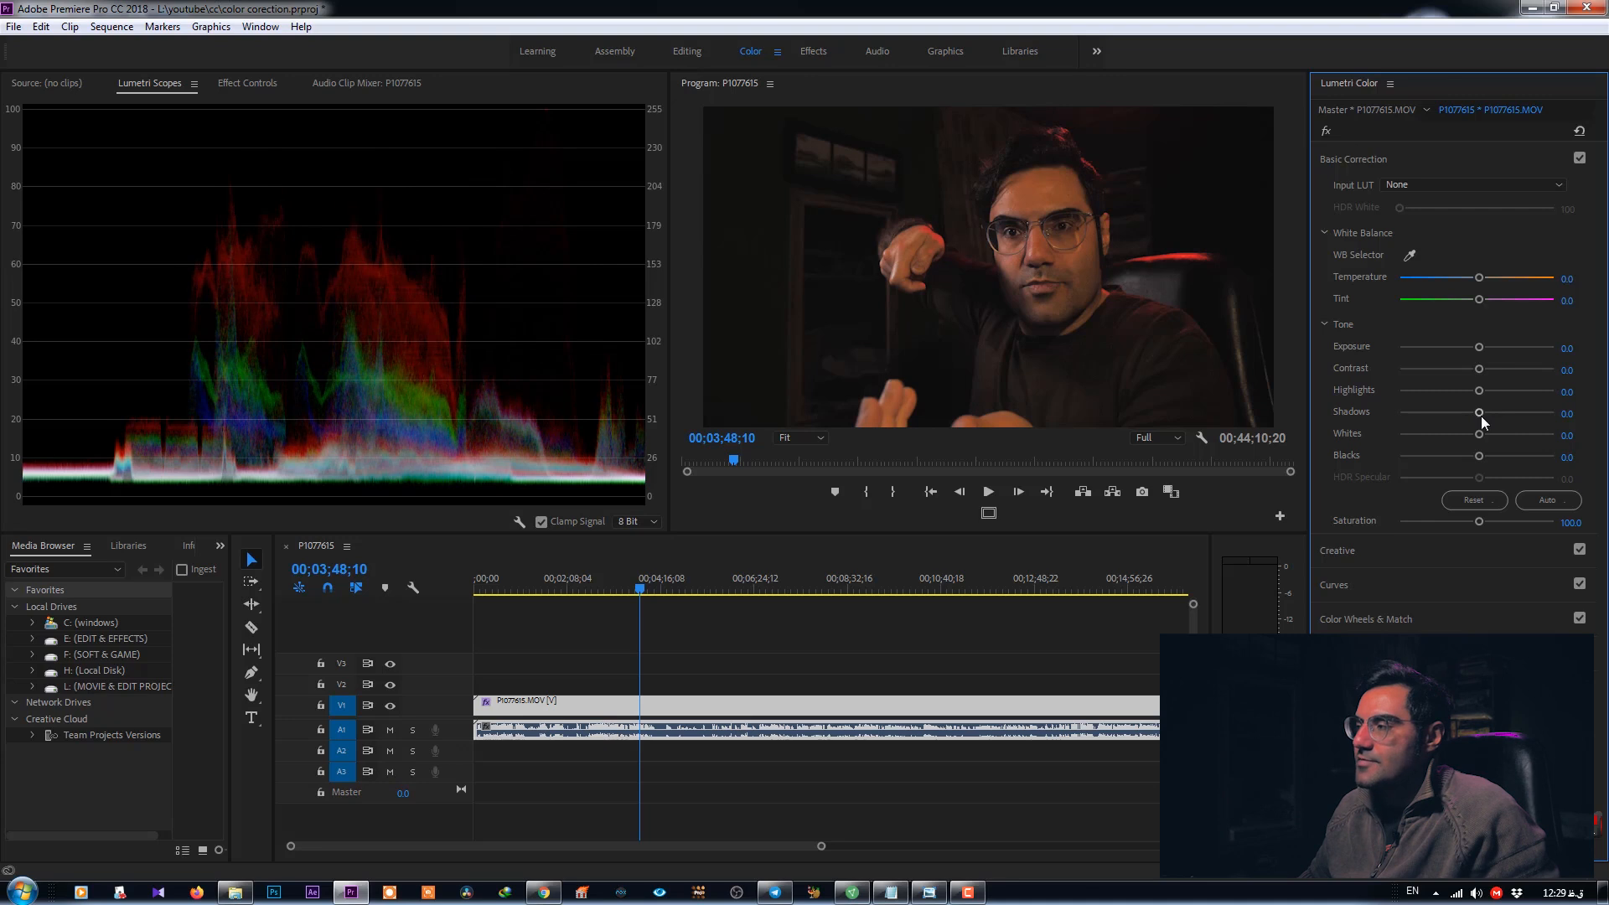
- Try lowering Shadows, raise Whites to about 2.7, and undo the Shadows change
left_click_drag(1479, 413, 1435, 421)
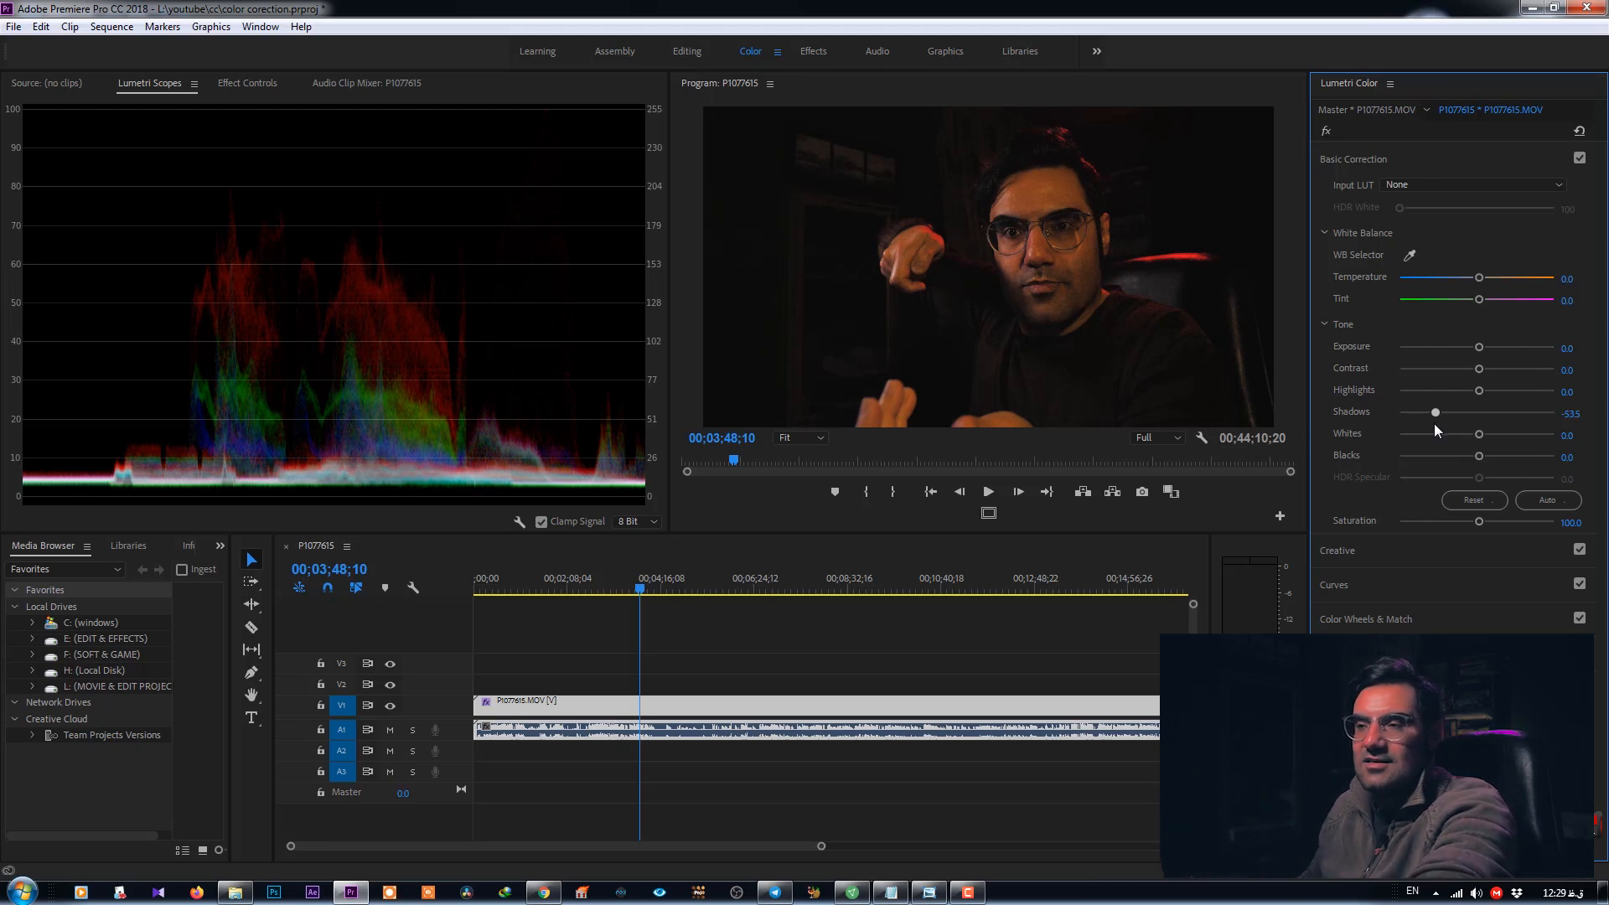
left_click_drag(1435, 424, 1476, 429)
key("ctrl+z")
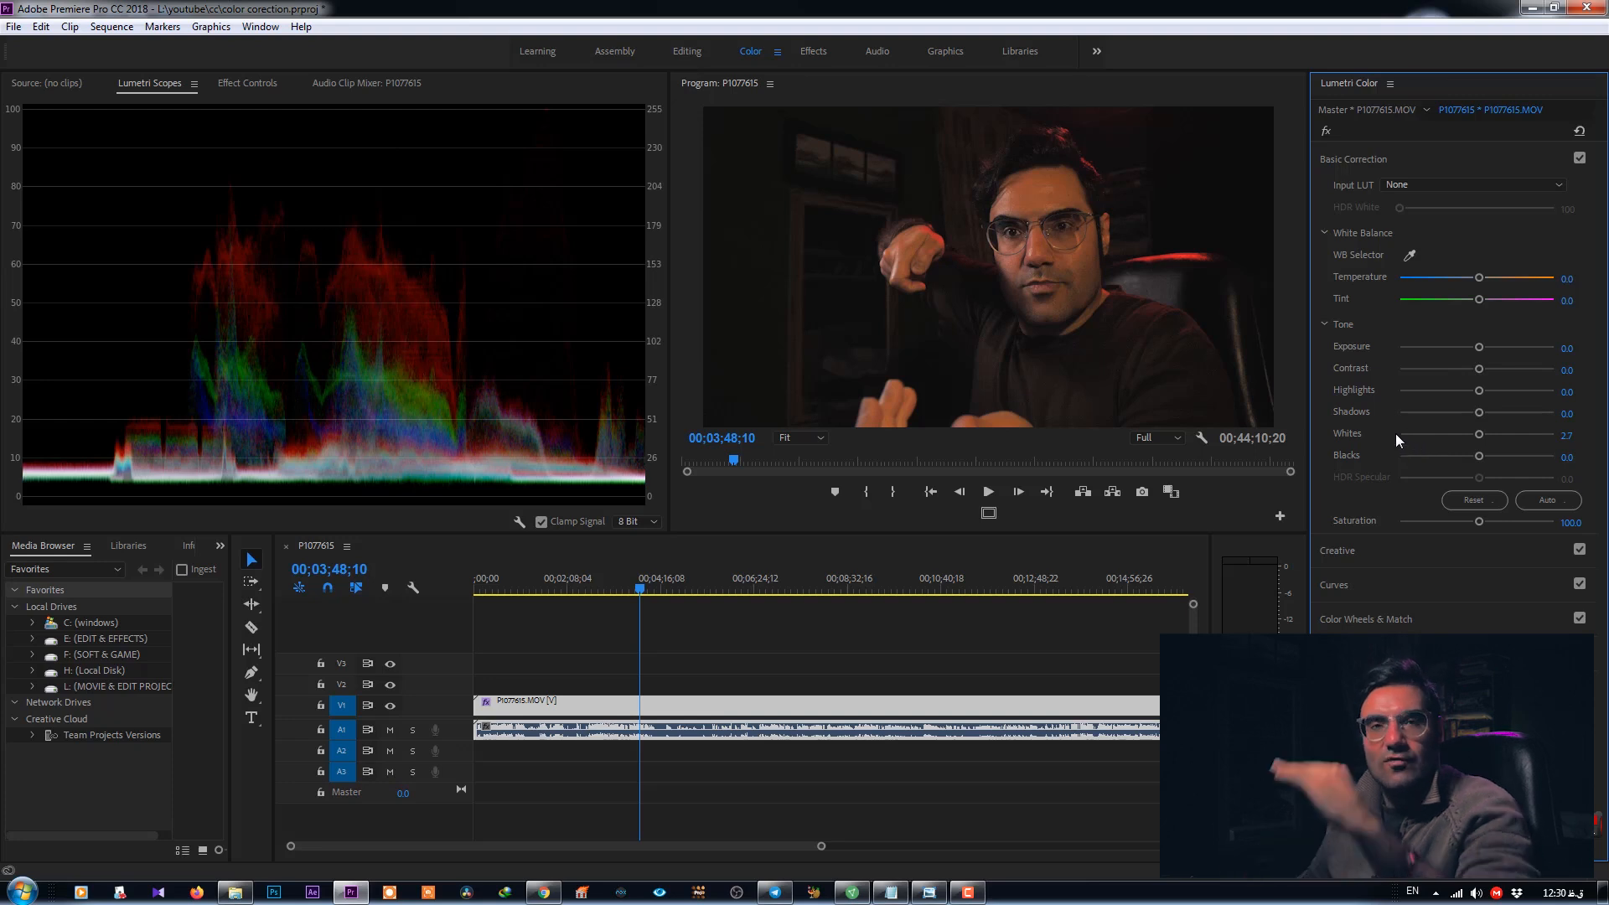
- Set Blacks to about -3.8
mouse_move(1481, 432)
left_mouse_down()
mouse_move(1559, 443)
mouse_move(1464, 454)
mouse_move(1480, 447)
left_mouse_up()
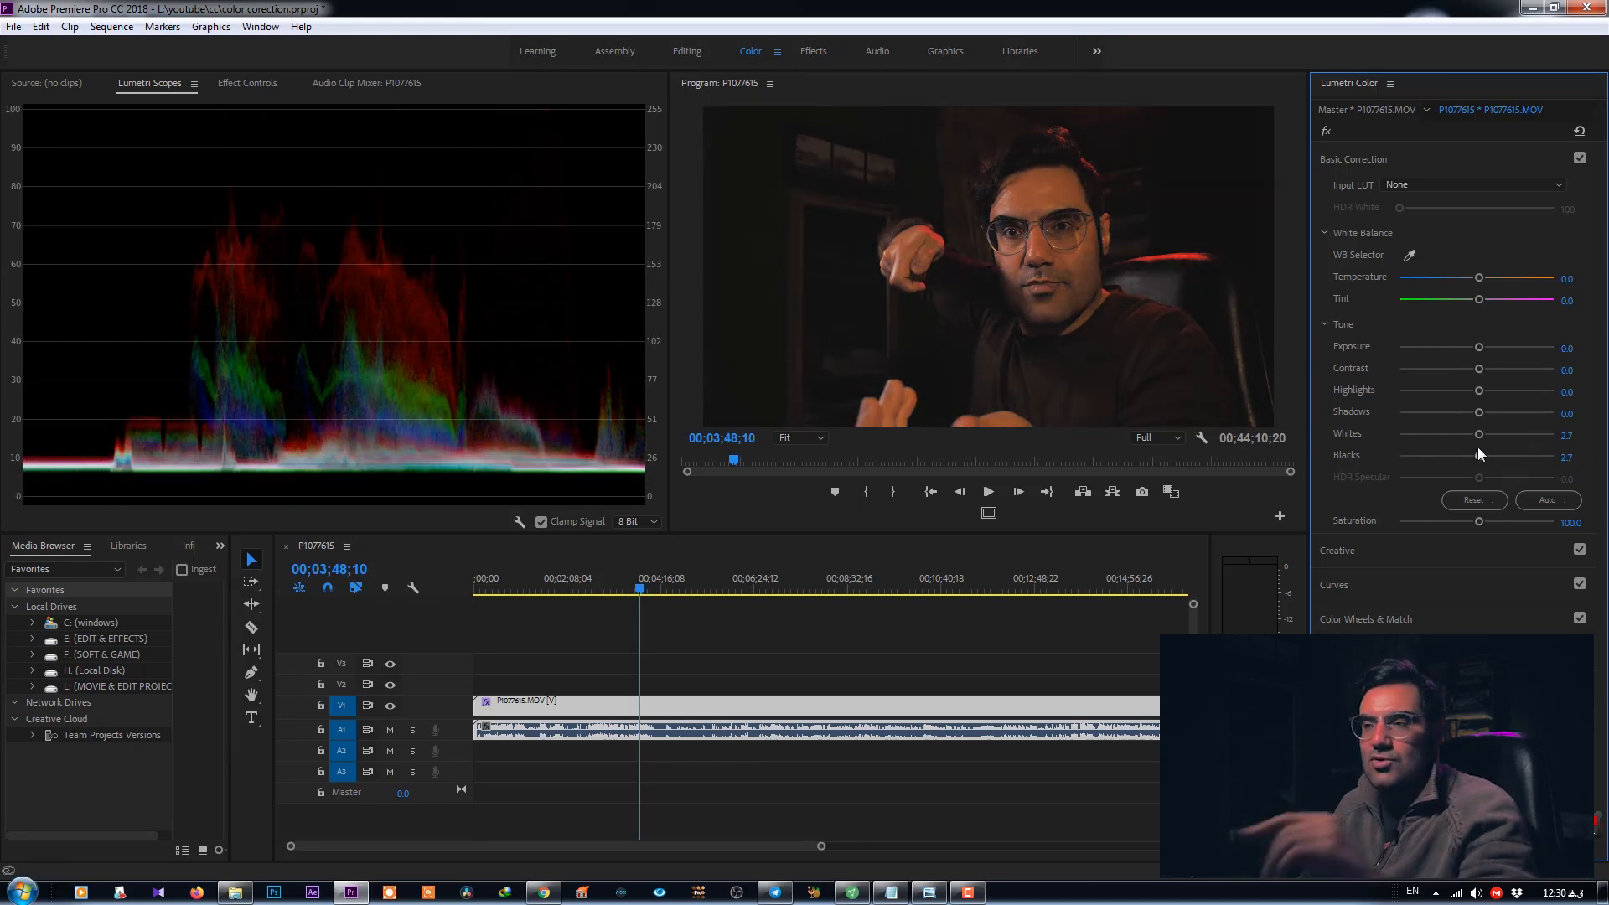
double_click(1477, 449)
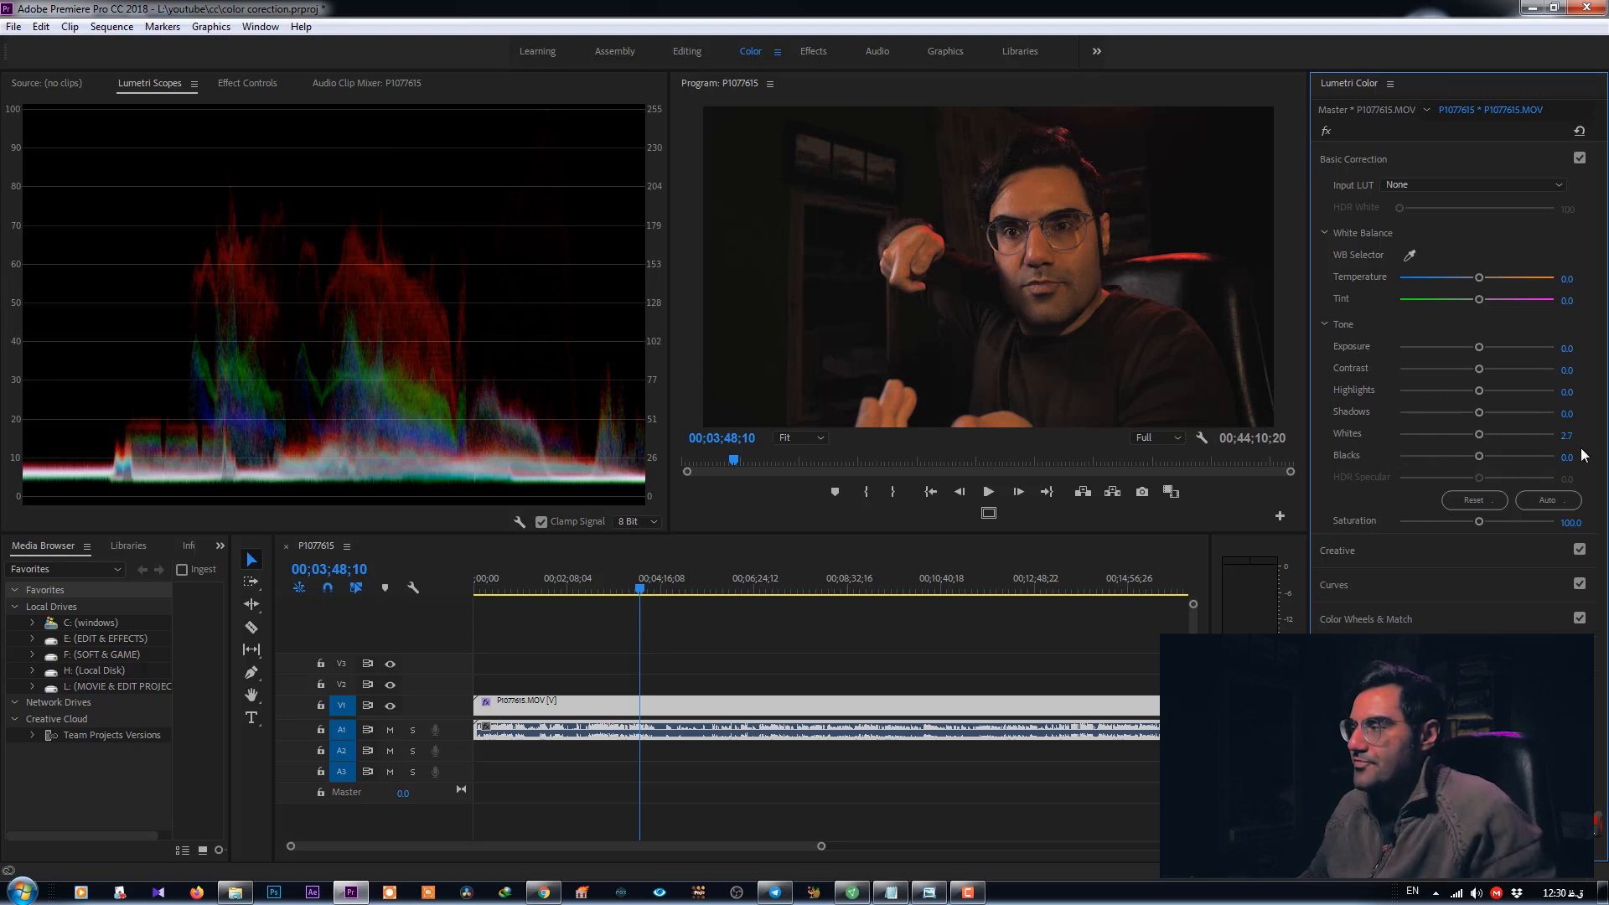
left_click_drag(1480, 456, 1471, 459)
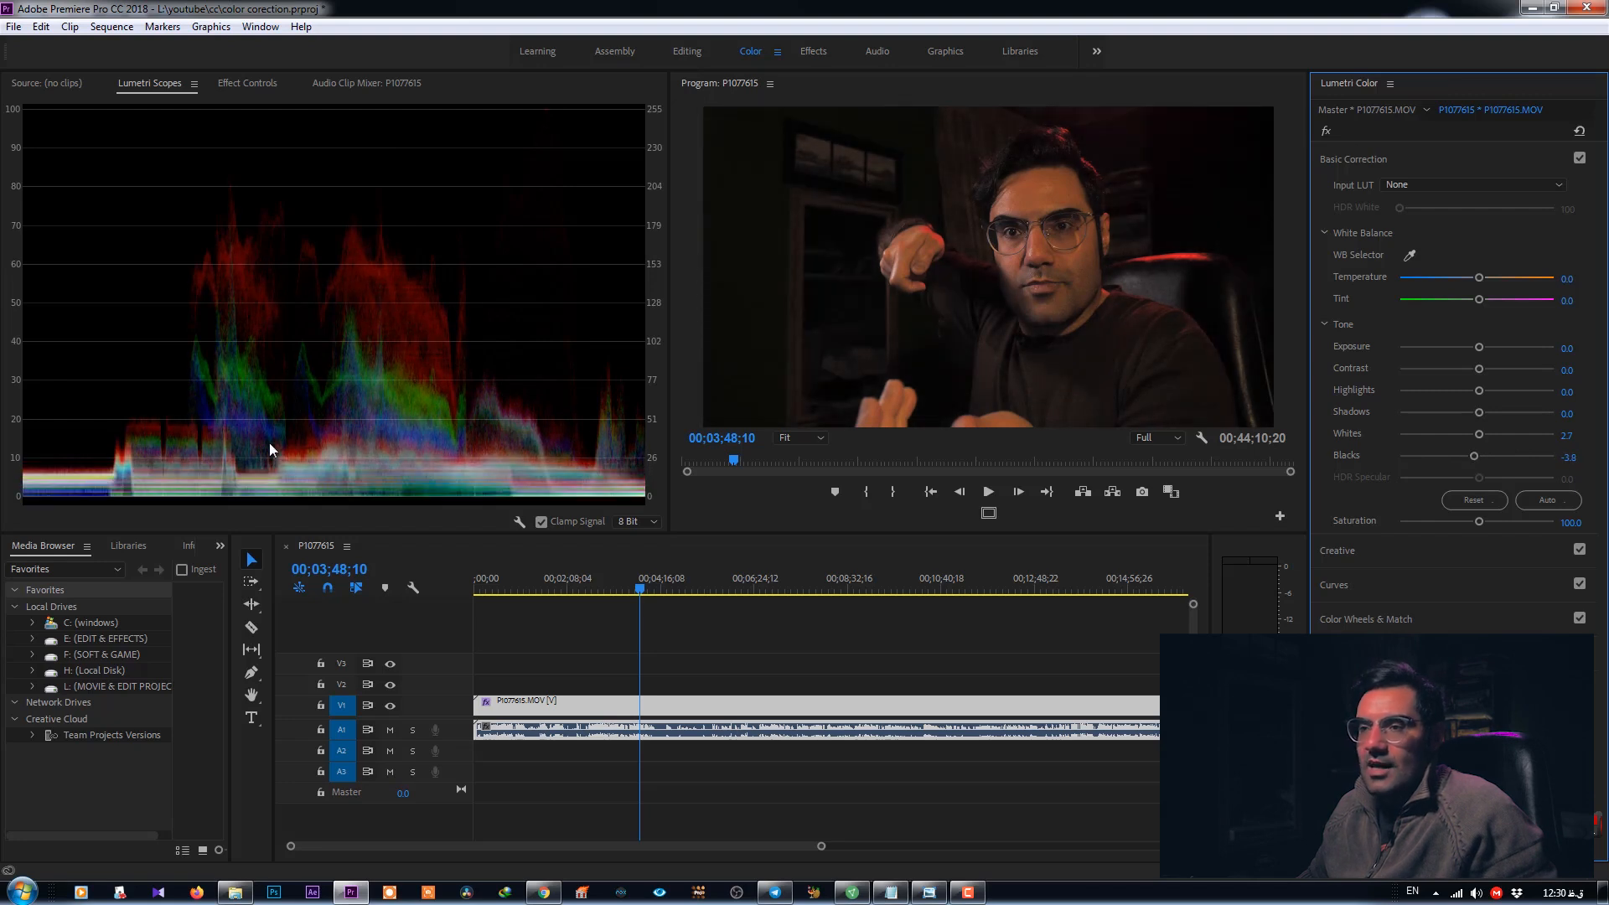
- Try lowering and raising Blacks, then set both Blacks and Whites back to 0
left_click_drag(1474, 459, 1455, 459)
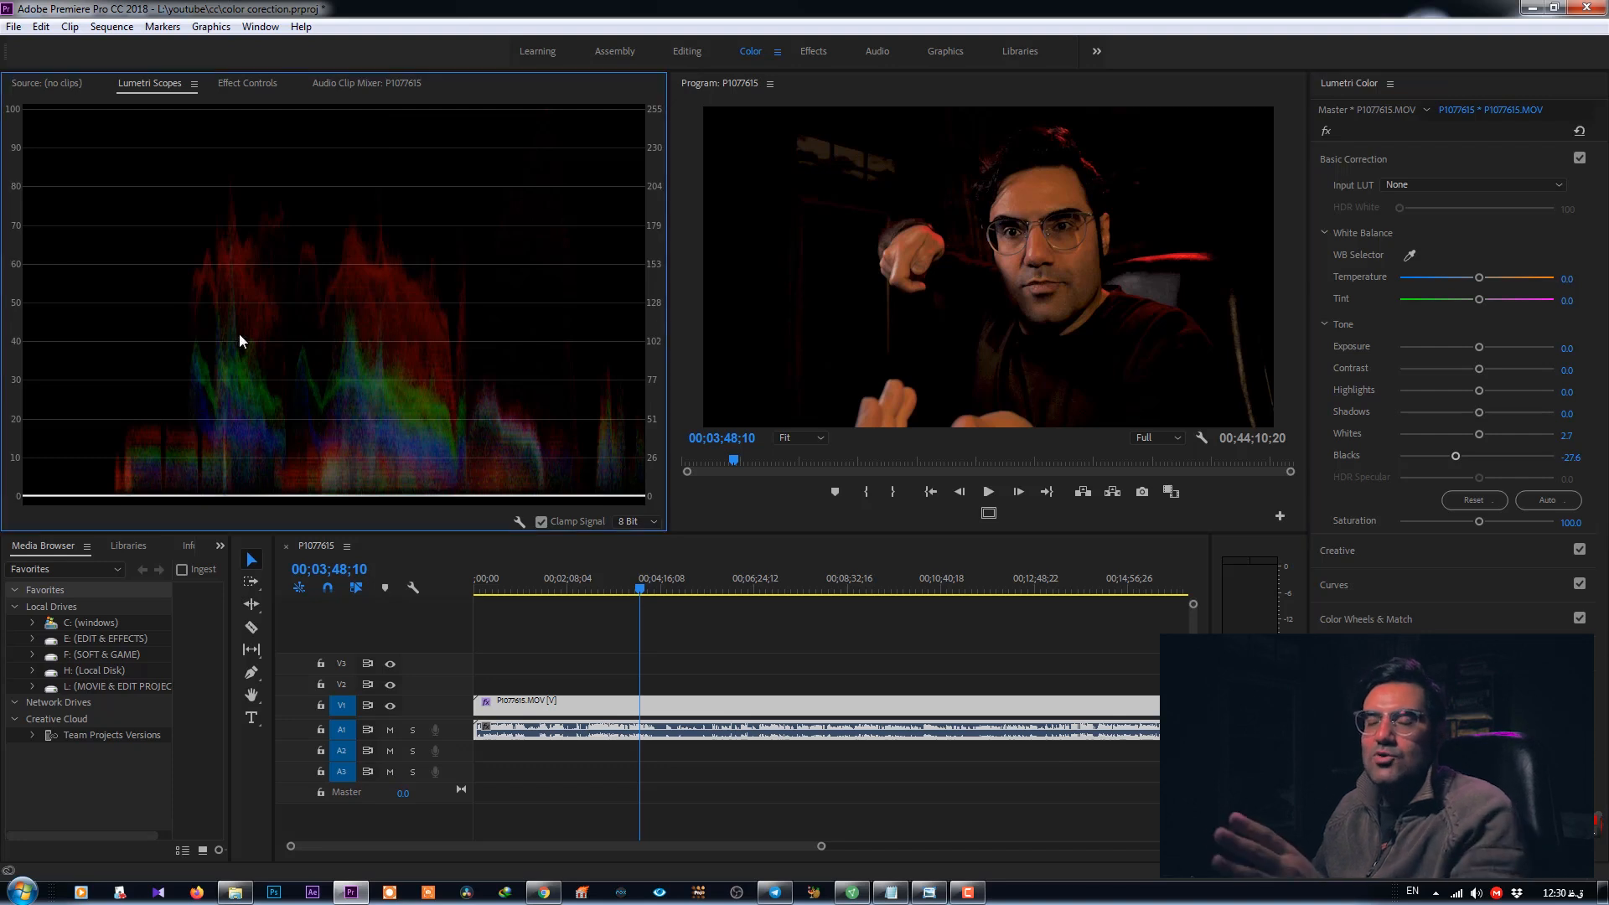
left_click_drag(1456, 456, 1476, 467)
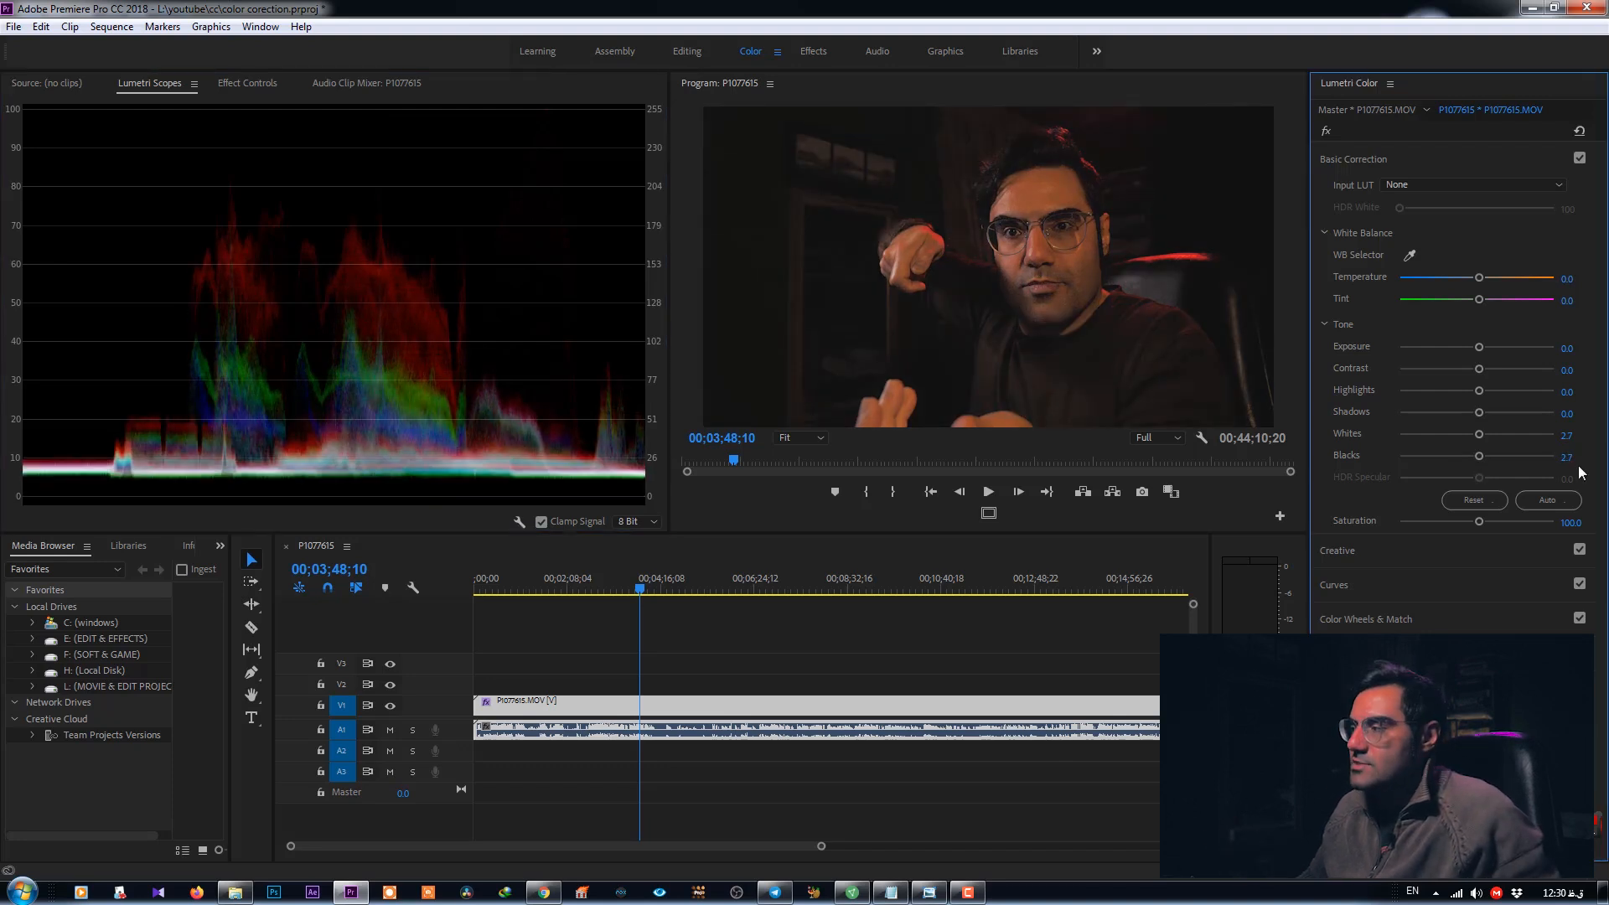
left_click(1568, 458)
type("0")
key("Return")
key("shift+Tab")
type("0")
key("Return")
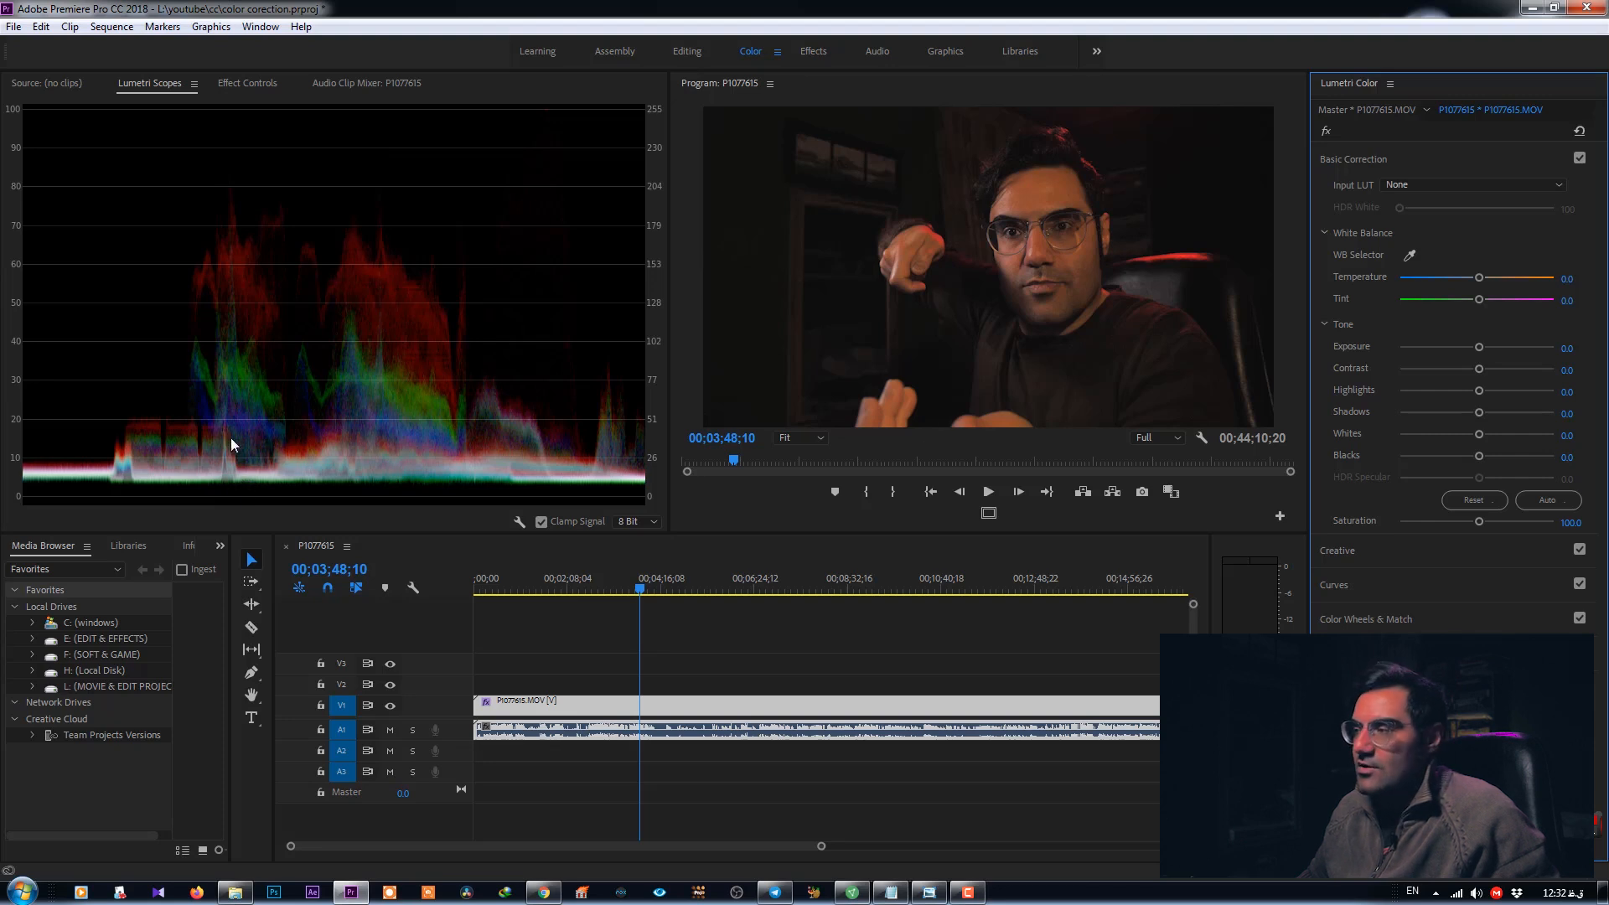
- Try a lower and a higher Blacks value, then set Blacks back to 0
left_click_drag(1480, 456, 1465, 456)
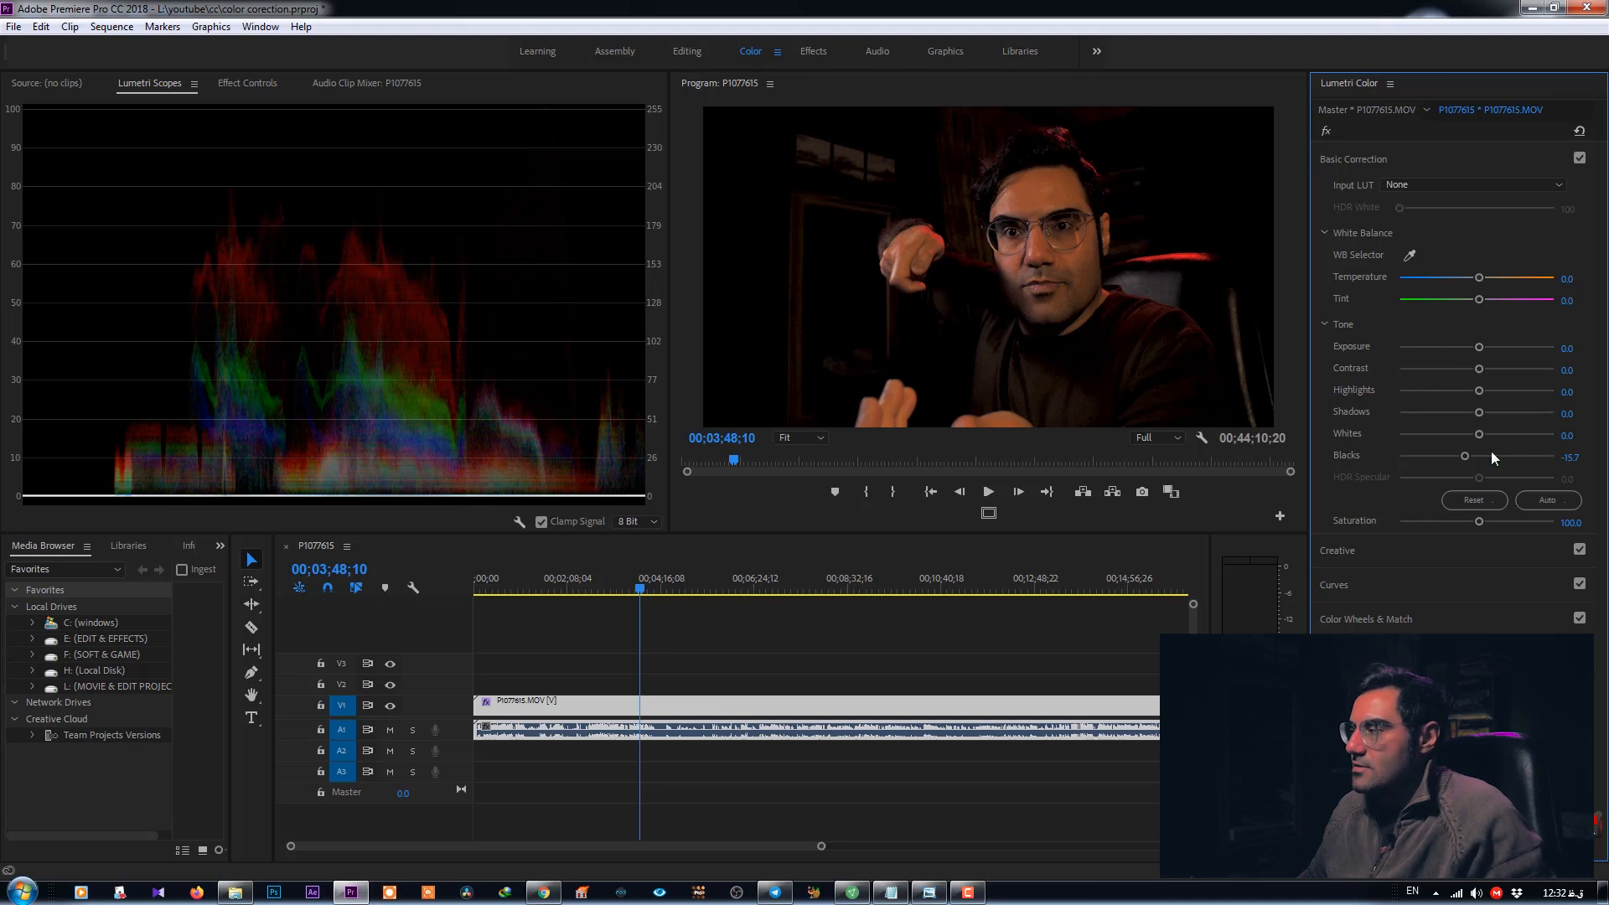
left_click_drag(1464, 457, 1478, 459)
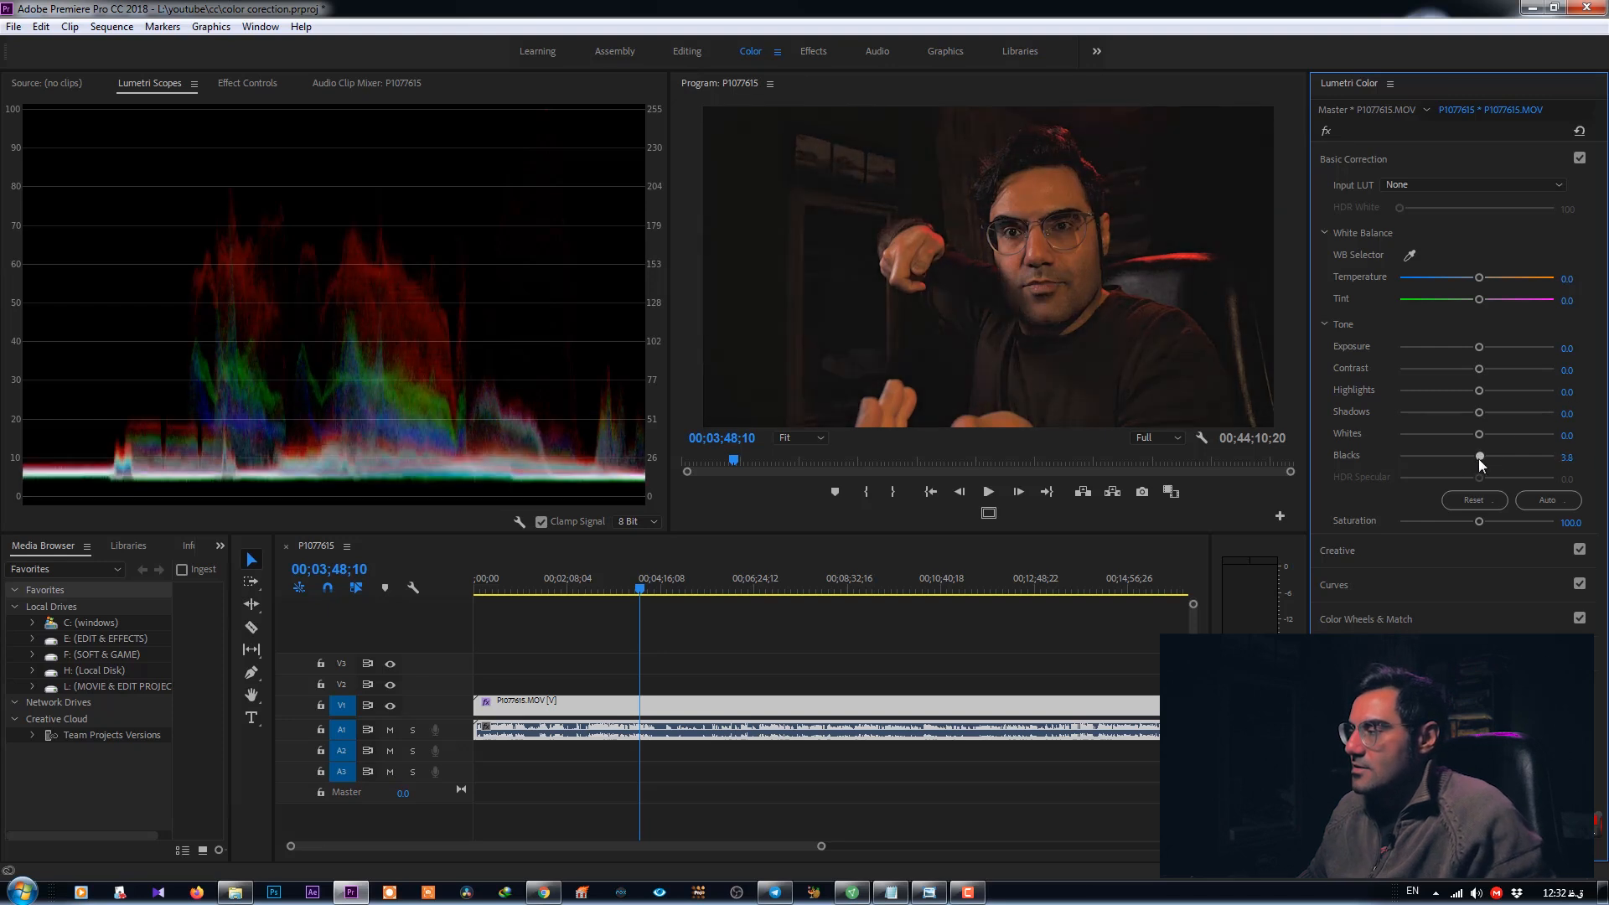
left_click(1569, 458)
type("0")
key("Return")
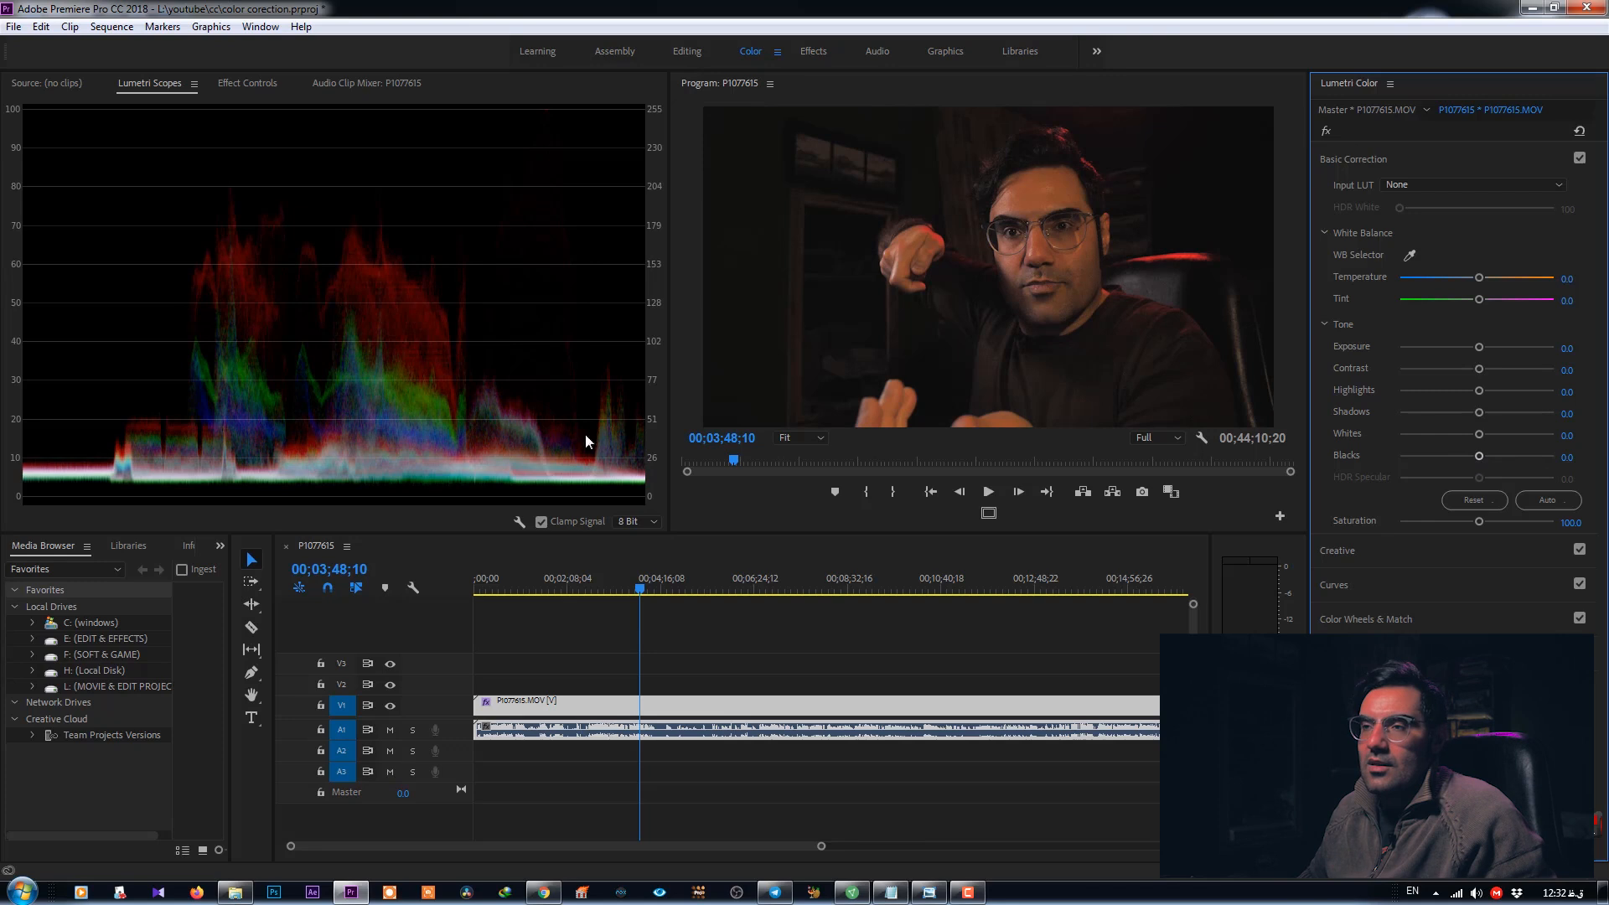
- Try raising Saturation, then reset it to its default
right_click(461, 338)
left_click(345, 435)
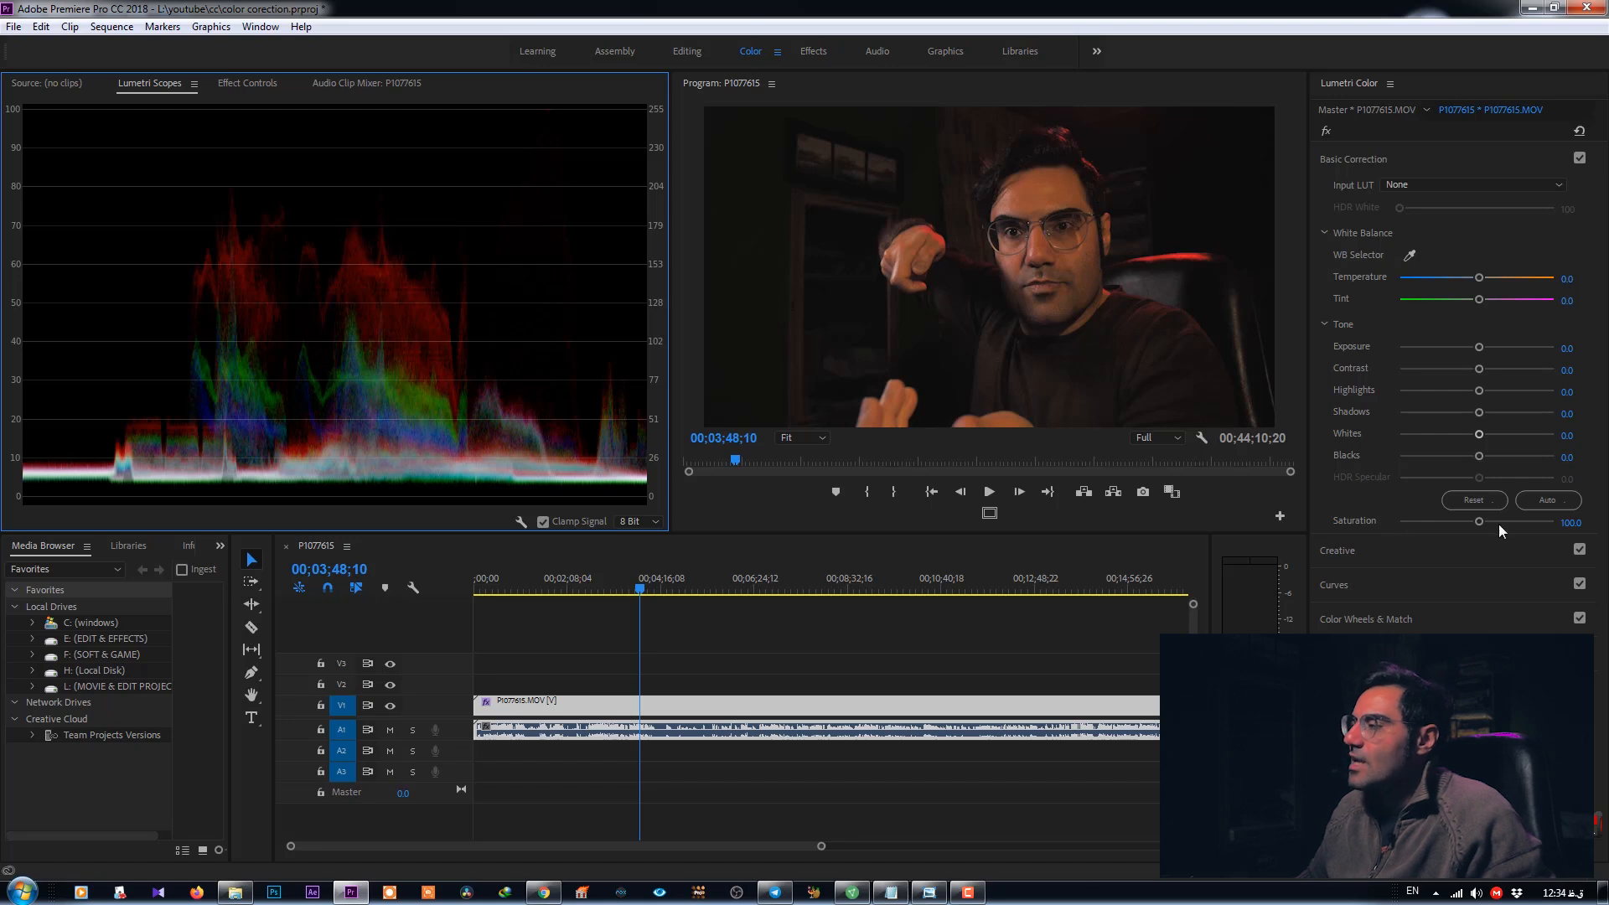
mouse_move(1479, 521)
left_mouse_down()
mouse_move(1536, 522)
mouse_move(1421, 518)
mouse_move(1497, 525)
left_mouse_up()
double_click(1472, 528)
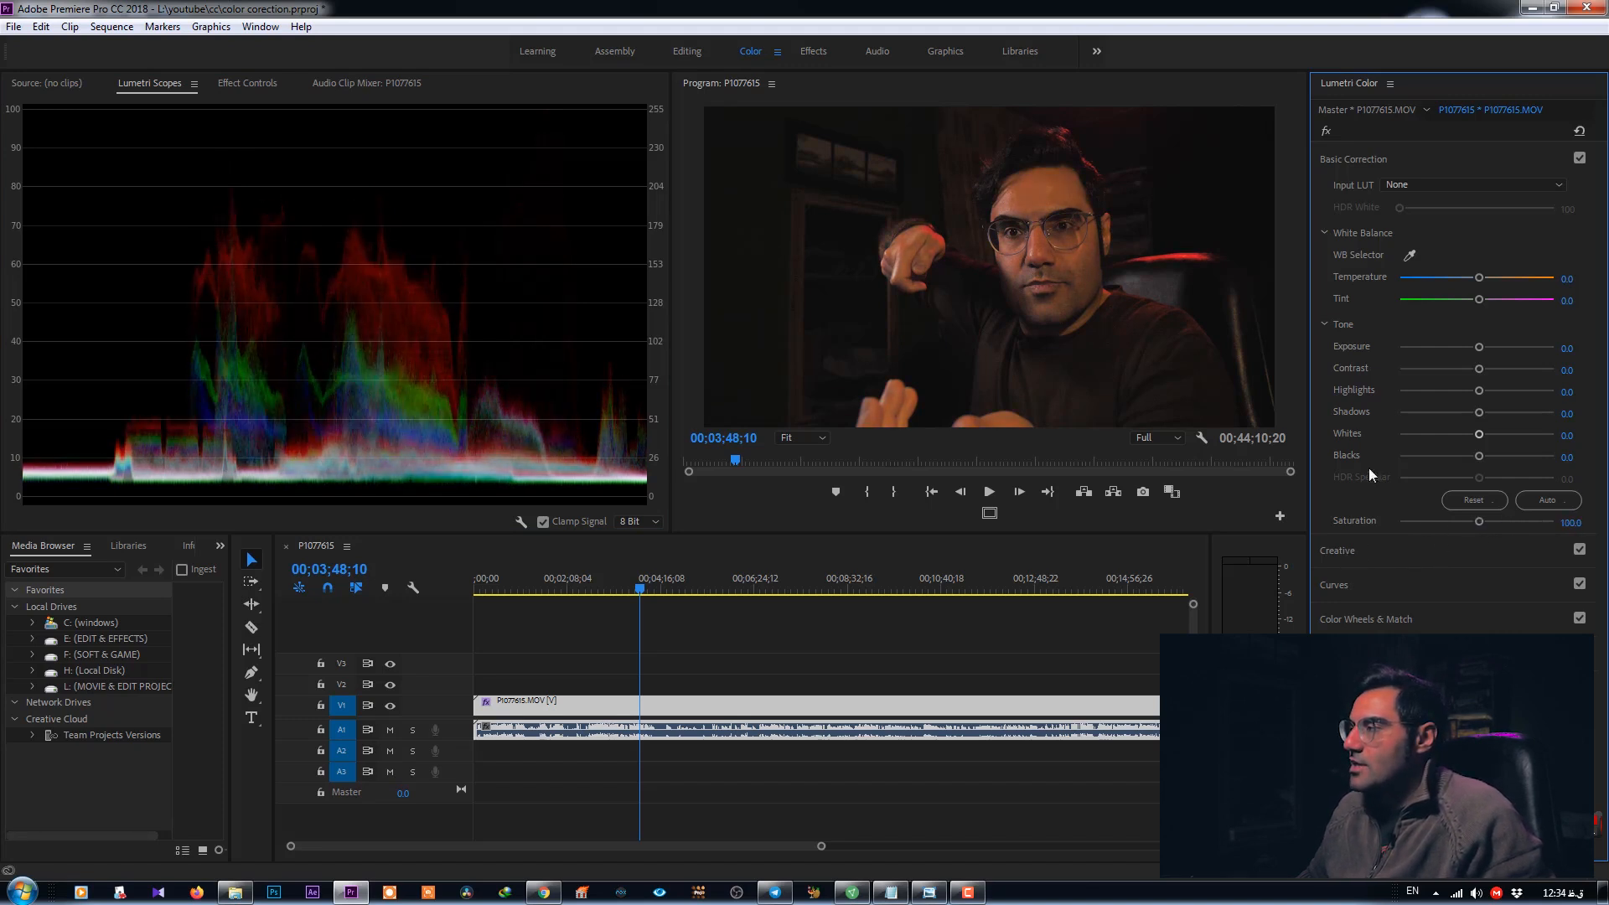
- Collapse Basic Correction, expand the Creative section and open and close the Look list
left_click(1341, 160)
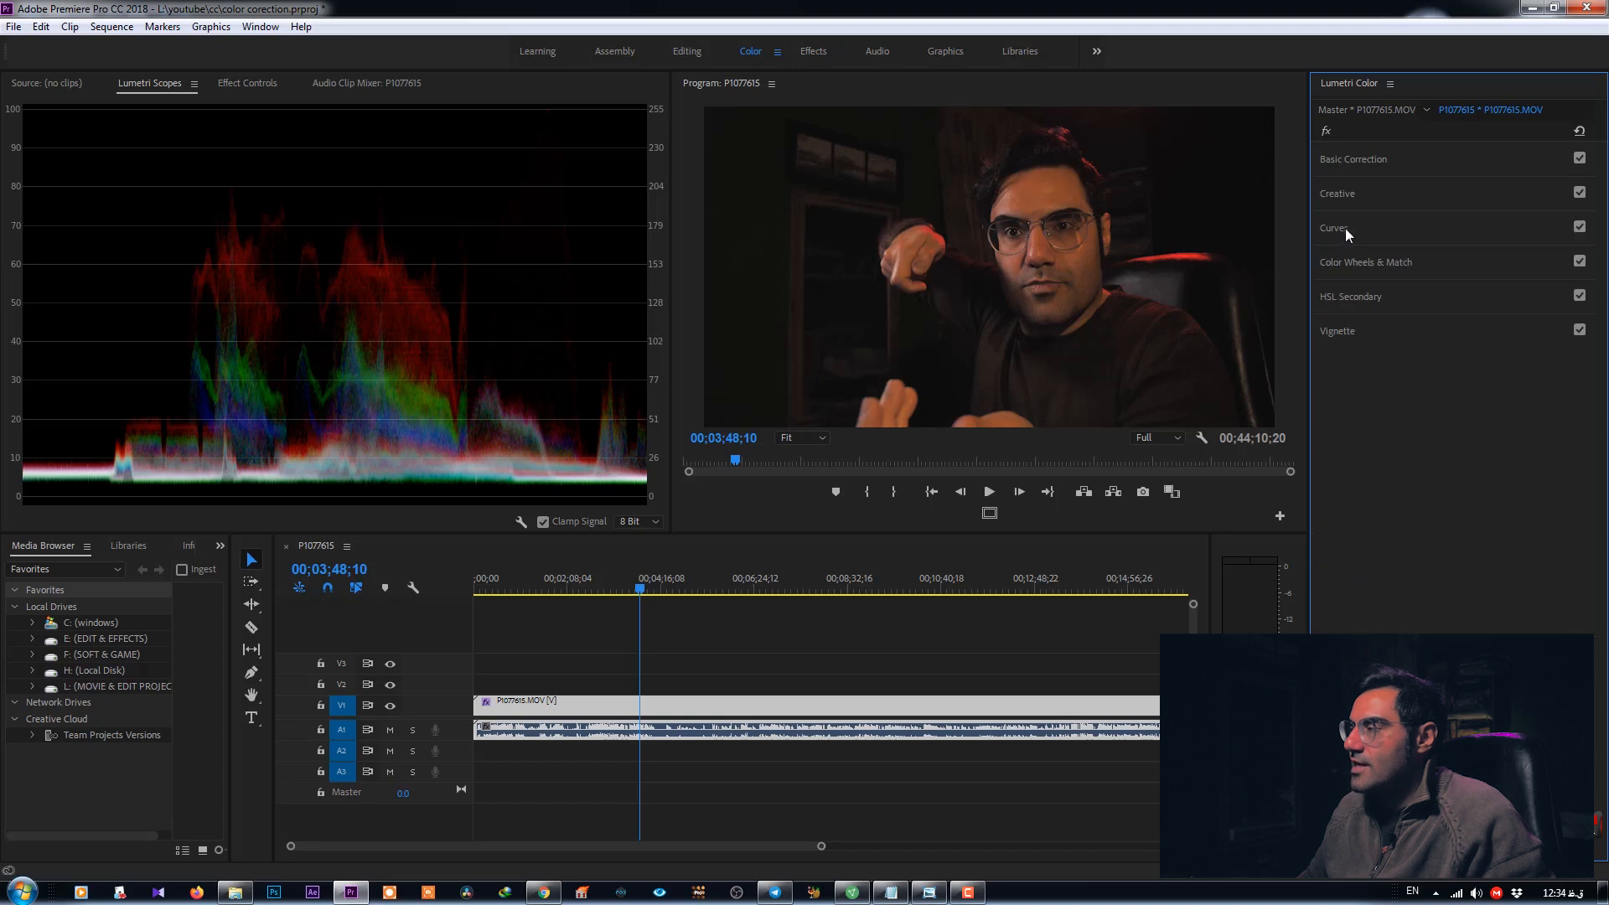
left_click(1344, 192)
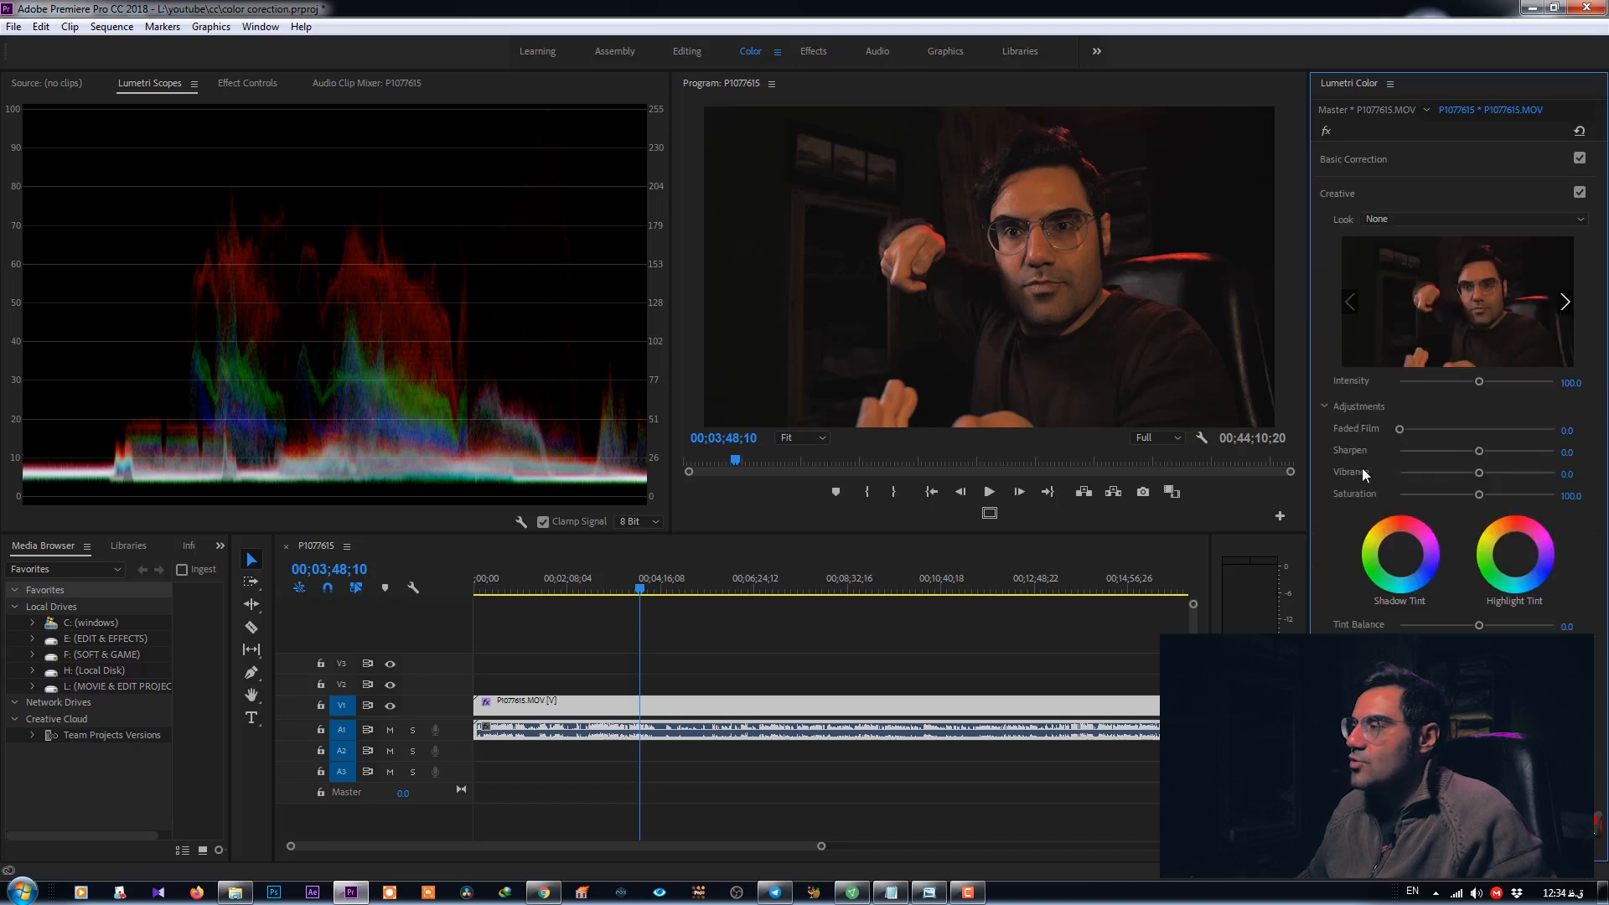
left_click(1390, 219)
left_click(1388, 216)
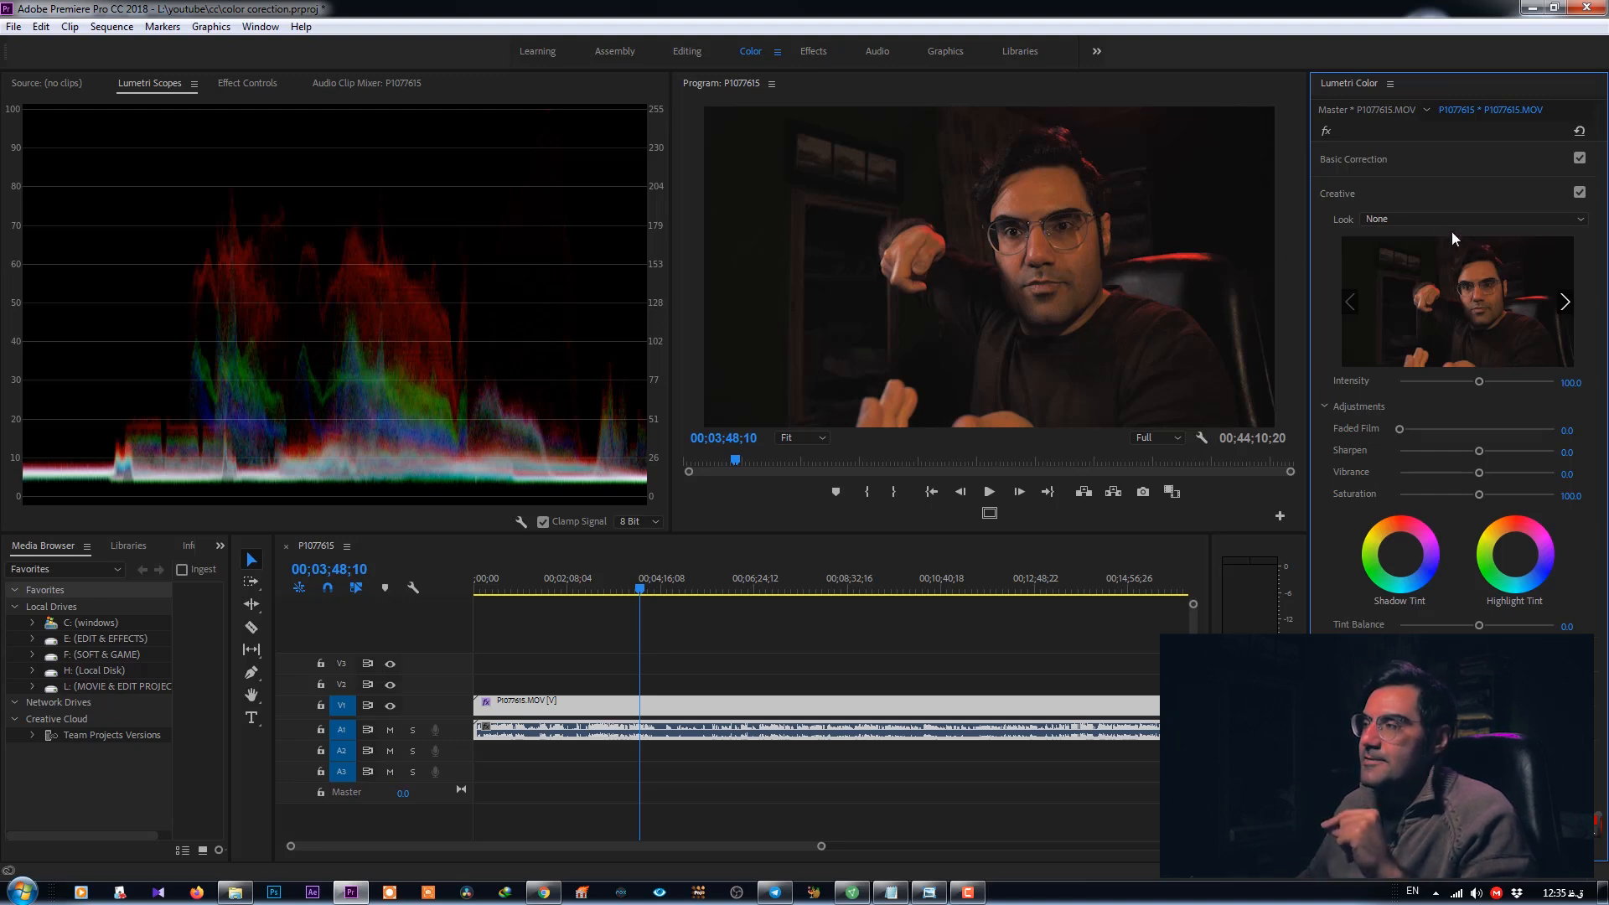
left_click(1404, 221)
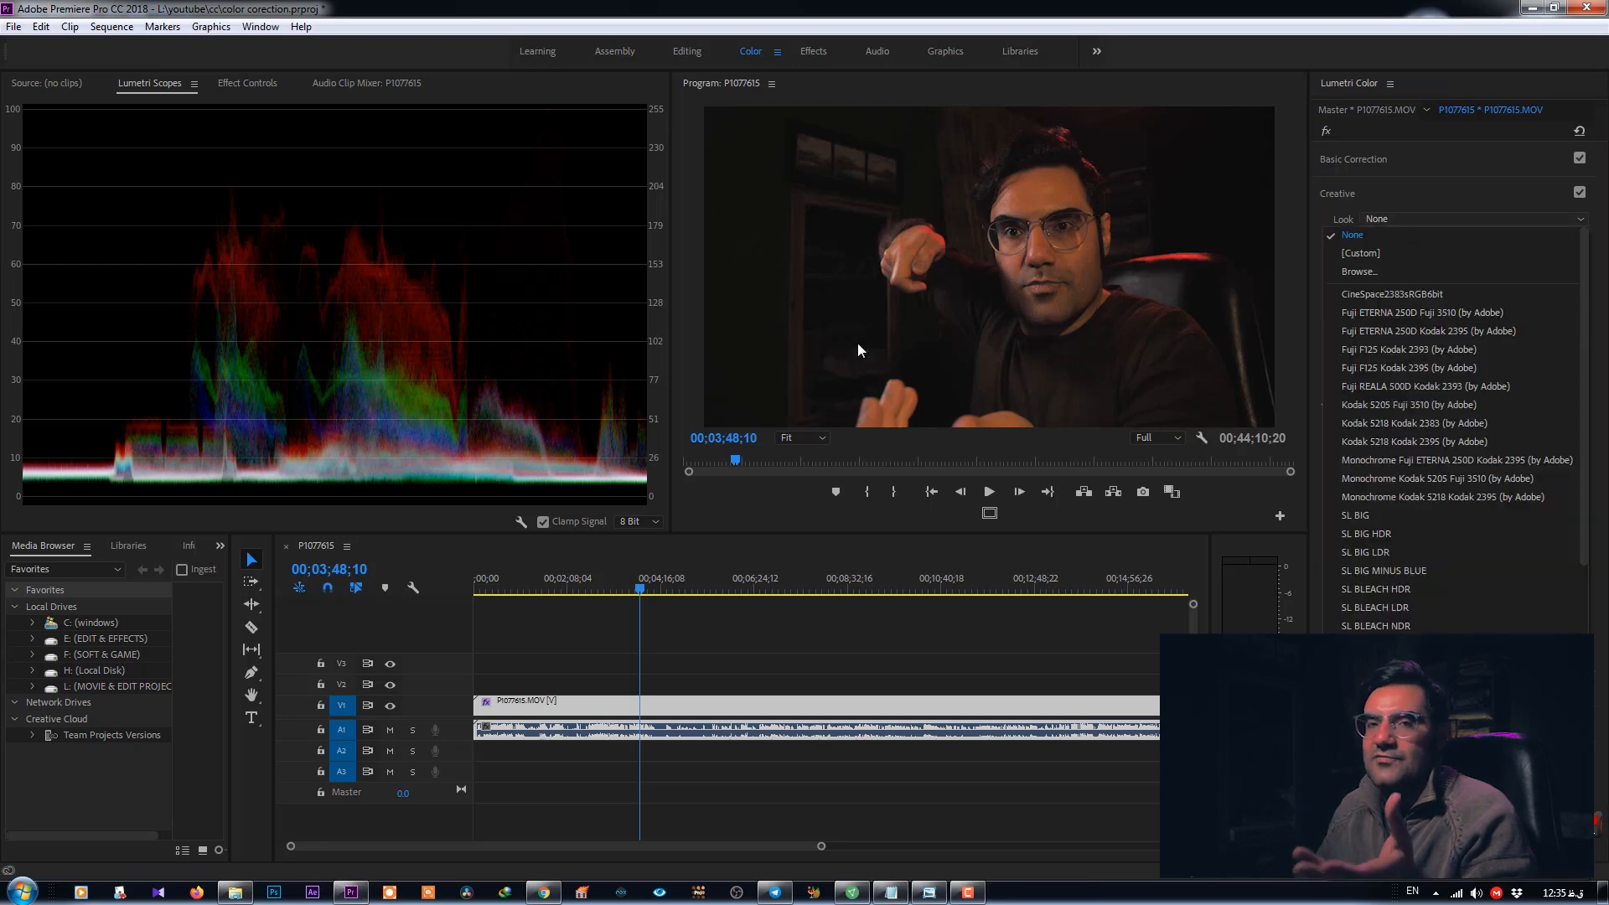
left_click(883, 326)
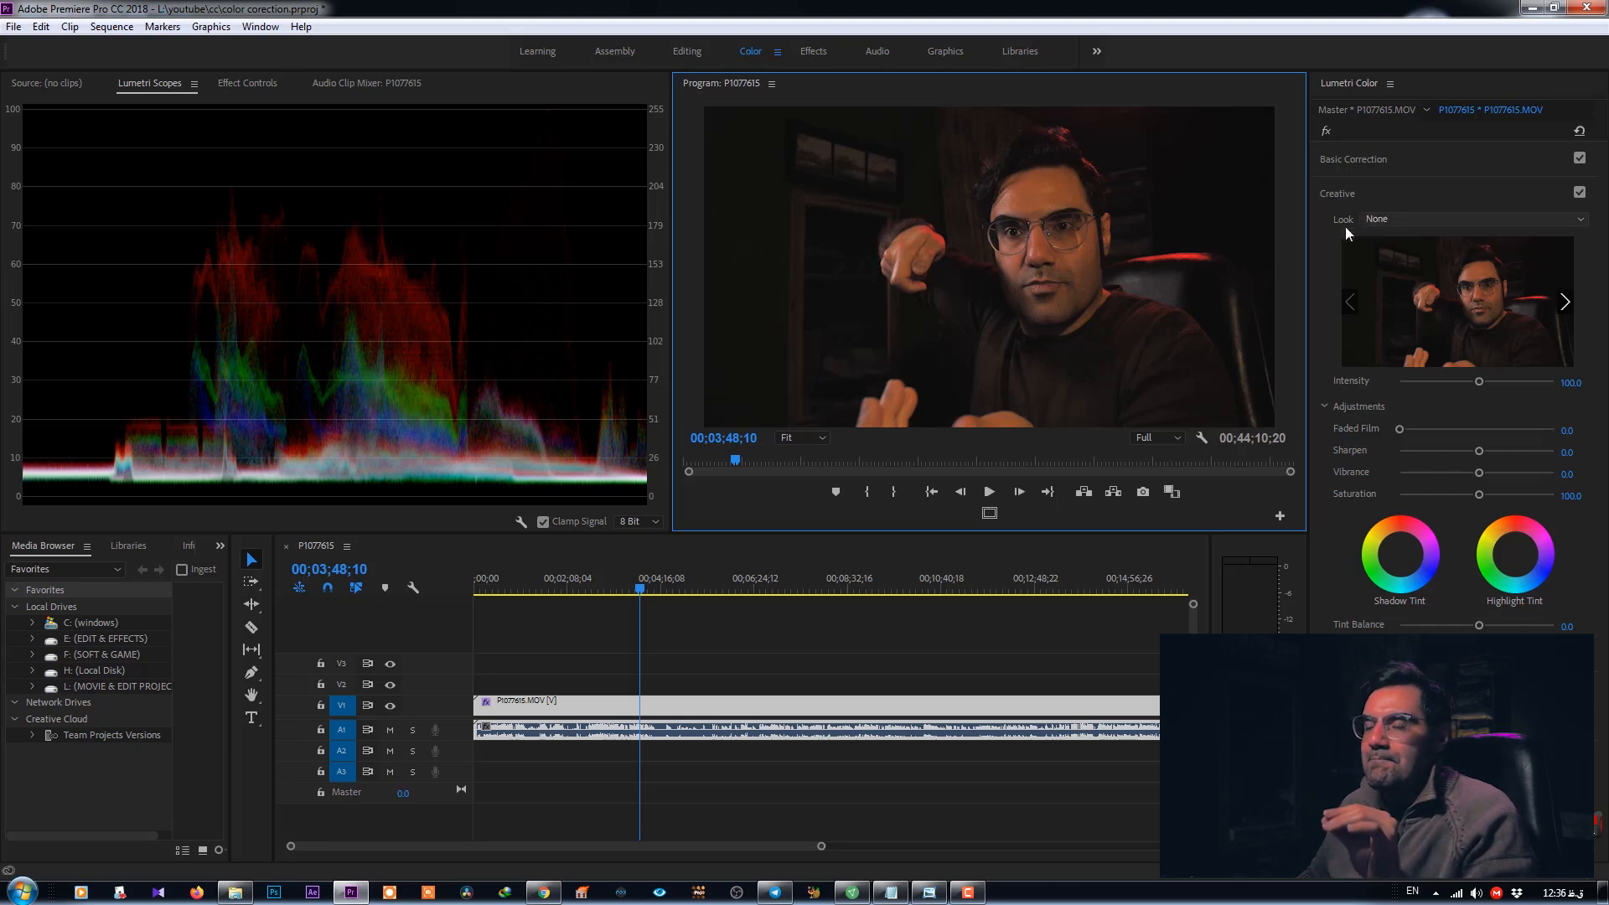
- Try several Creative Looks, including Monochrome Fuji ETERNA 250D Kodak 2395, then set Look back to None
left_click(1418, 219)
left_click(1377, 461)
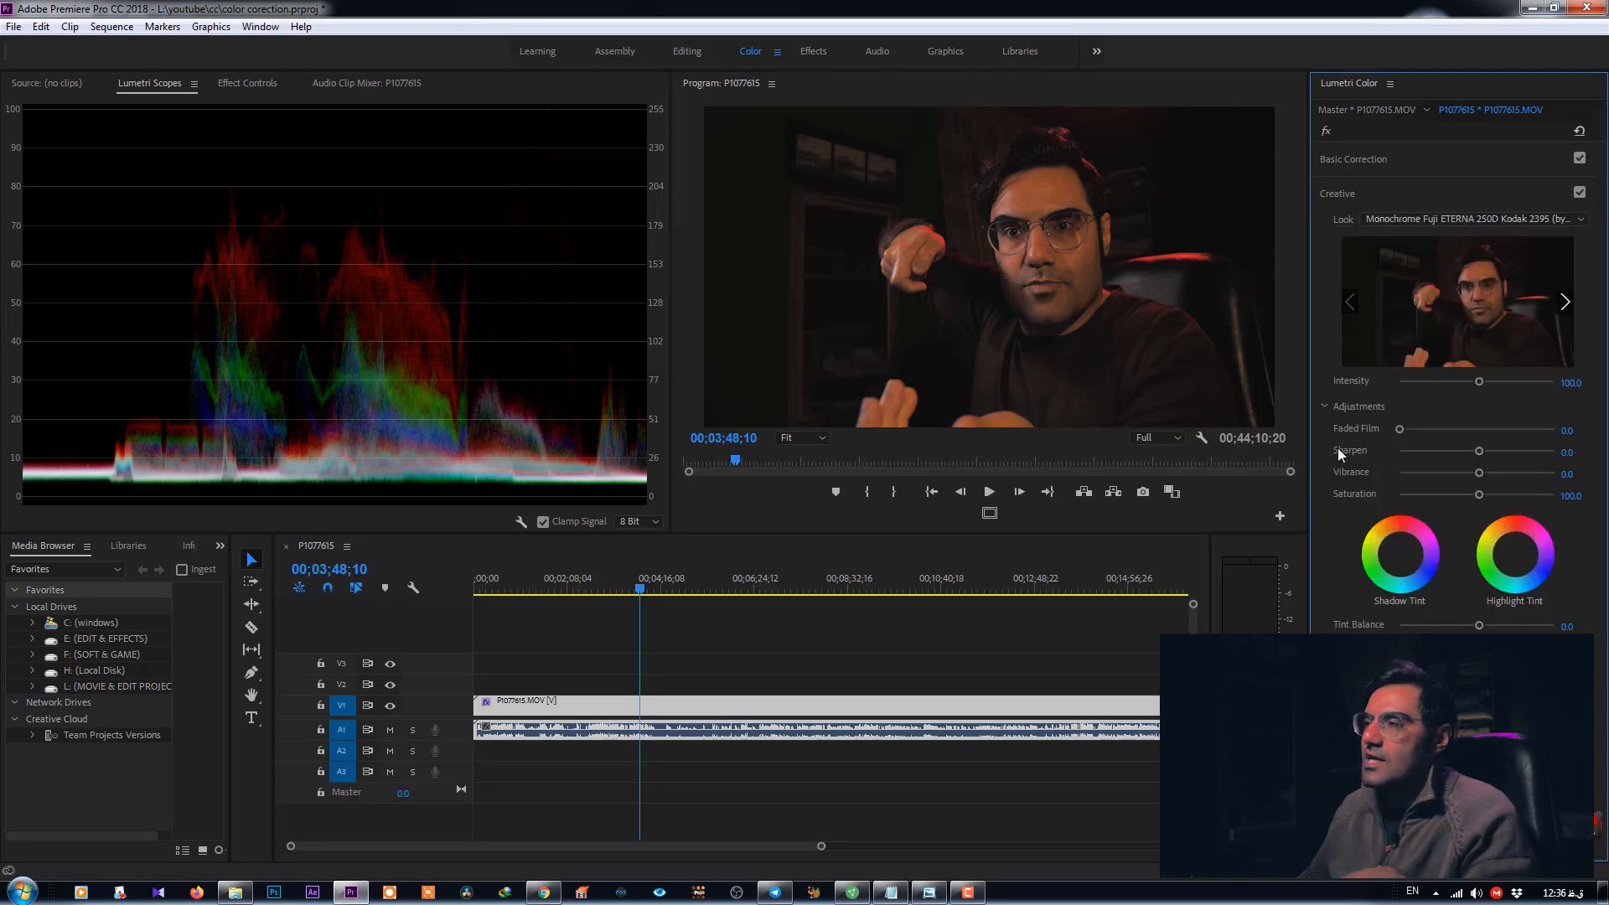
left_click(1427, 223)
scroll(1411, 396, "up", 3)
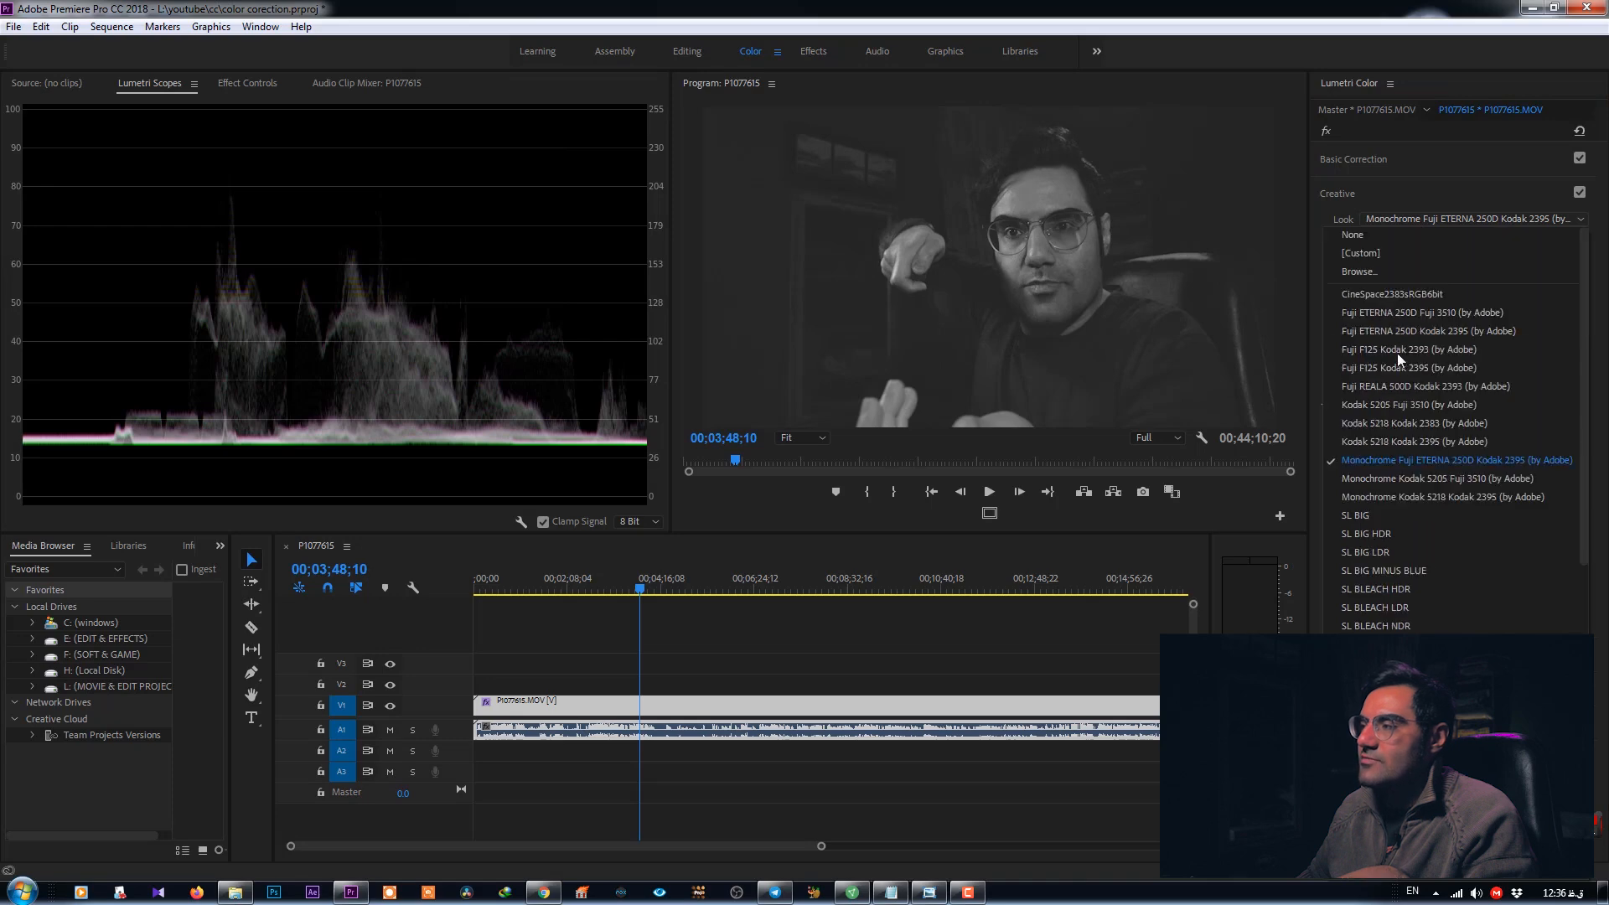
left_click(1379, 307)
left_click(1416, 221)
left_click(1390, 374)
left_click(1396, 220)
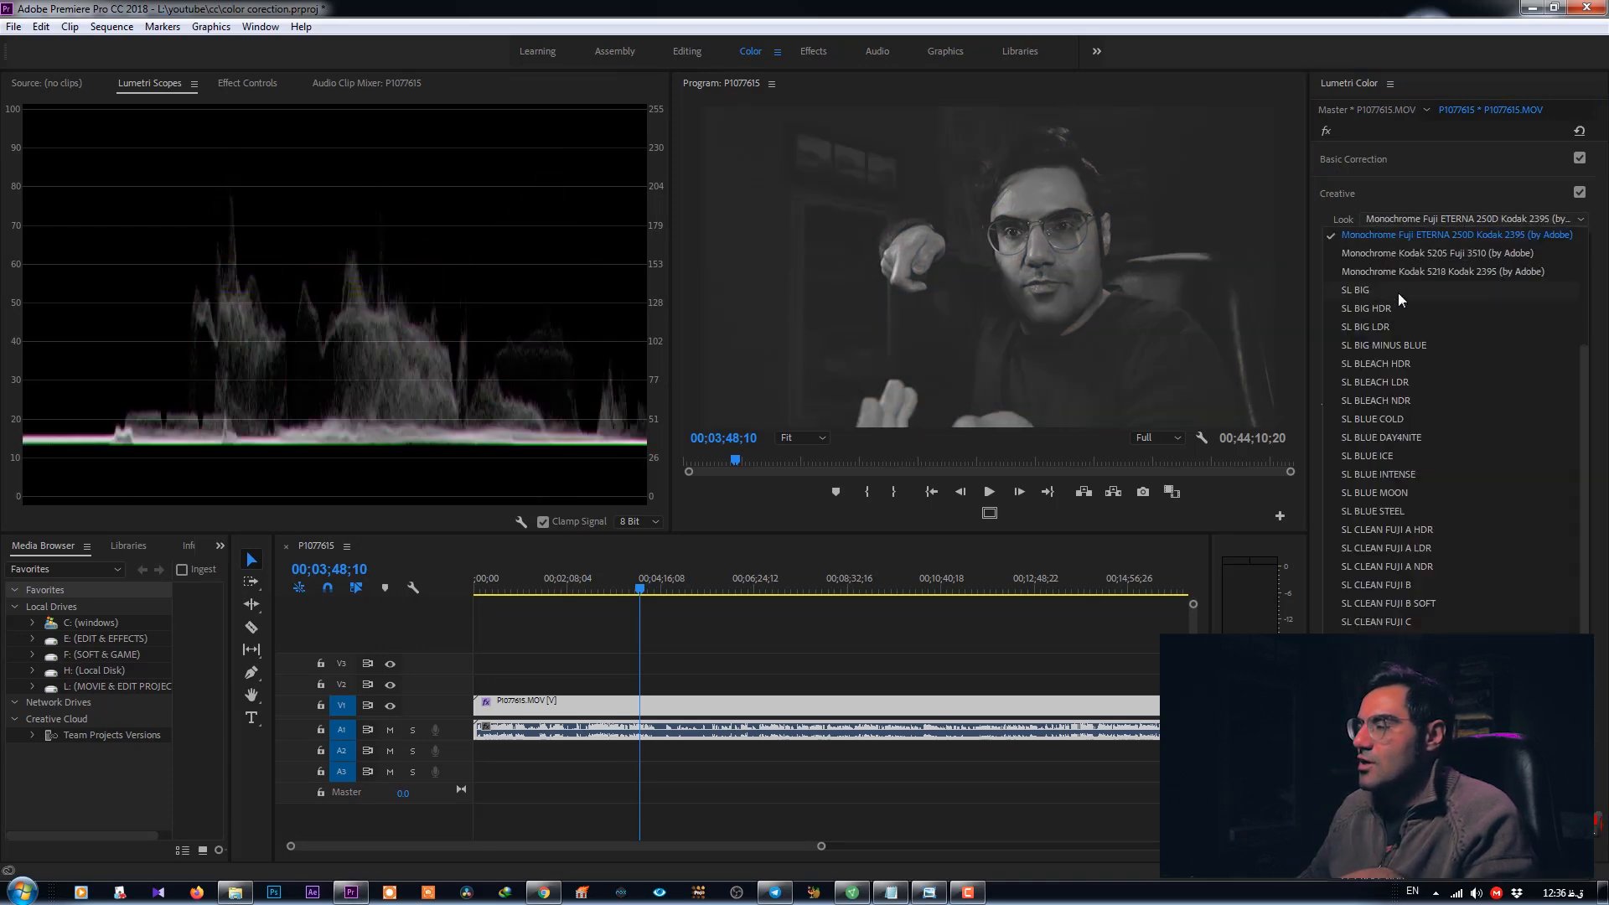
scroll(1391, 301, "up", 4)
left_click(1380, 238)
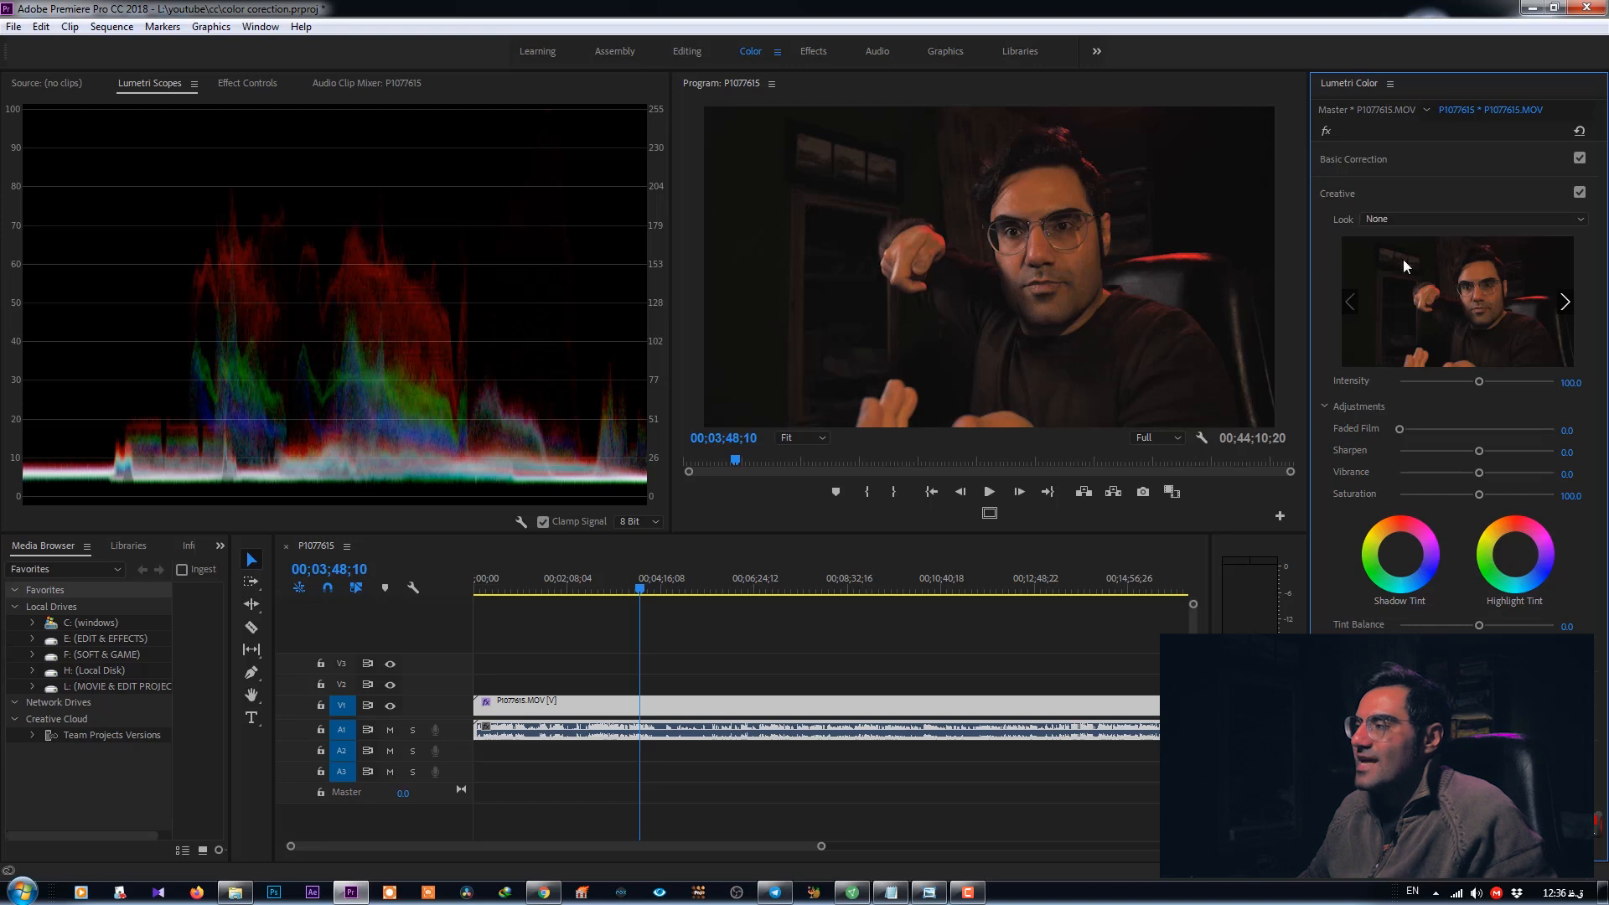
- Collapse the Creative section and expand Curves with its RGB Curves graph
left_click(1339, 194)
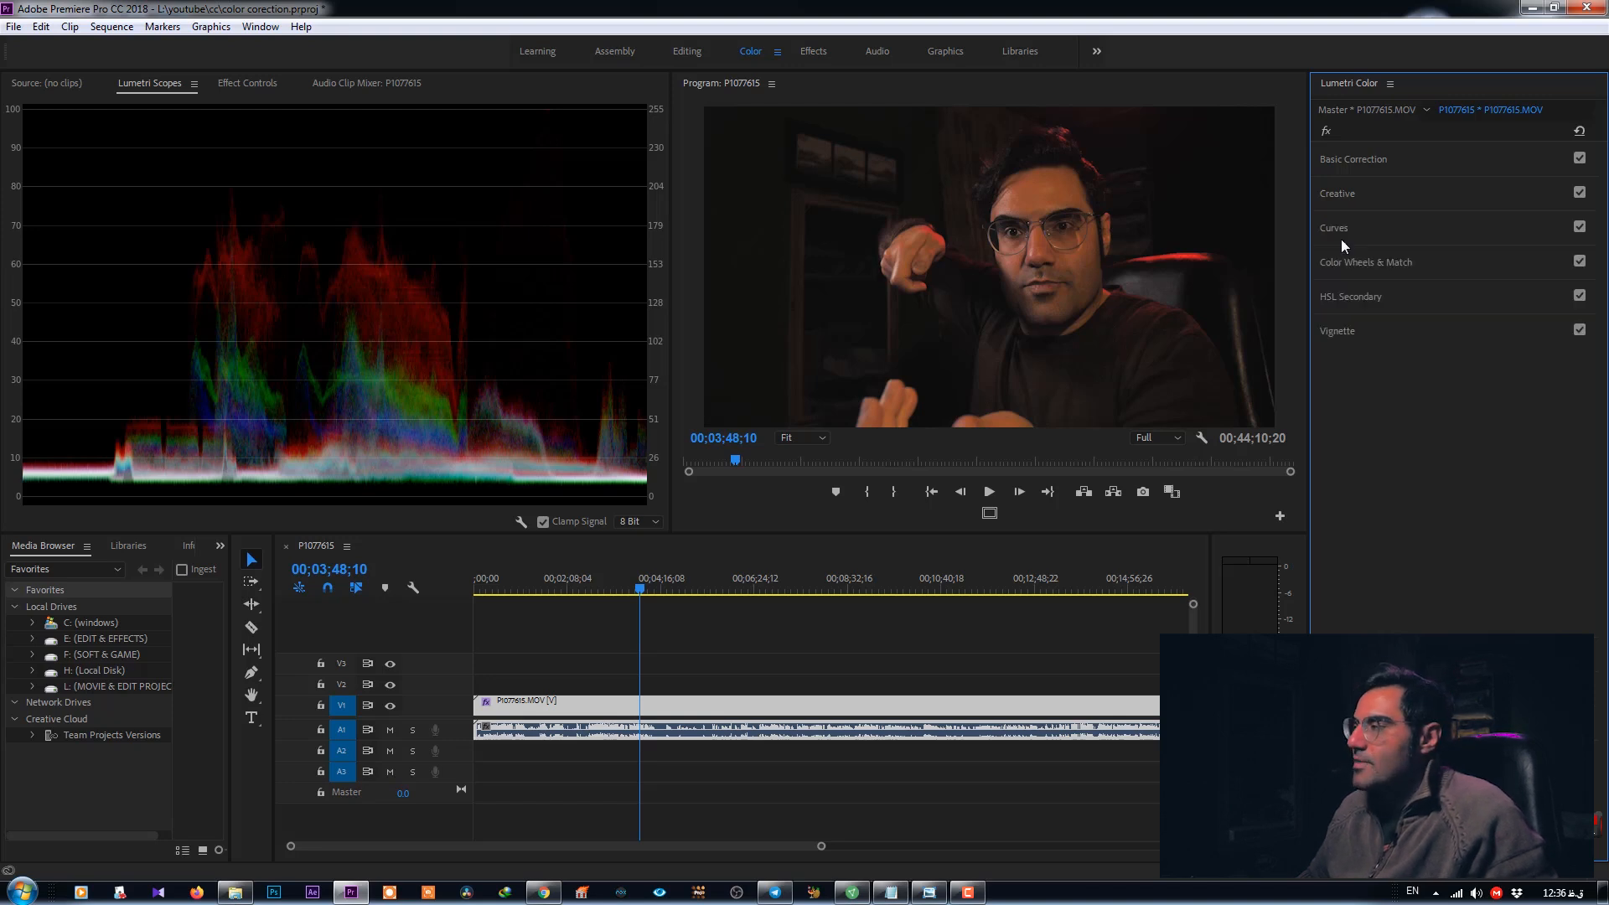
left_click(1341, 228)
left_click(1324, 258)
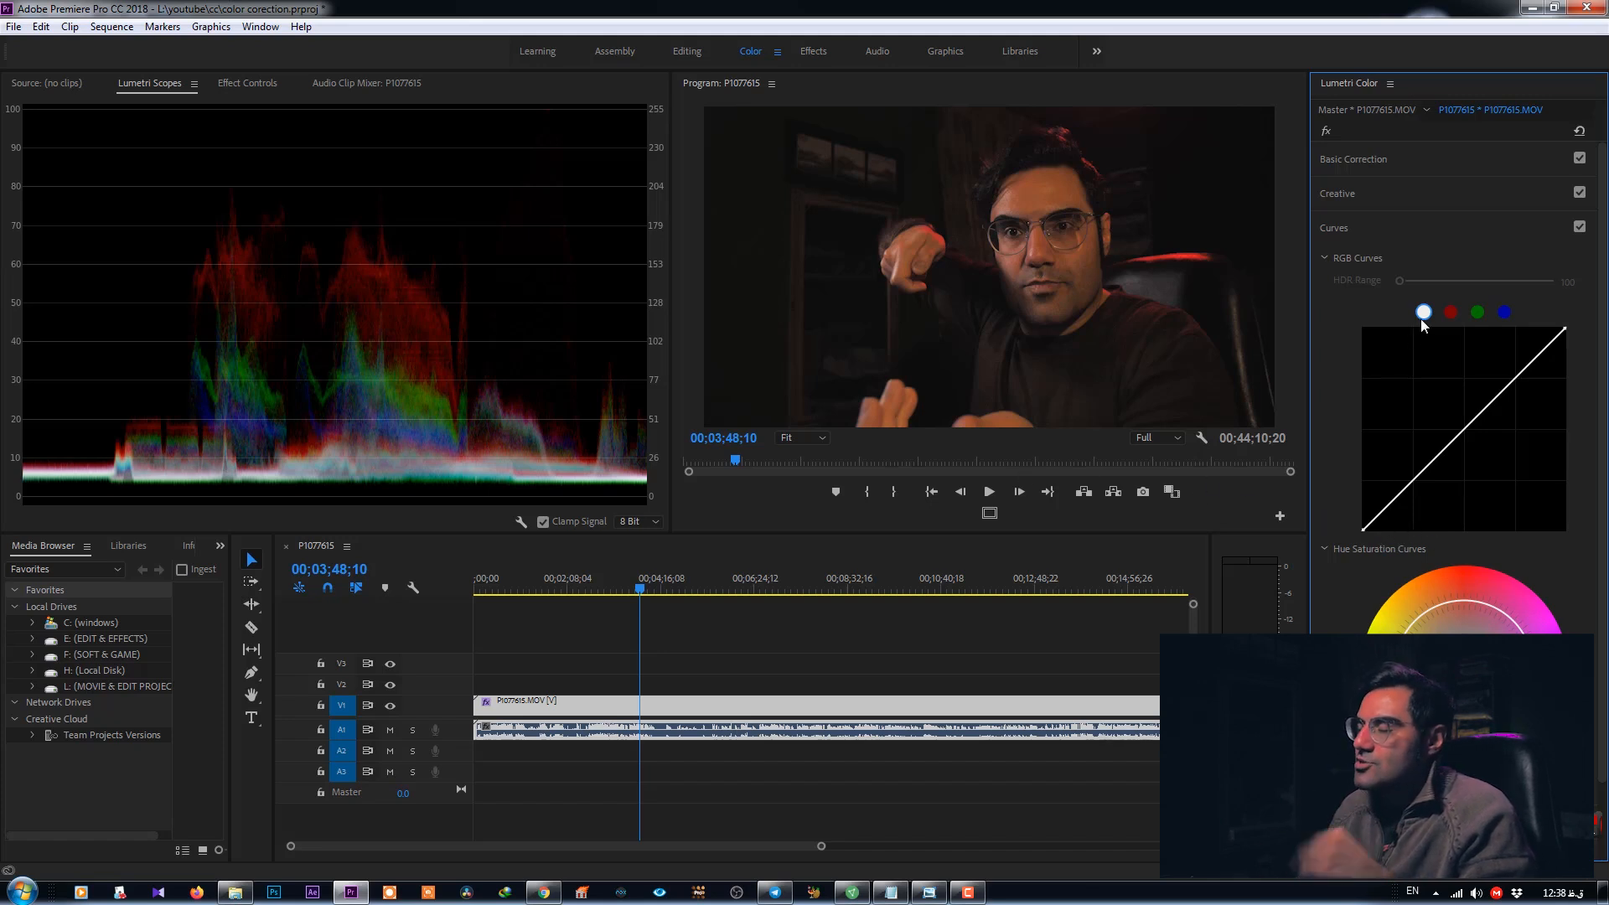
- Add a low point on the white RGB curve and lift a midpoint into a gentle S-curve
left_click(1412, 484)
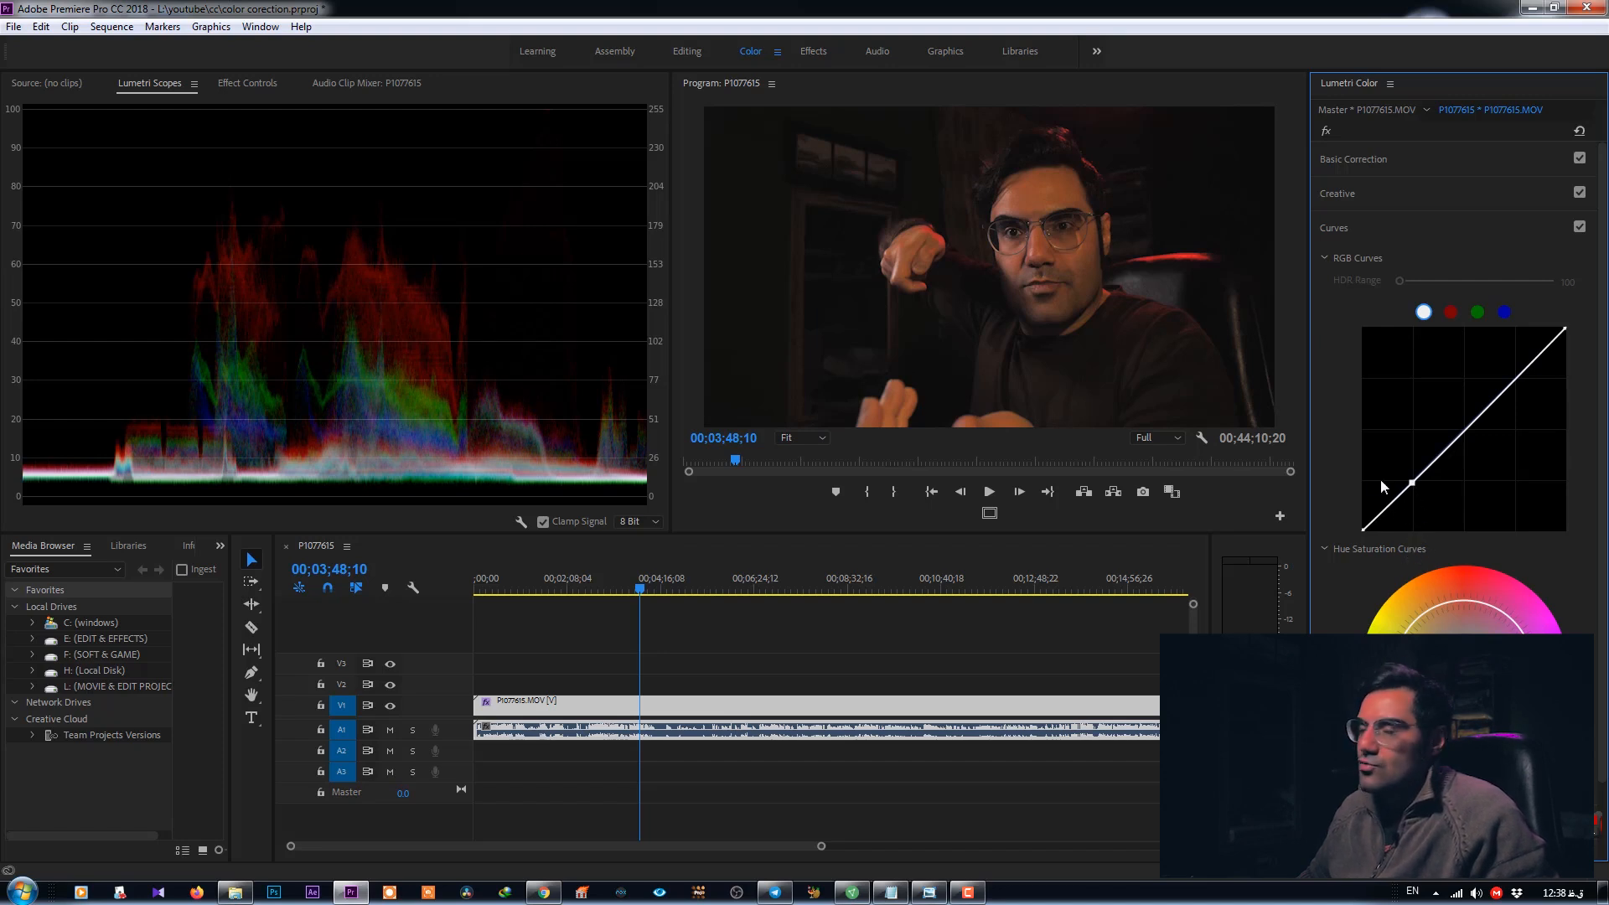
left_click_drag(1413, 486, 1414, 520)
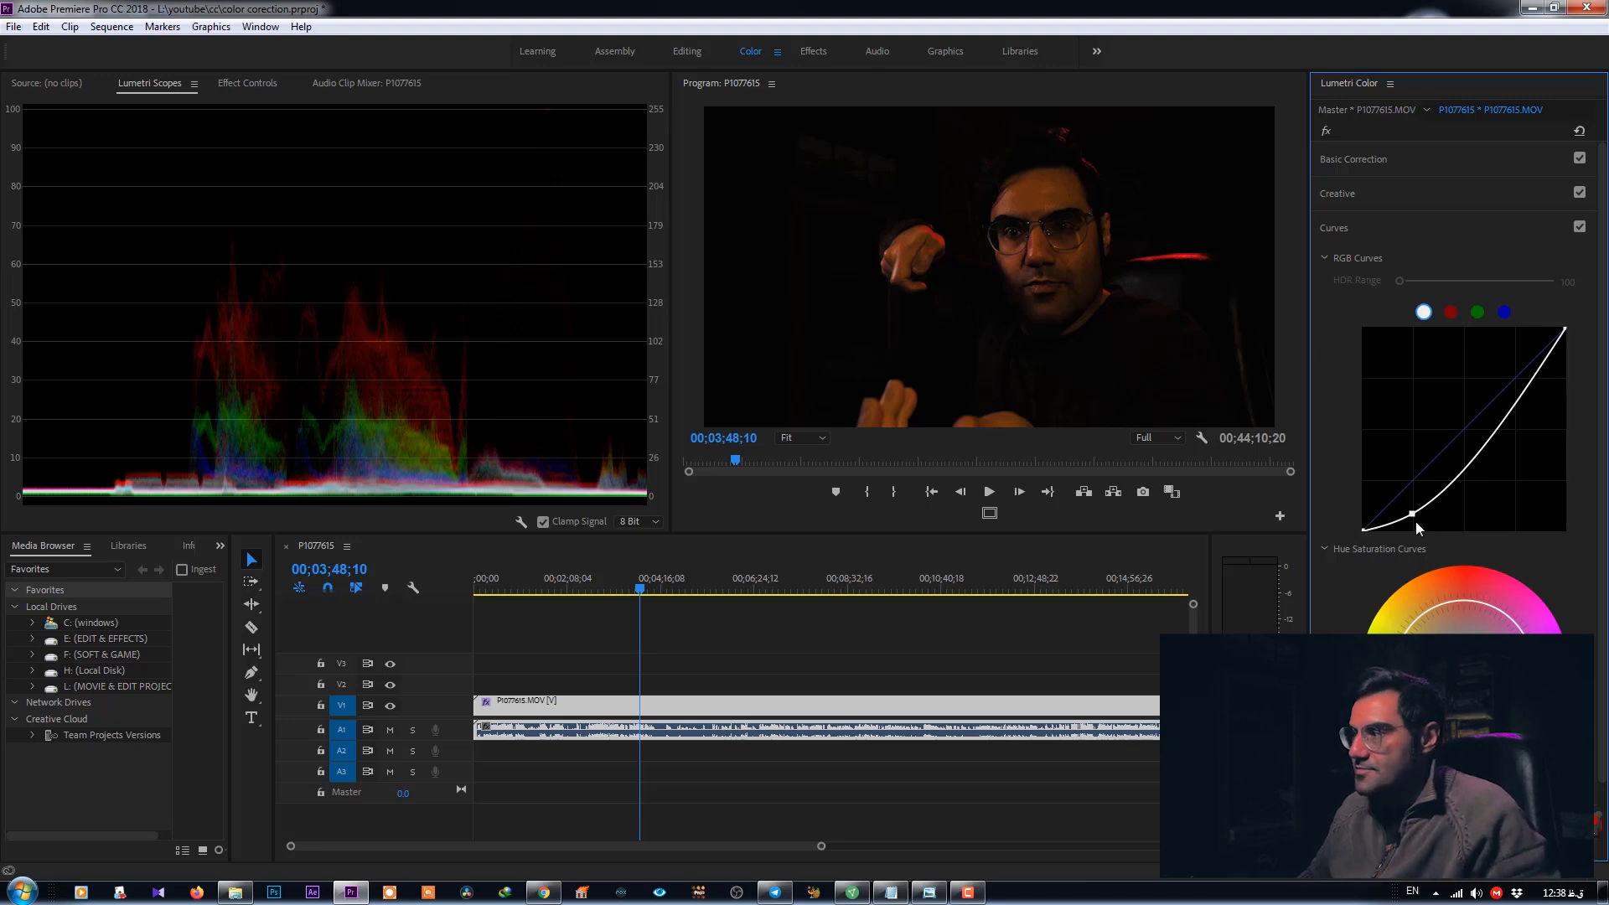
key("ctrl+z")
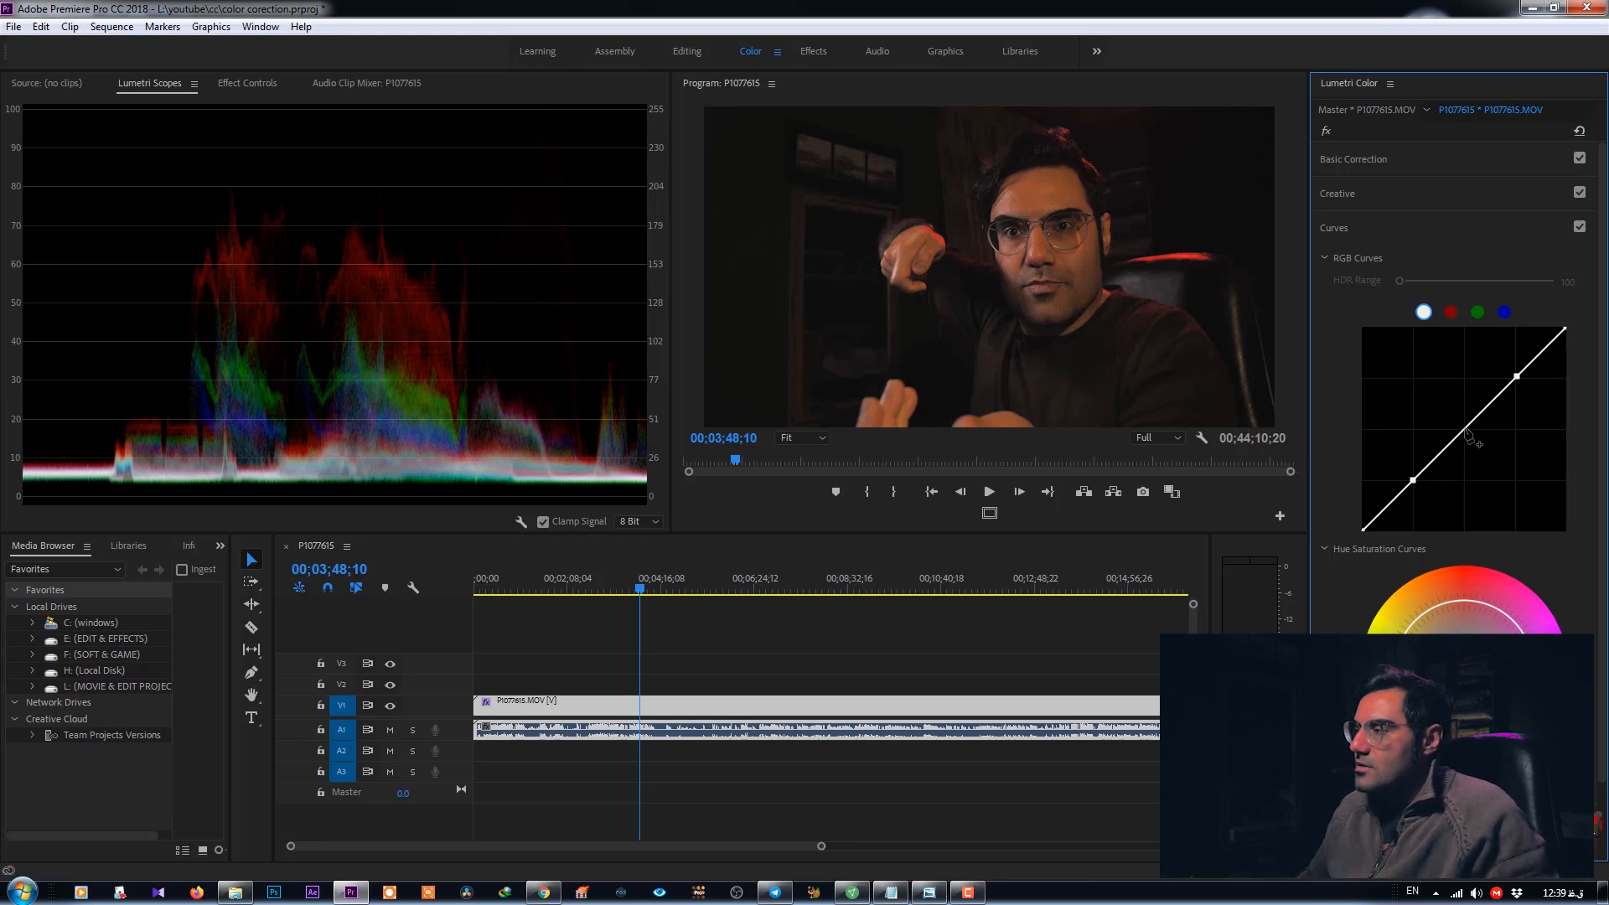
mouse_move(1468, 434)
left_mouse_down()
mouse_move(1476, 450)
mouse_move(1459, 419)
left_mouse_up()
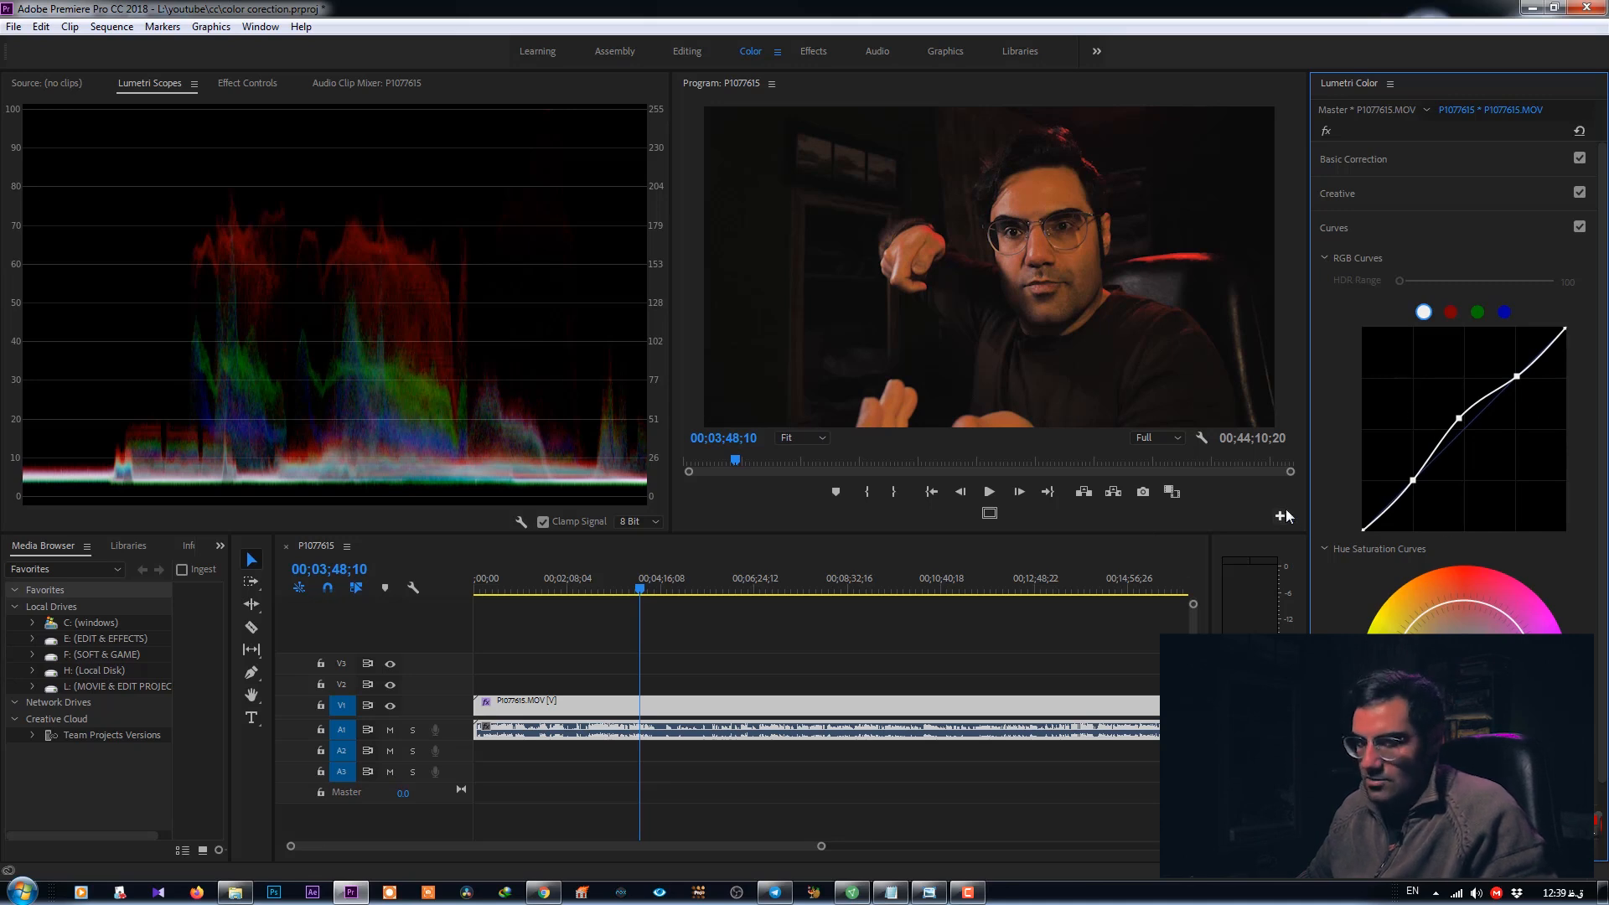
- Switch between the red, green and blue channels of the RGB curves to inspect them
left_click(1450, 311)
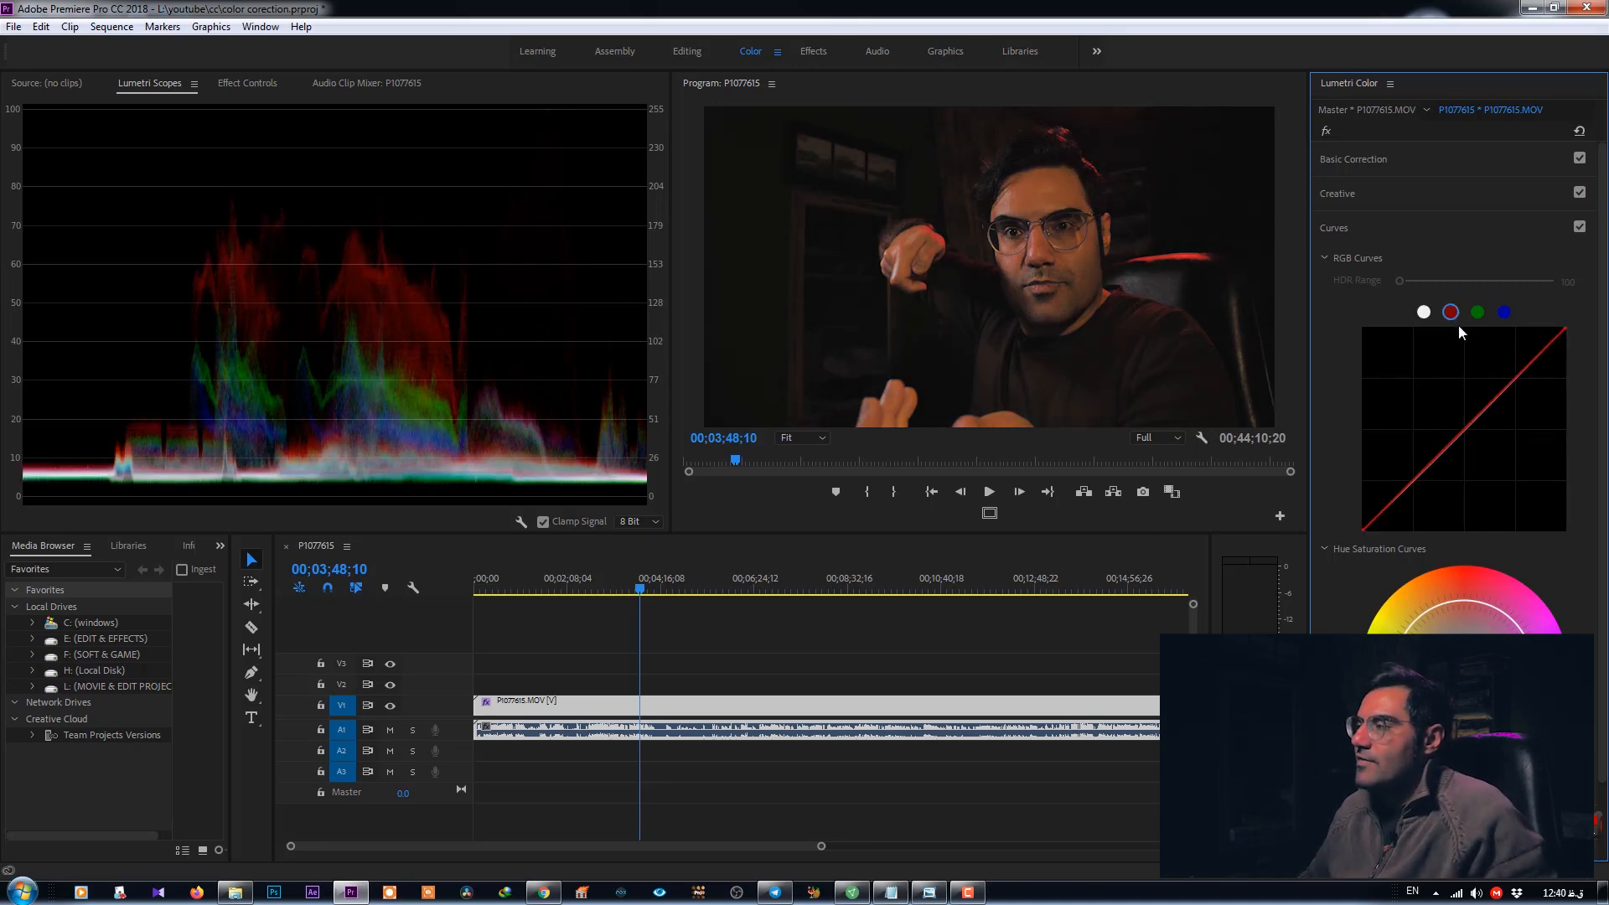
left_click(1477, 311)
left_click(1504, 312)
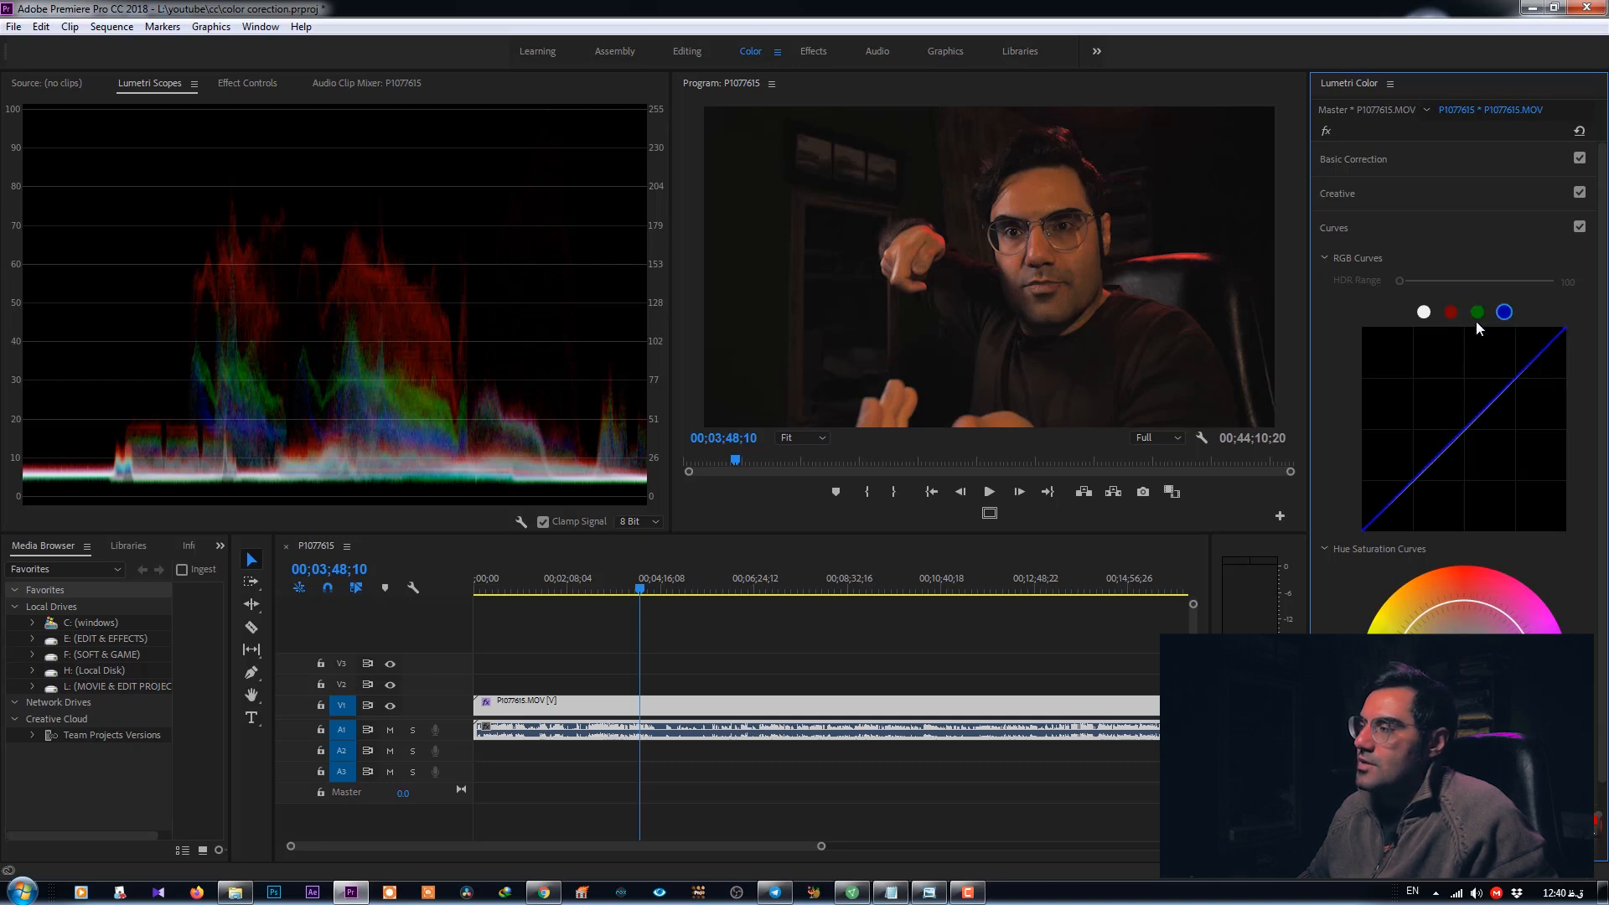
left_click(1450, 314)
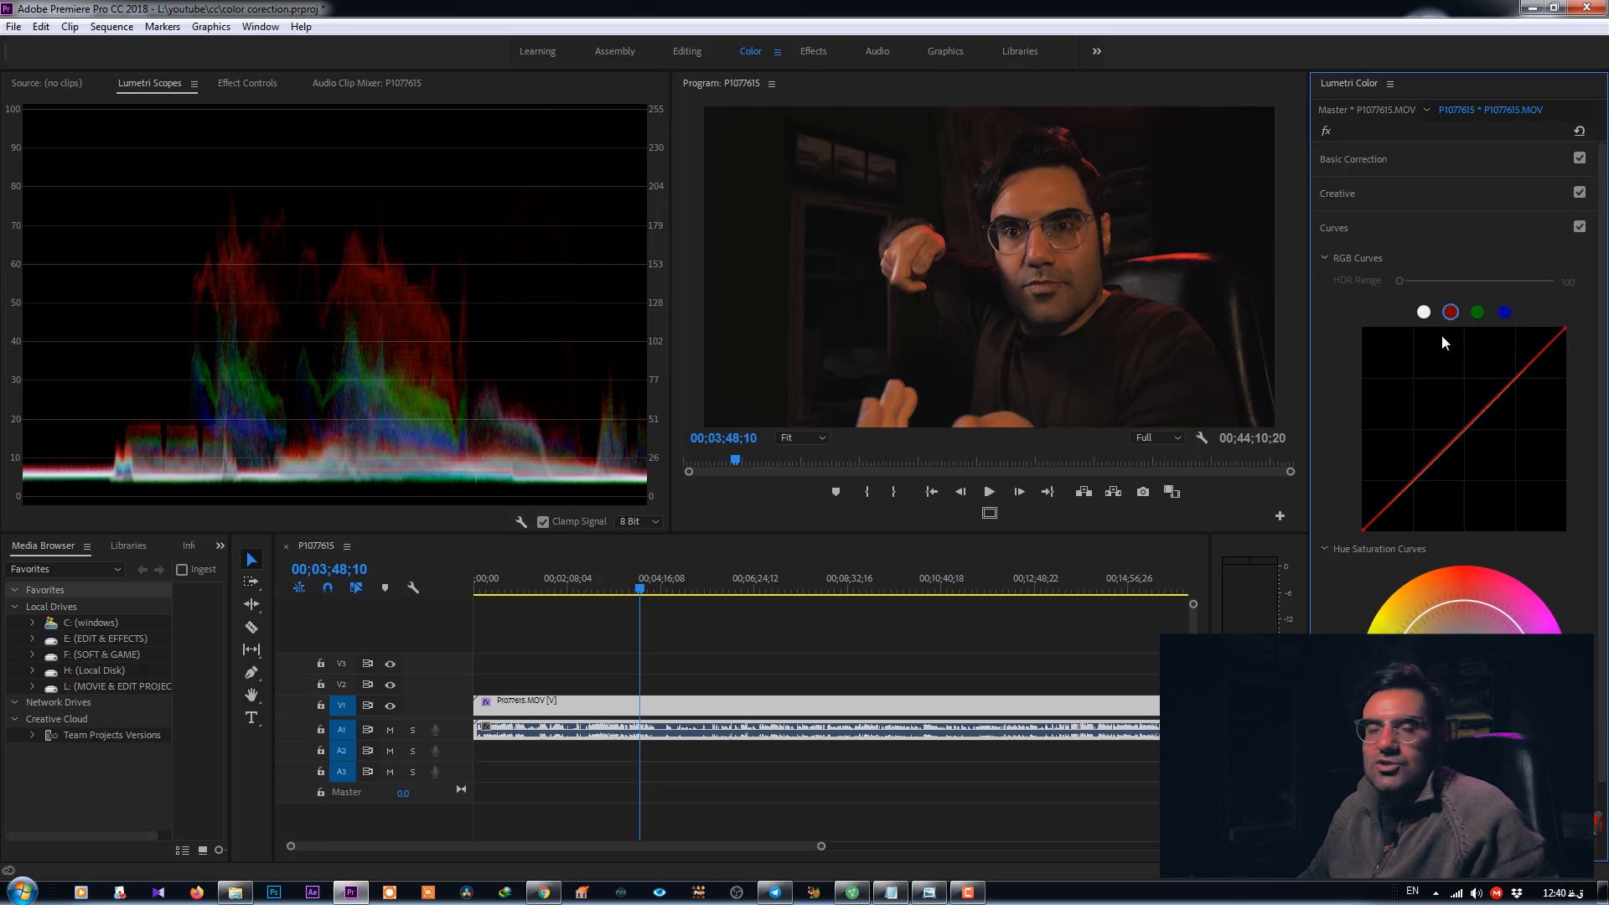
left_click(1477, 312)
left_click(1505, 312)
- Try pulling a point on the Hue Saturation curve outward, then undo it
scroll(1358, 574, "down", 1)
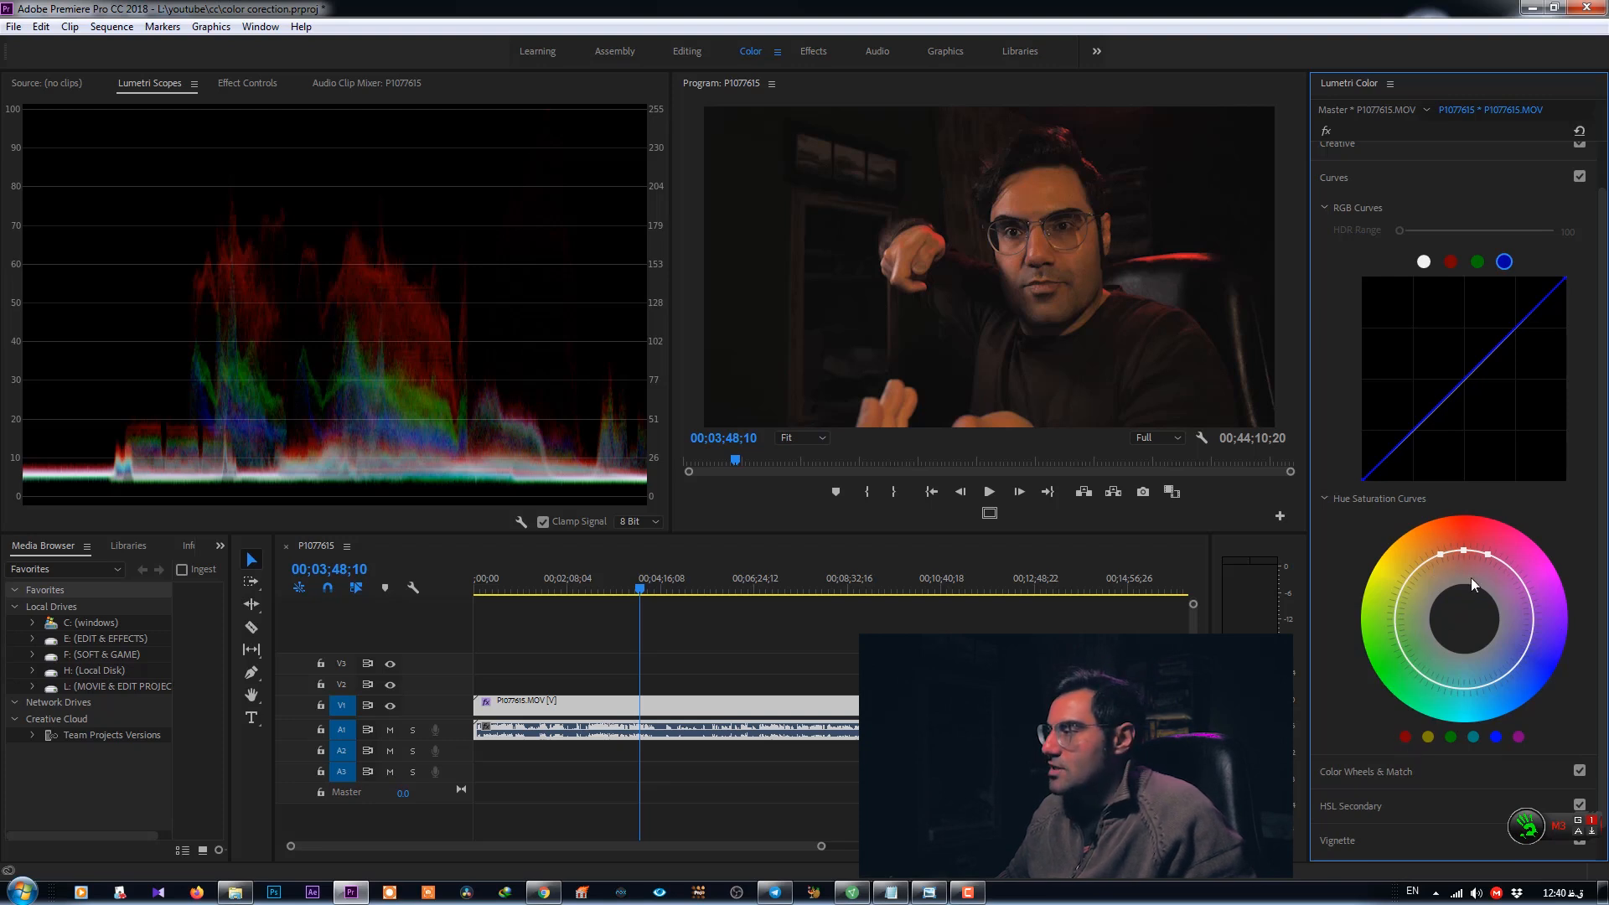
mouse_move(1465, 553)
left_mouse_down()
mouse_move(1466, 590)
mouse_move(1466, 511)
left_mouse_up()
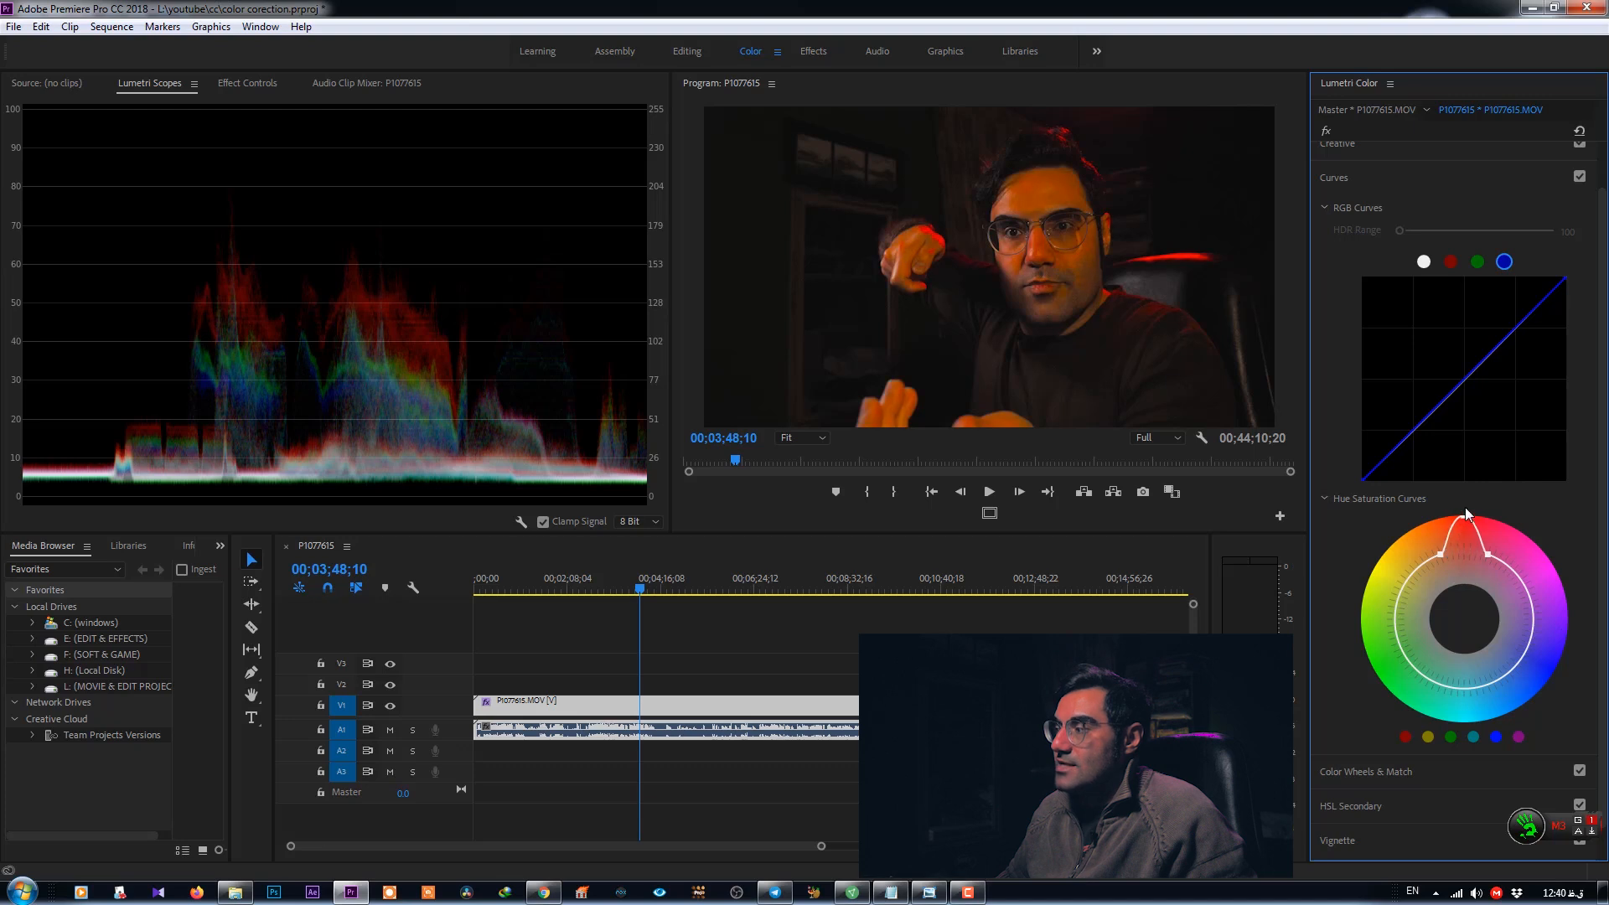
key("ctrl+z")
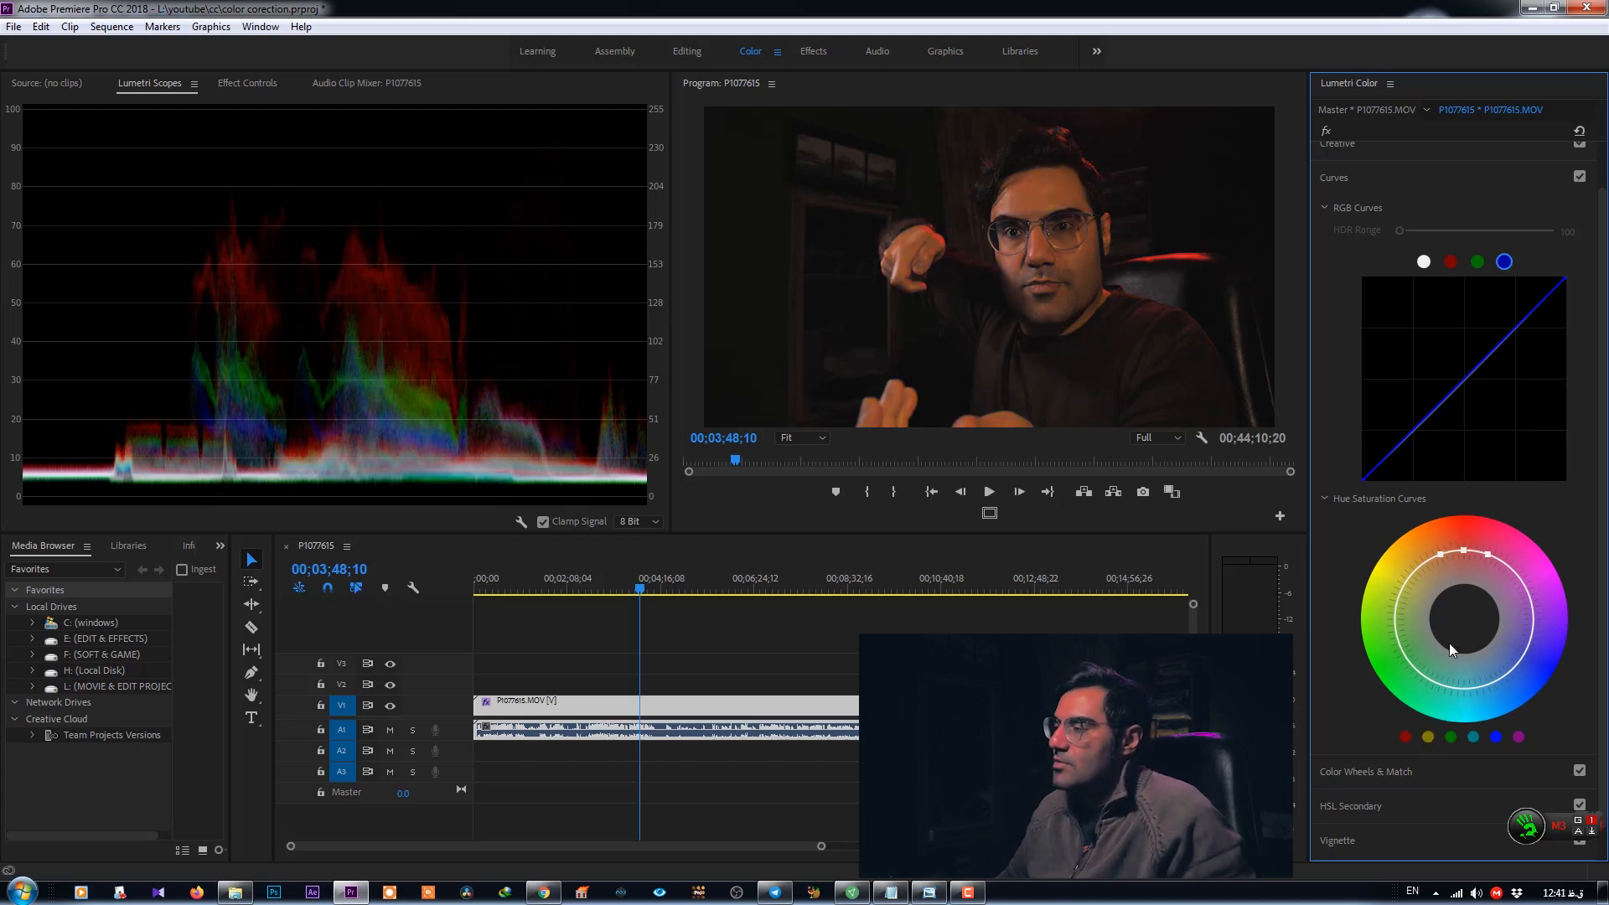
- Expand the Color Wheels & Match section
scroll(1339, 610, "down", 2)
left_click(1380, 738)
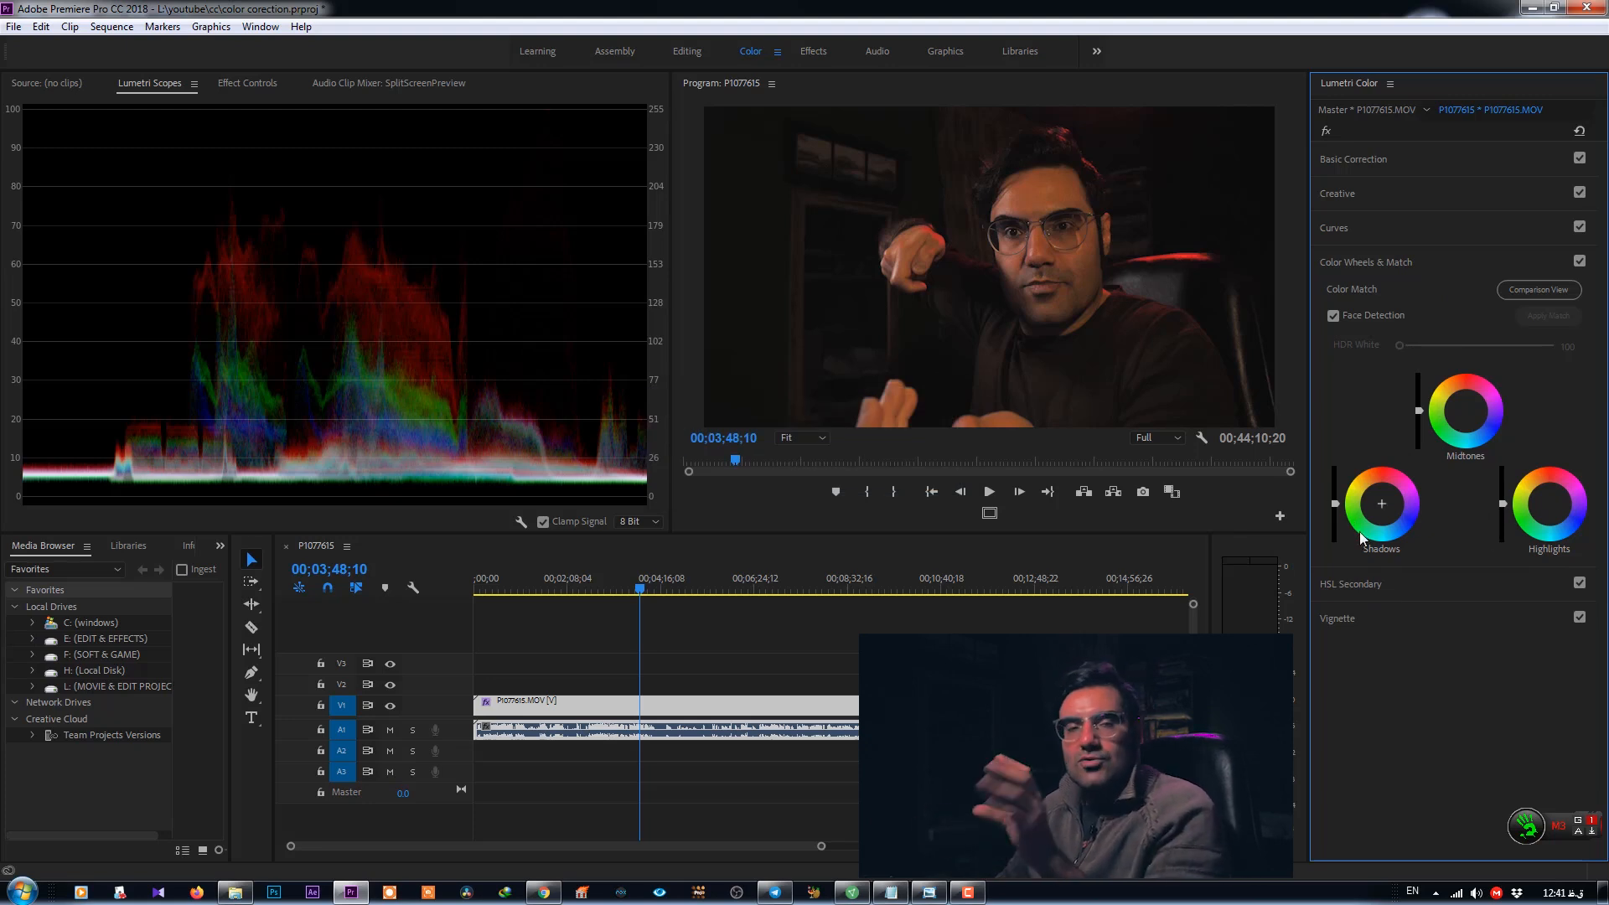
left_click(986, 309)
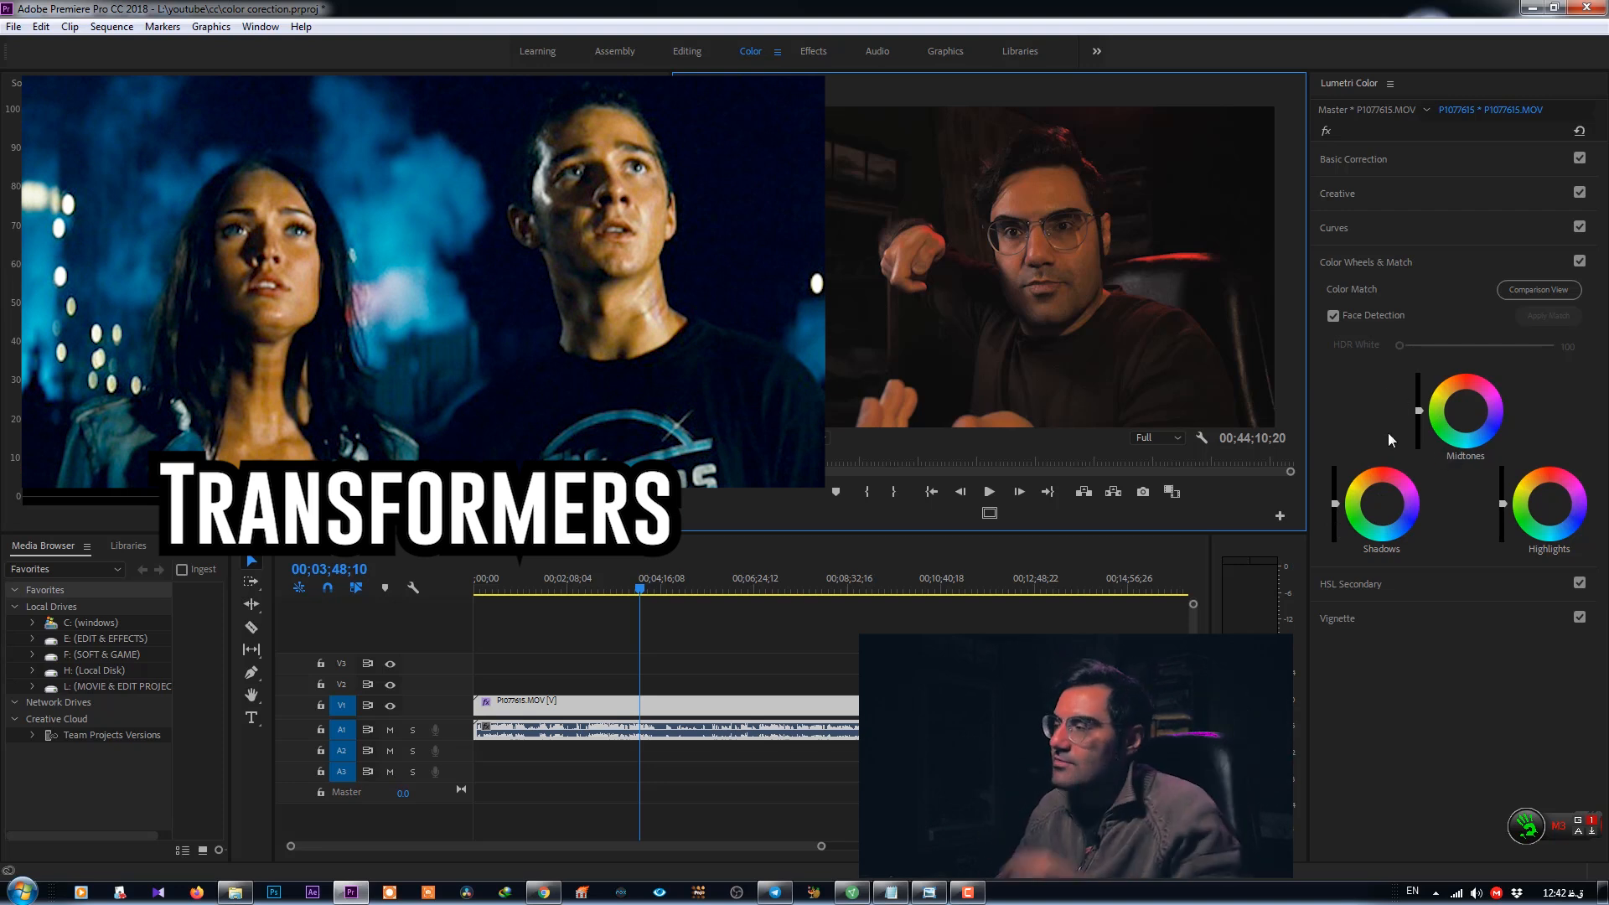
- Push the Shadows wheel toward blue and nudge the Midtones and Highlights wheels slightly off center
left_click_drag(1381, 520, 1374, 492)
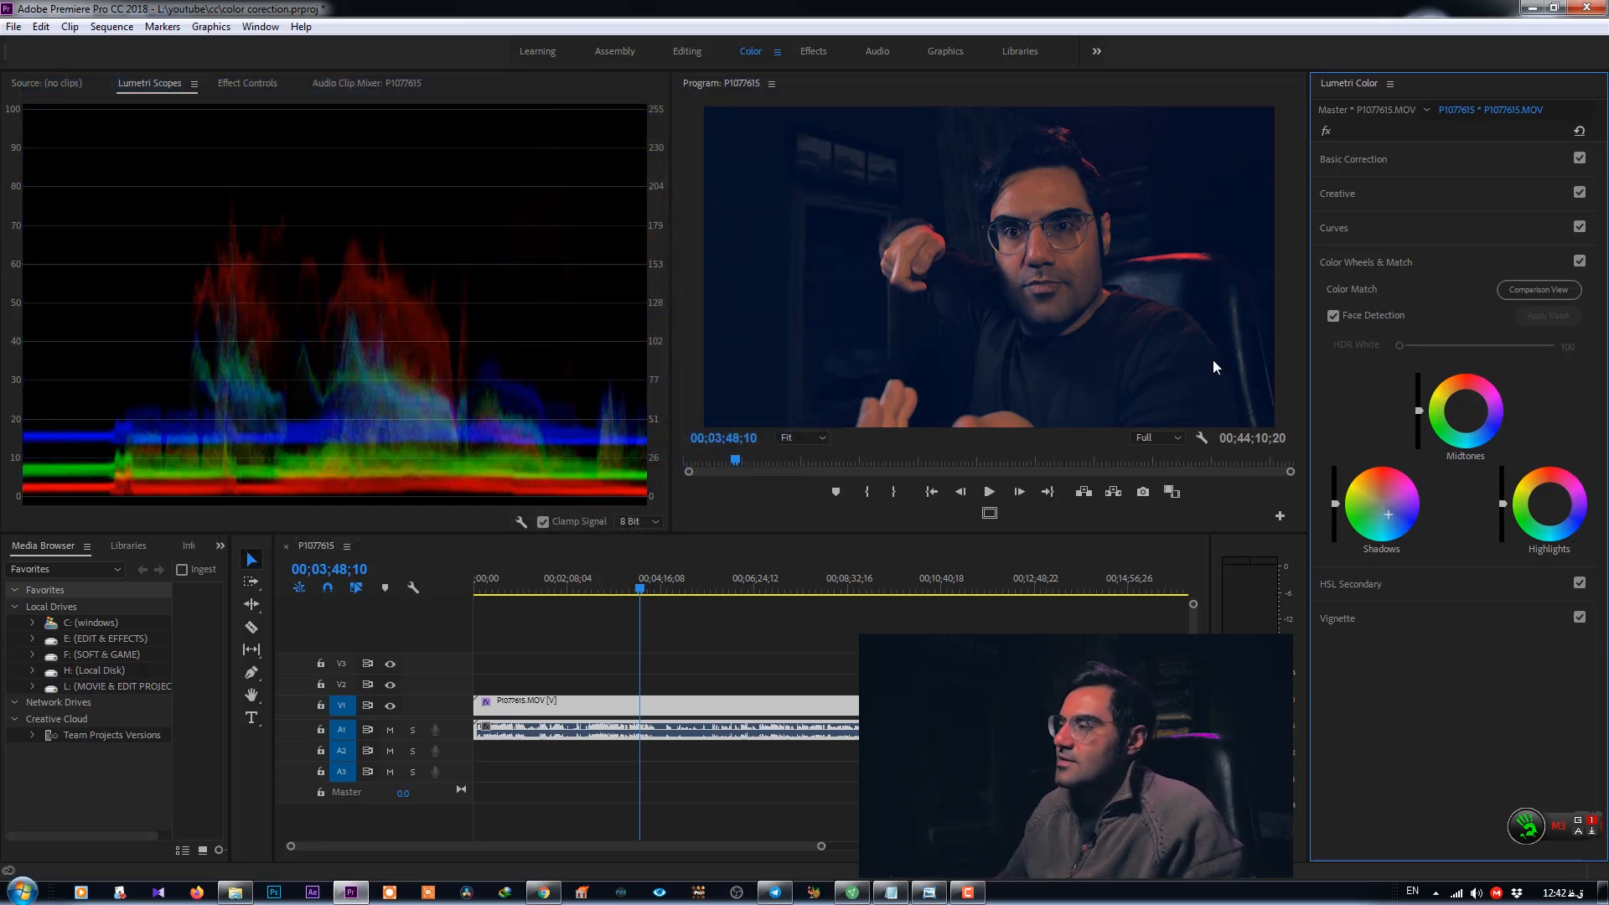
left_click_drag(1466, 411, 1456, 400)
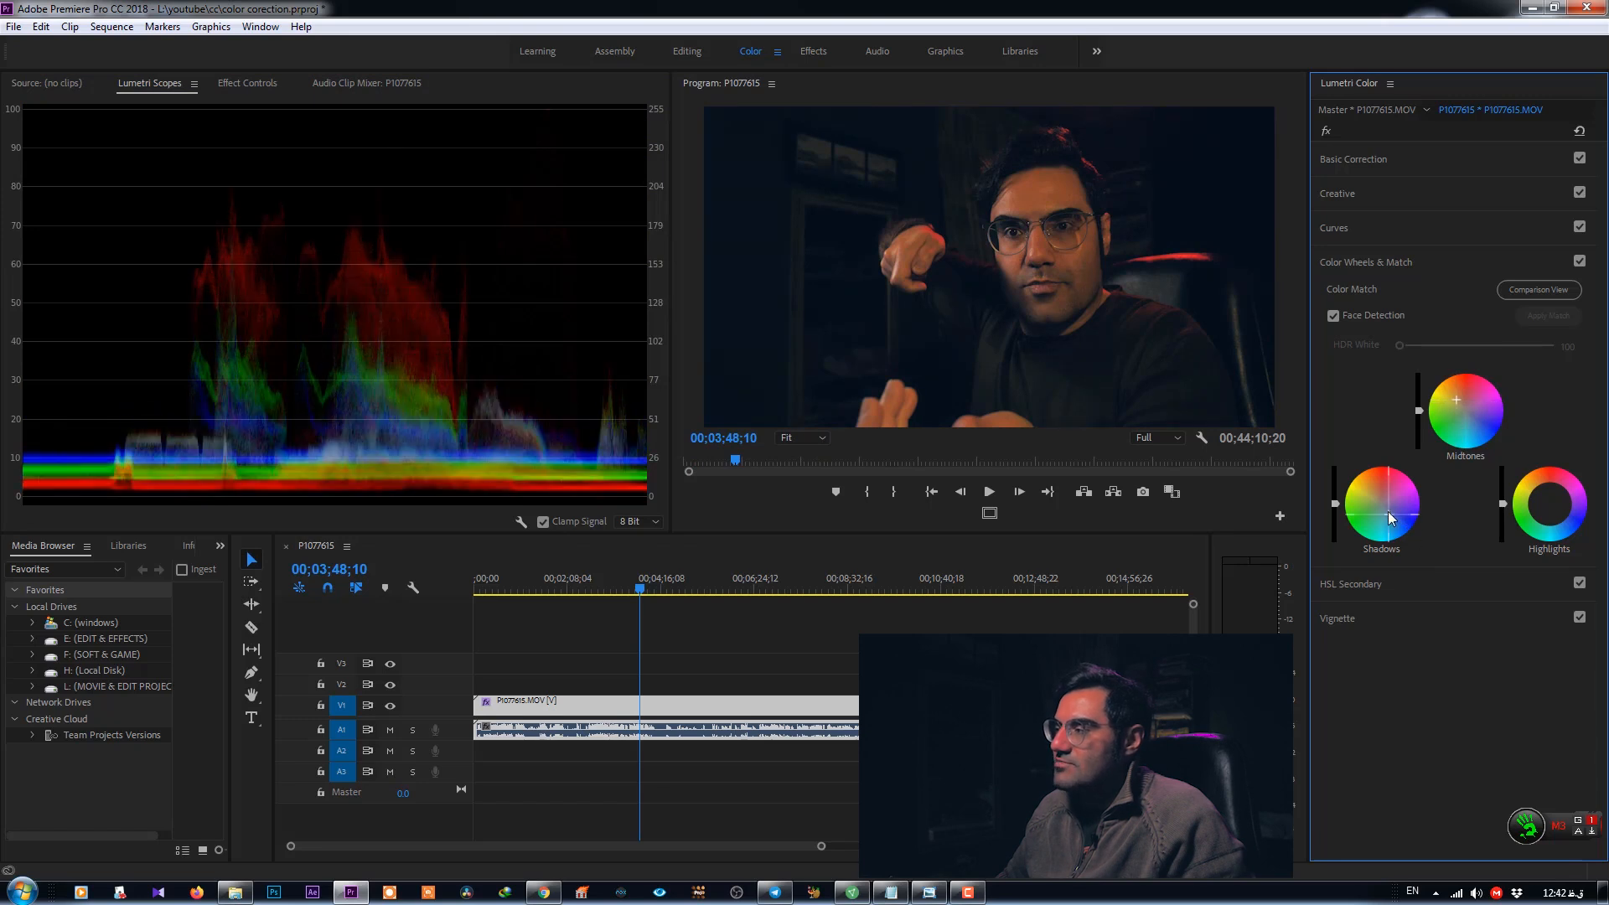
left_click_drag(1381, 511, 1395, 526)
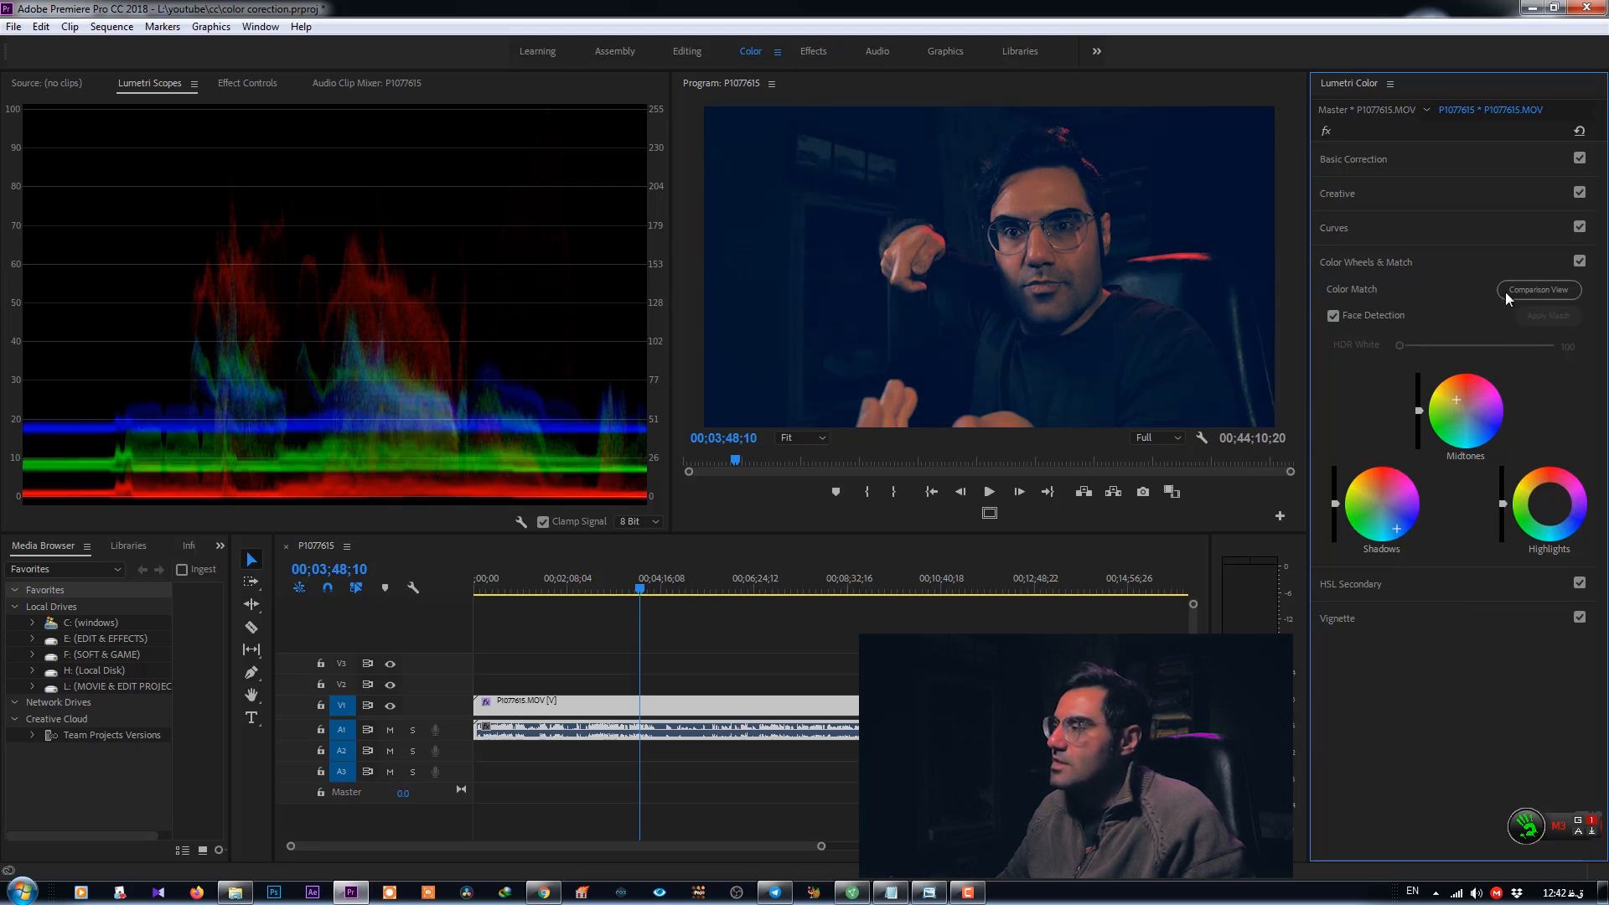
left_click_drag(1457, 397, 1450, 393)
left_click_drag(1551, 504, 1543, 495)
left_click_drag(1396, 528, 1397, 529)
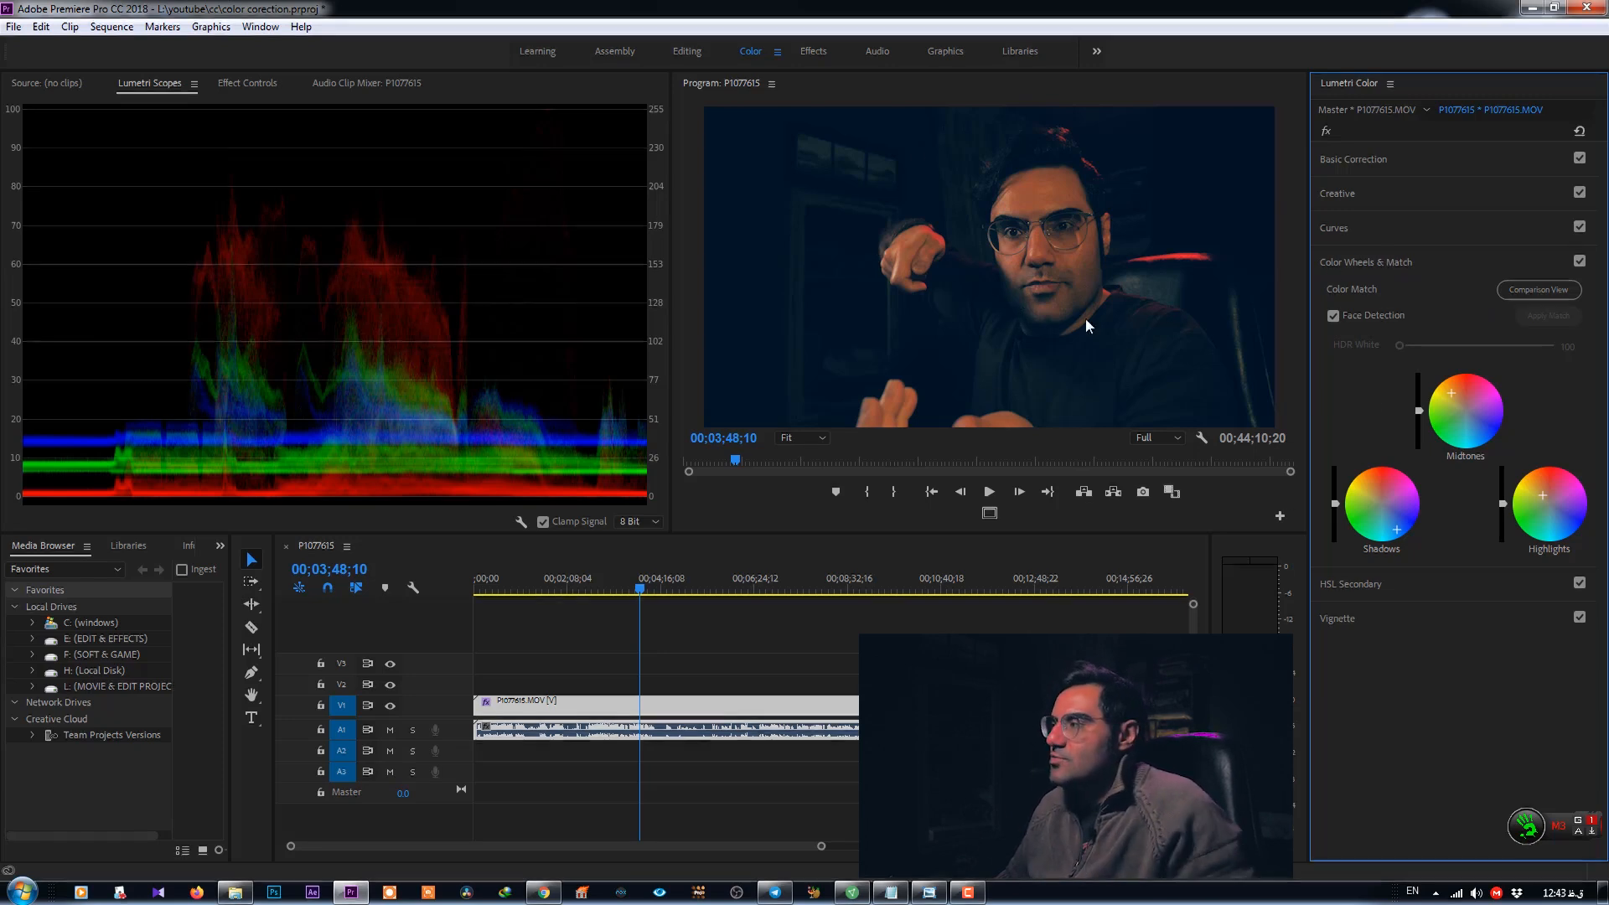
- Expand Basic Correction and raise Exposure to about 0.6, Highlights to 33.0 and Shadows to 14.6
left_click(1365, 161)
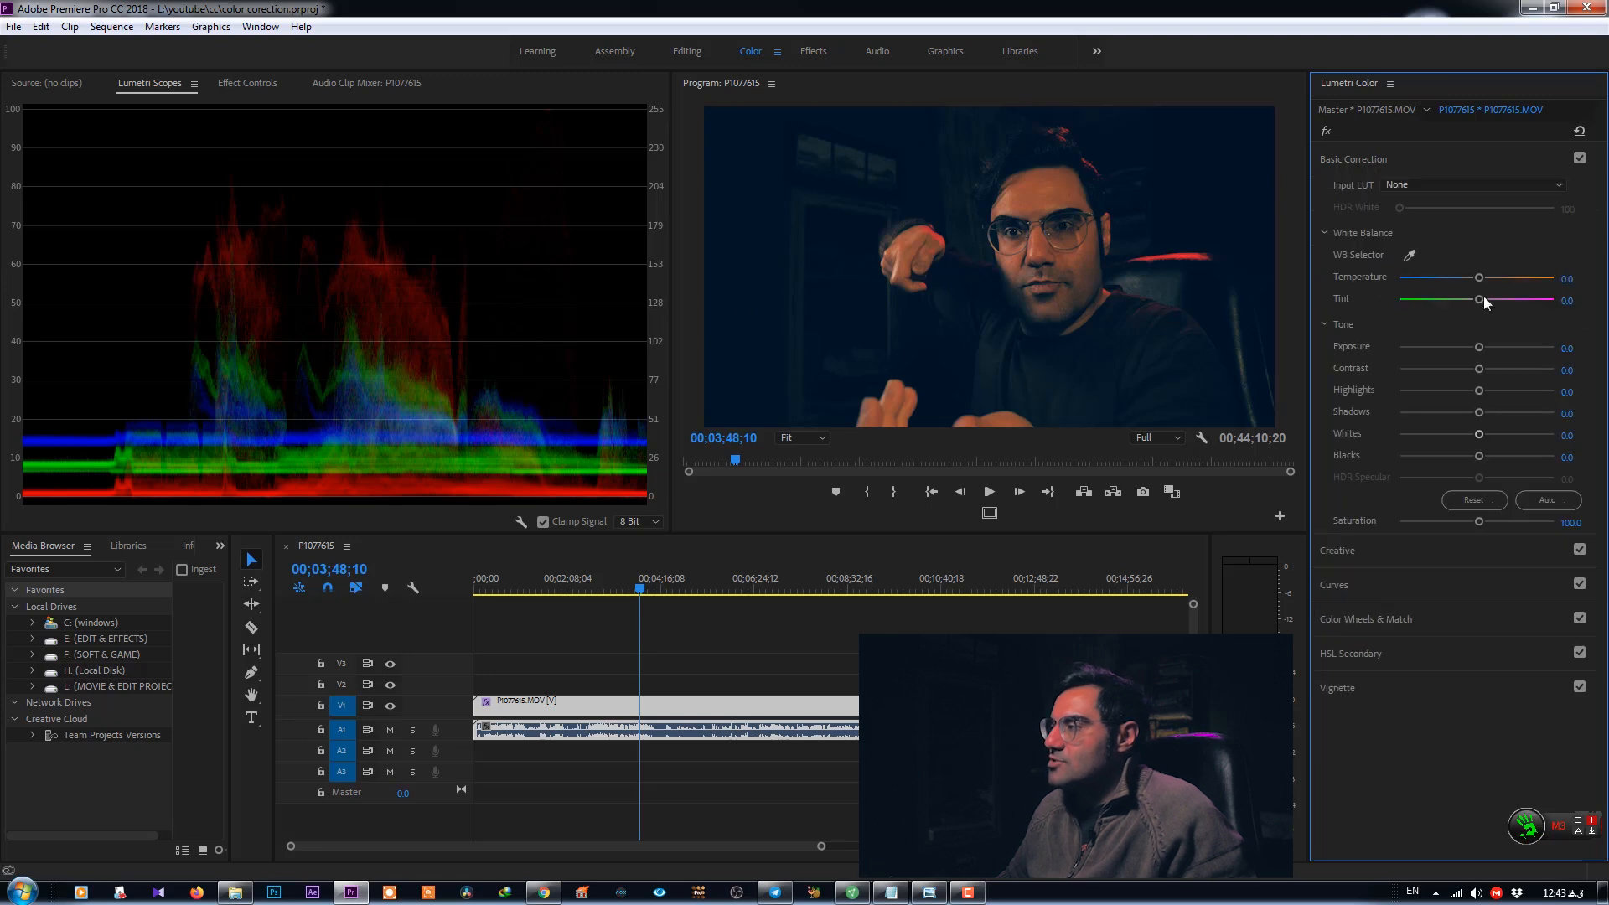
left_click_drag(1479, 347, 1486, 350)
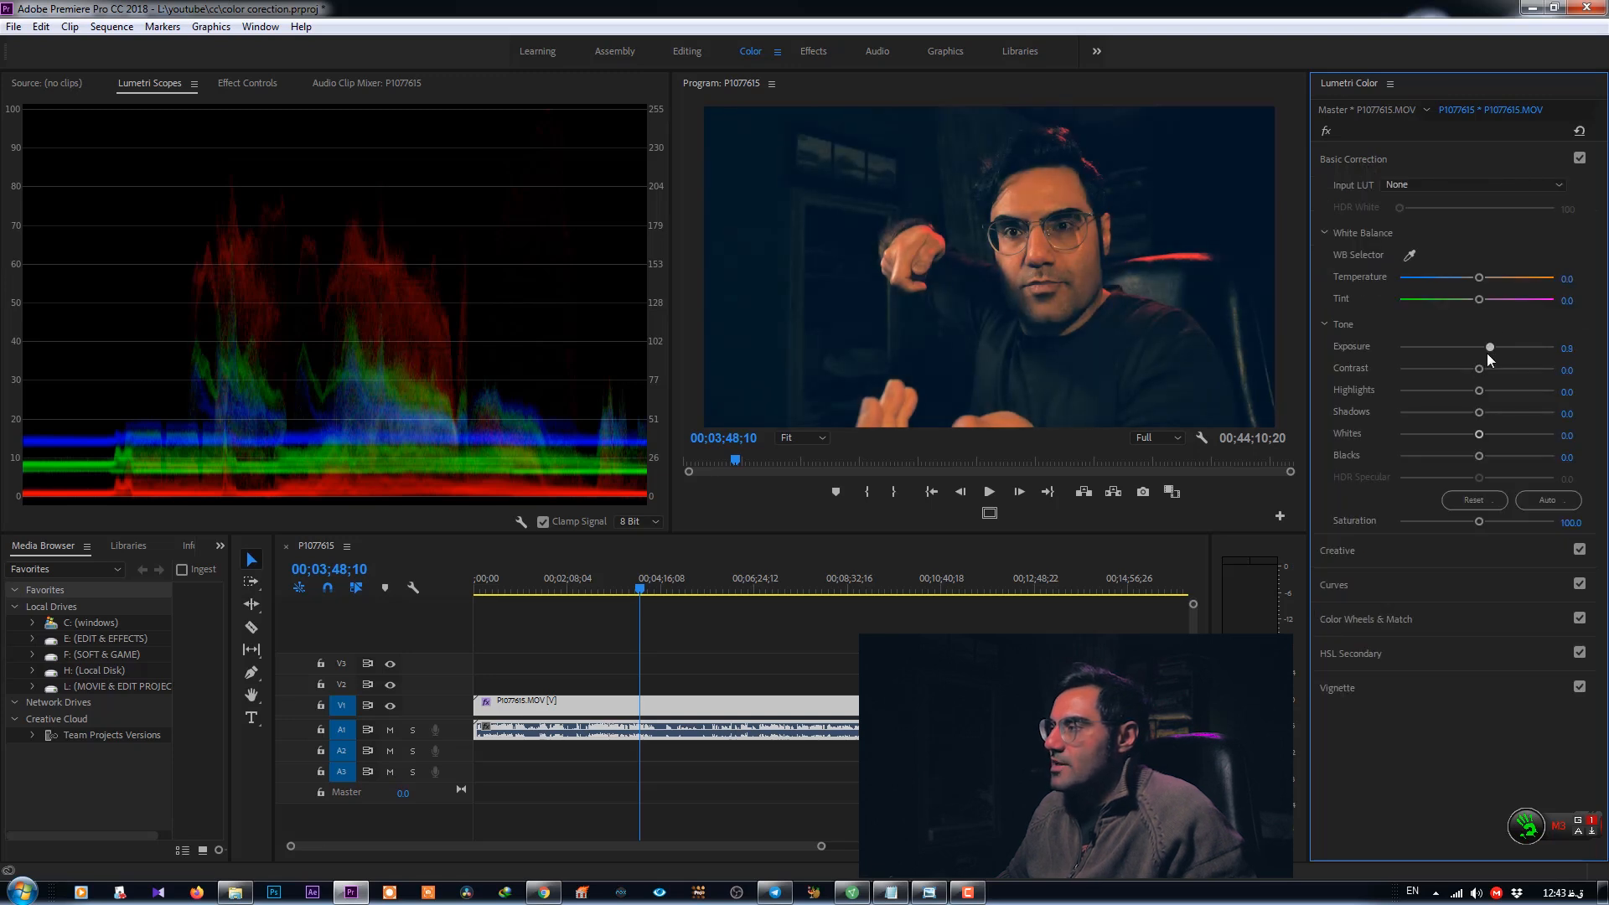
mouse_move(1497, 394)
left_mouse_down()
mouse_move(1515, 395)
mouse_move(1502, 396)
left_mouse_up()
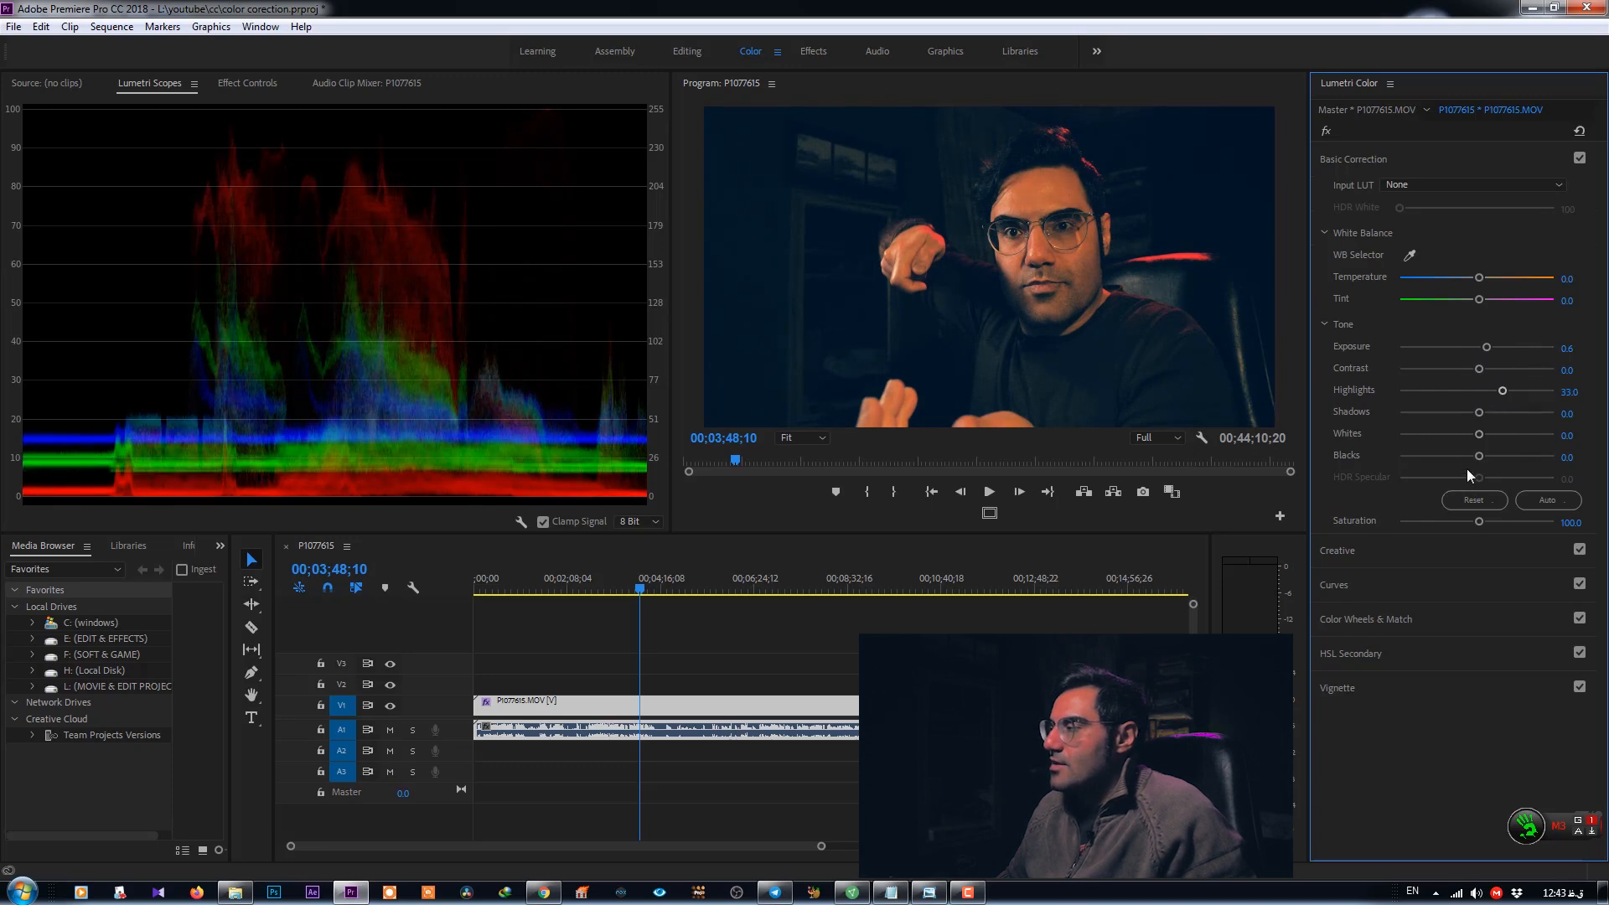
mouse_move(1479, 413)
left_mouse_down()
mouse_move(1456, 414)
mouse_move(1489, 415)
left_mouse_up()
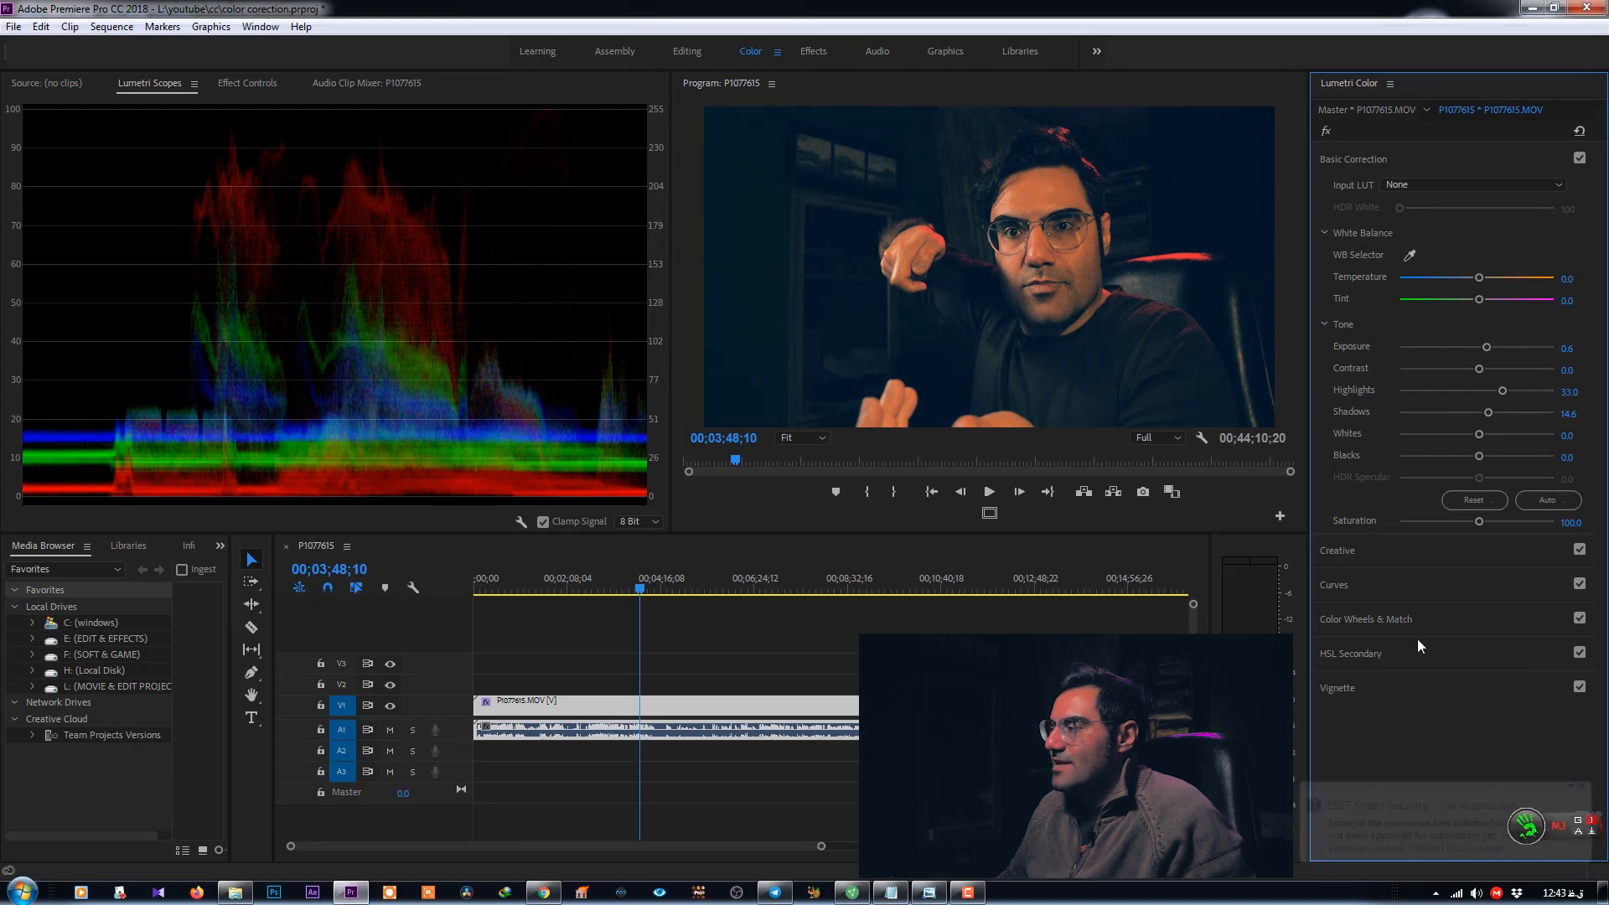
- Reopen Color Wheels & Match and readjust the Highlights, Midtones and Shadows wheels slightly
left_click(1366, 629)
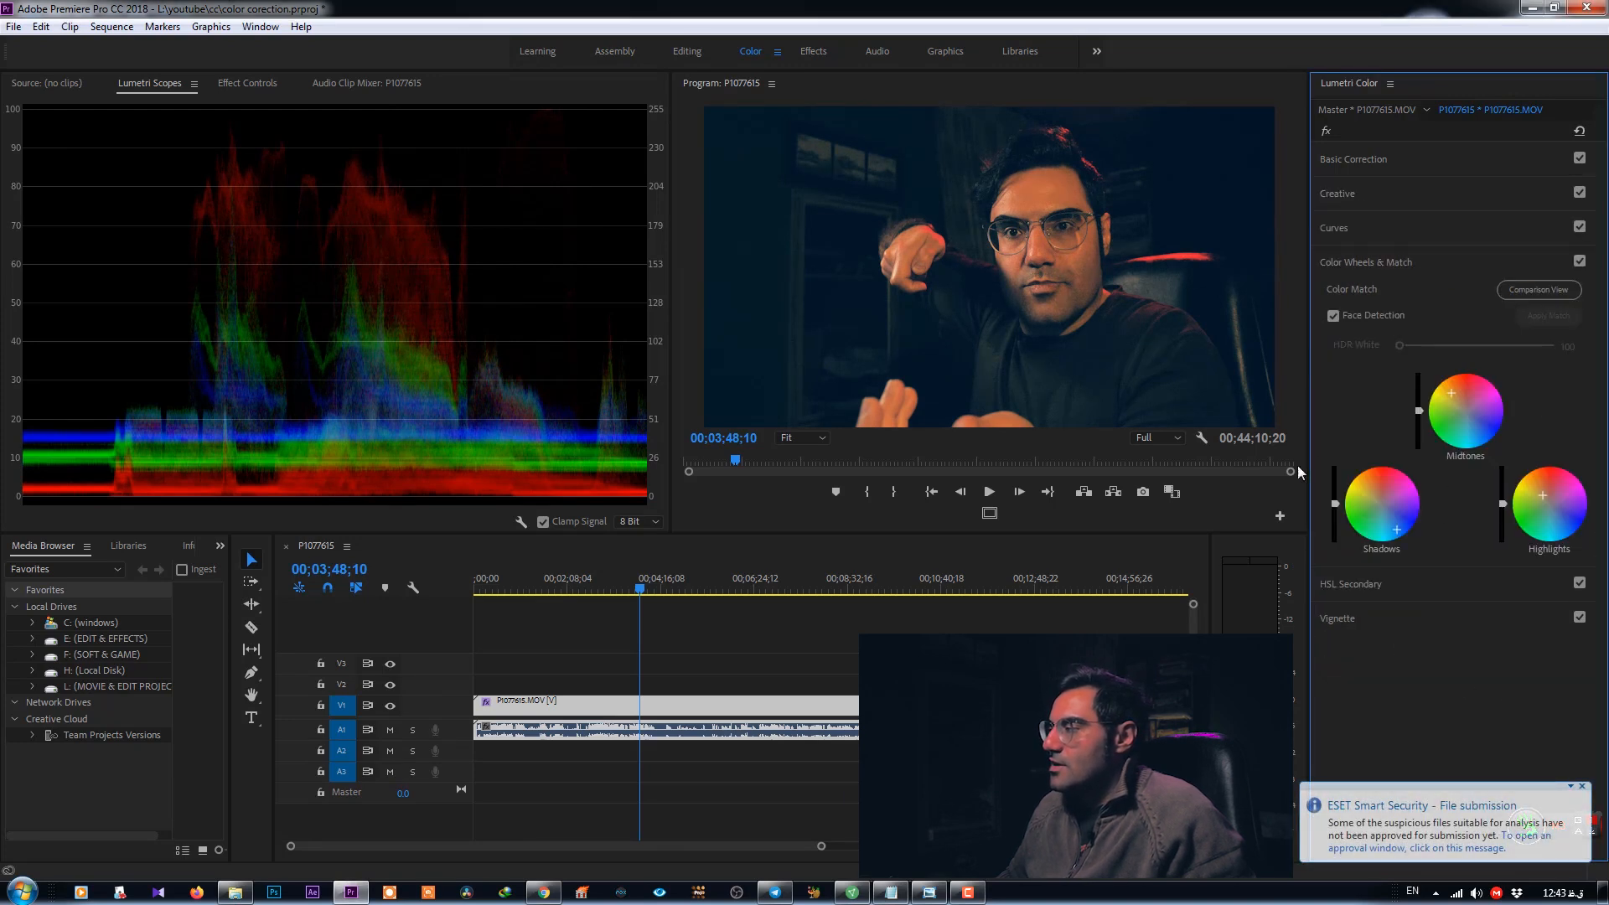
left_click_drag(1542, 489, 1538, 486)
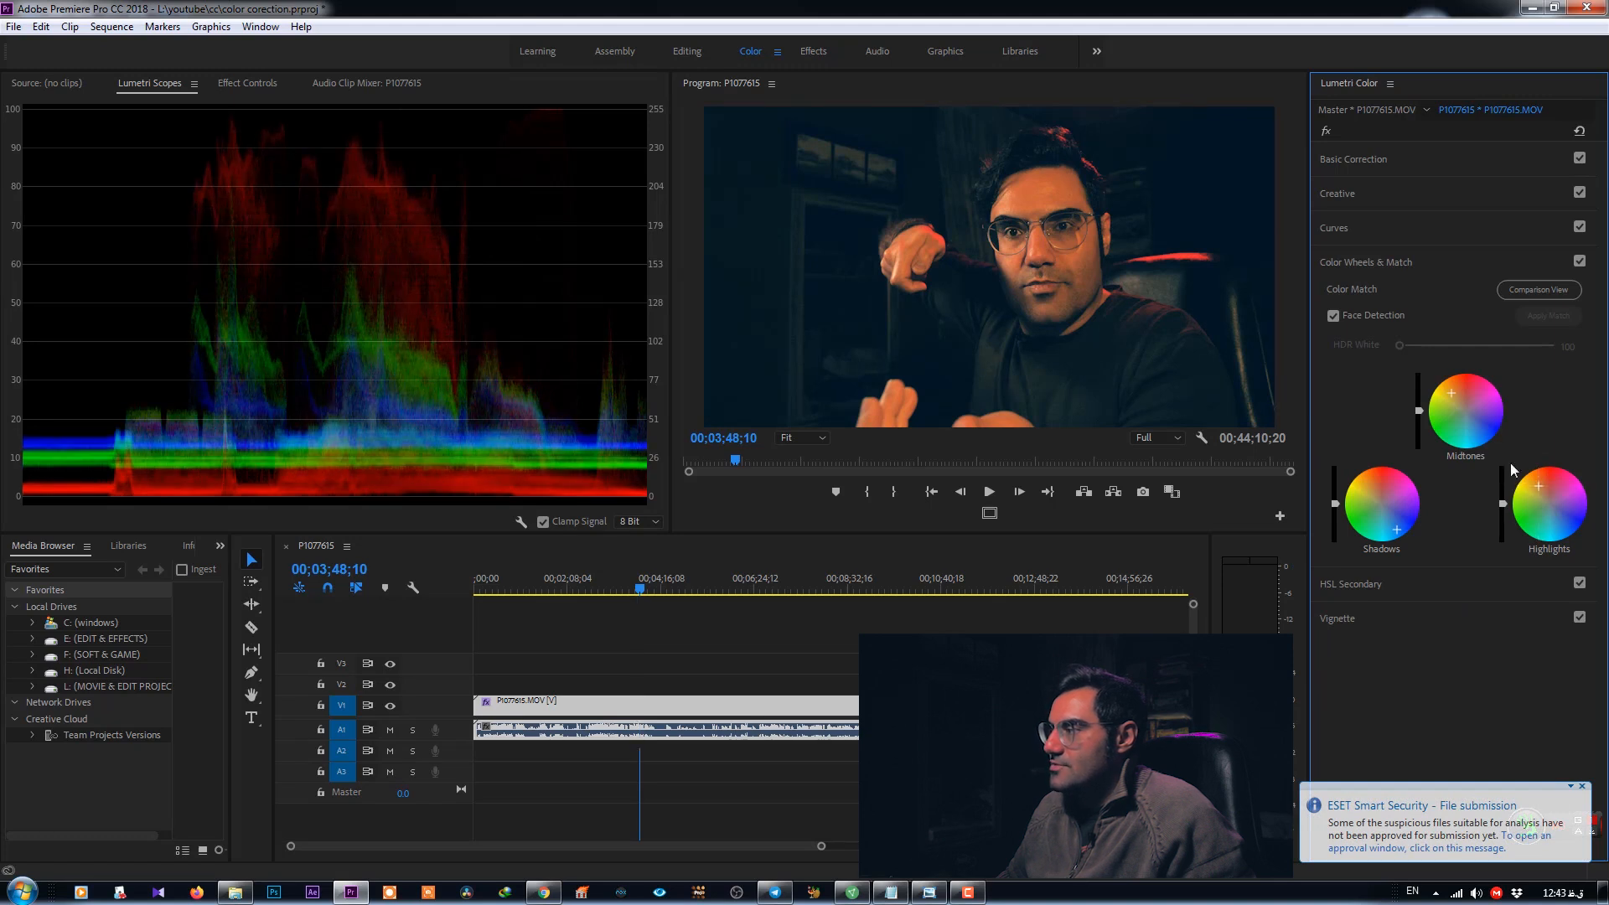
left_click_drag(1450, 391, 1454, 393)
left_click_drag(1397, 530, 1403, 531)
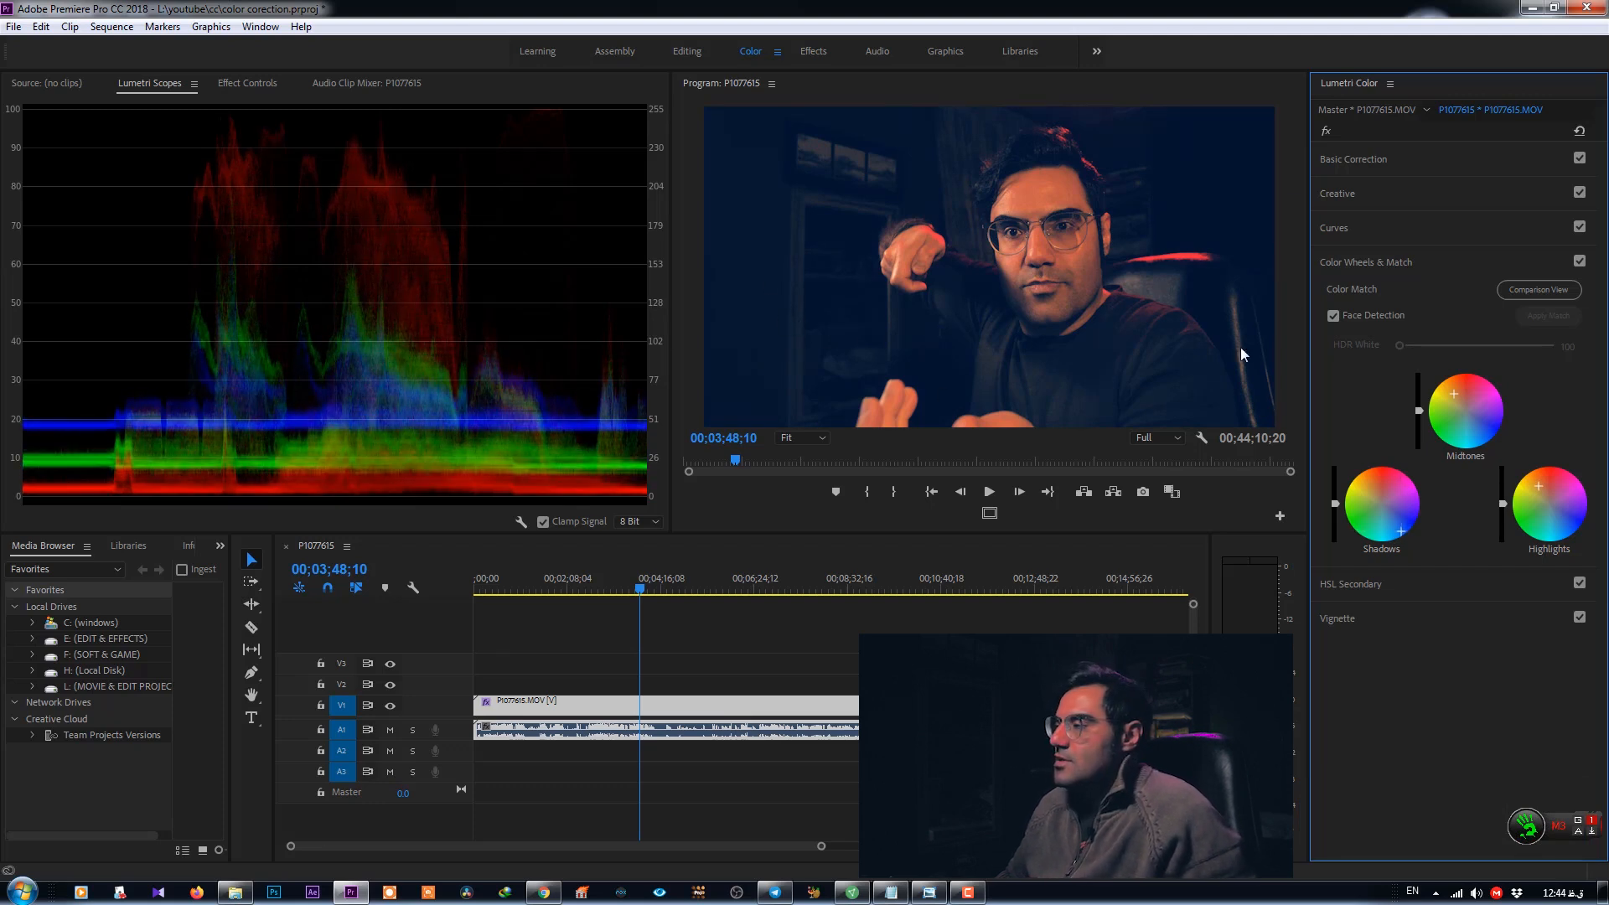
- Collapse the color wheels, open HSL Secondary and disable the saturation and lightness key ranges
left_click(1361, 269)
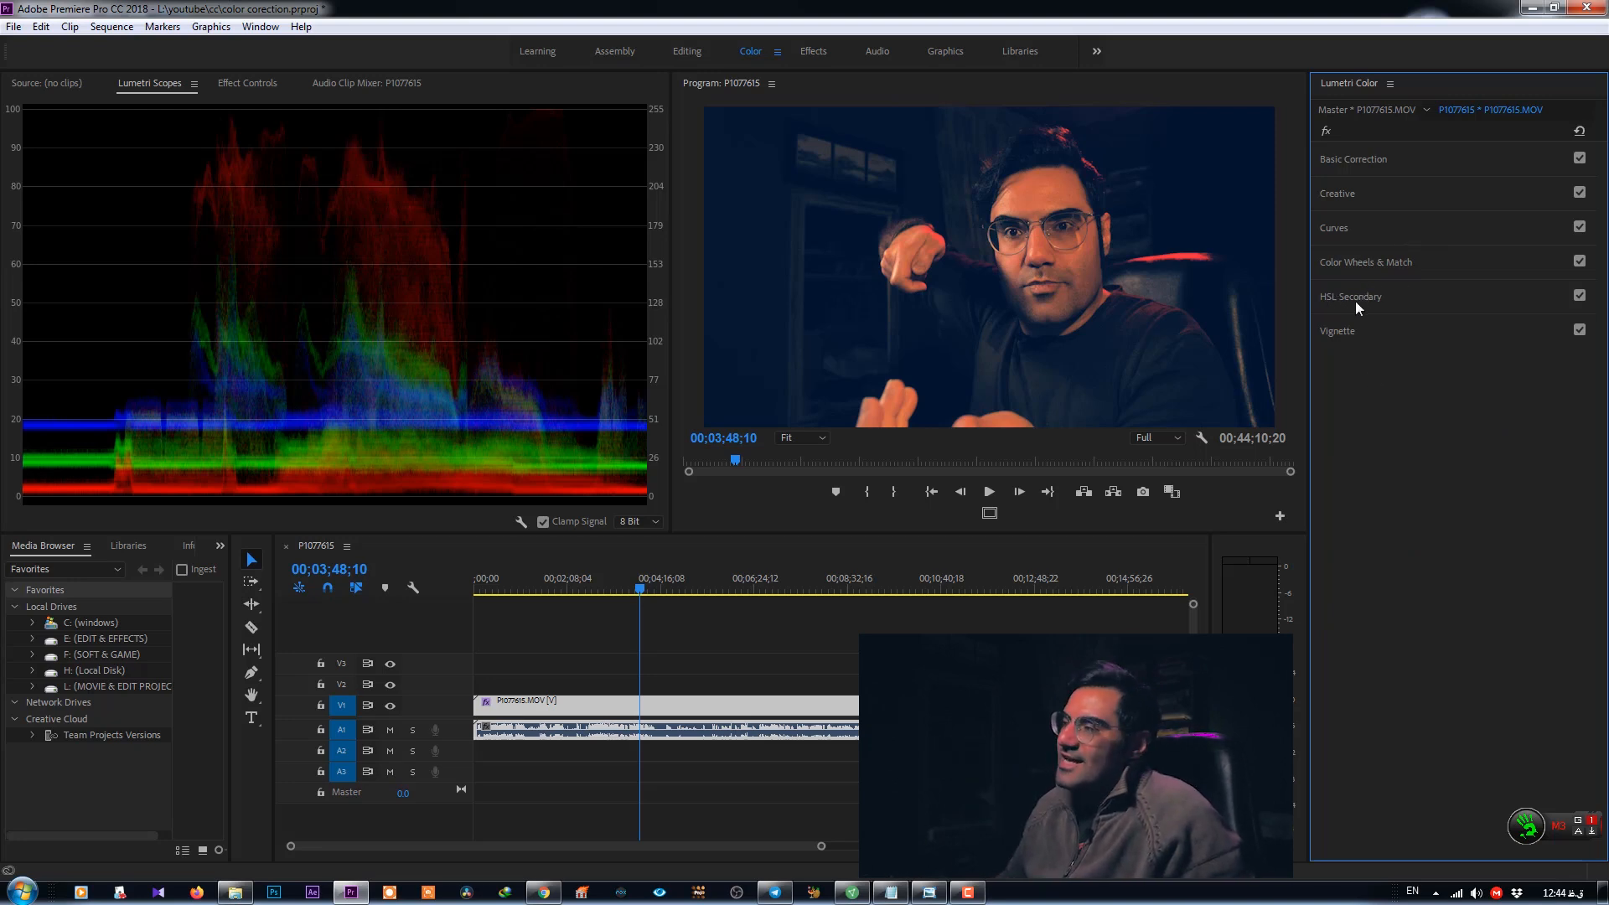
left_click(1355, 298)
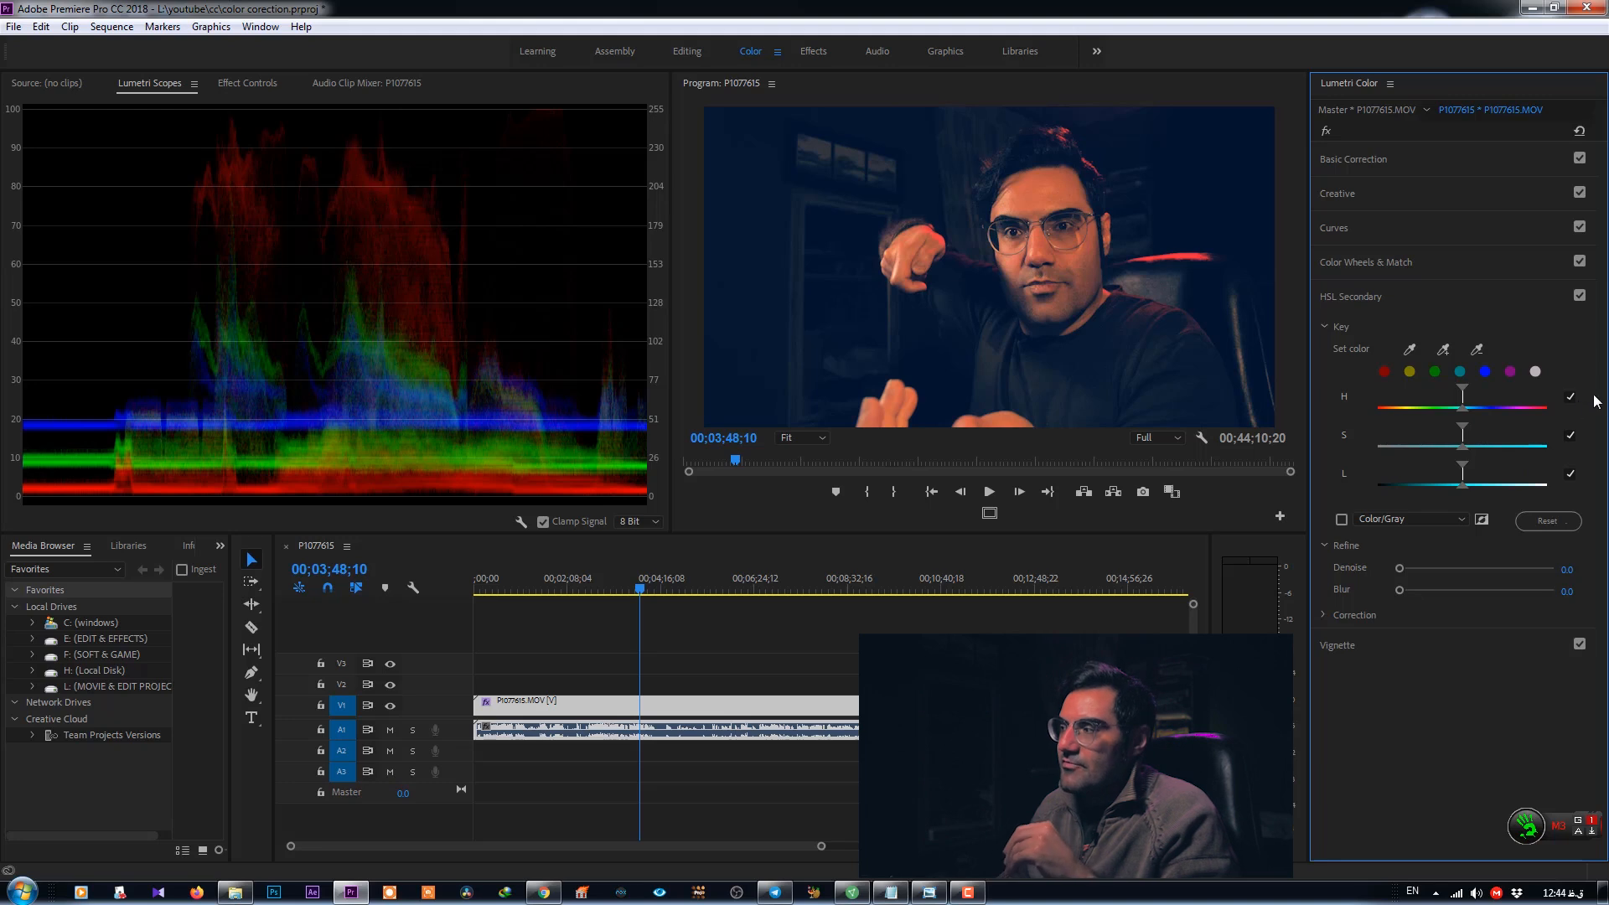
left_click(1569, 436)
left_click(1570, 474)
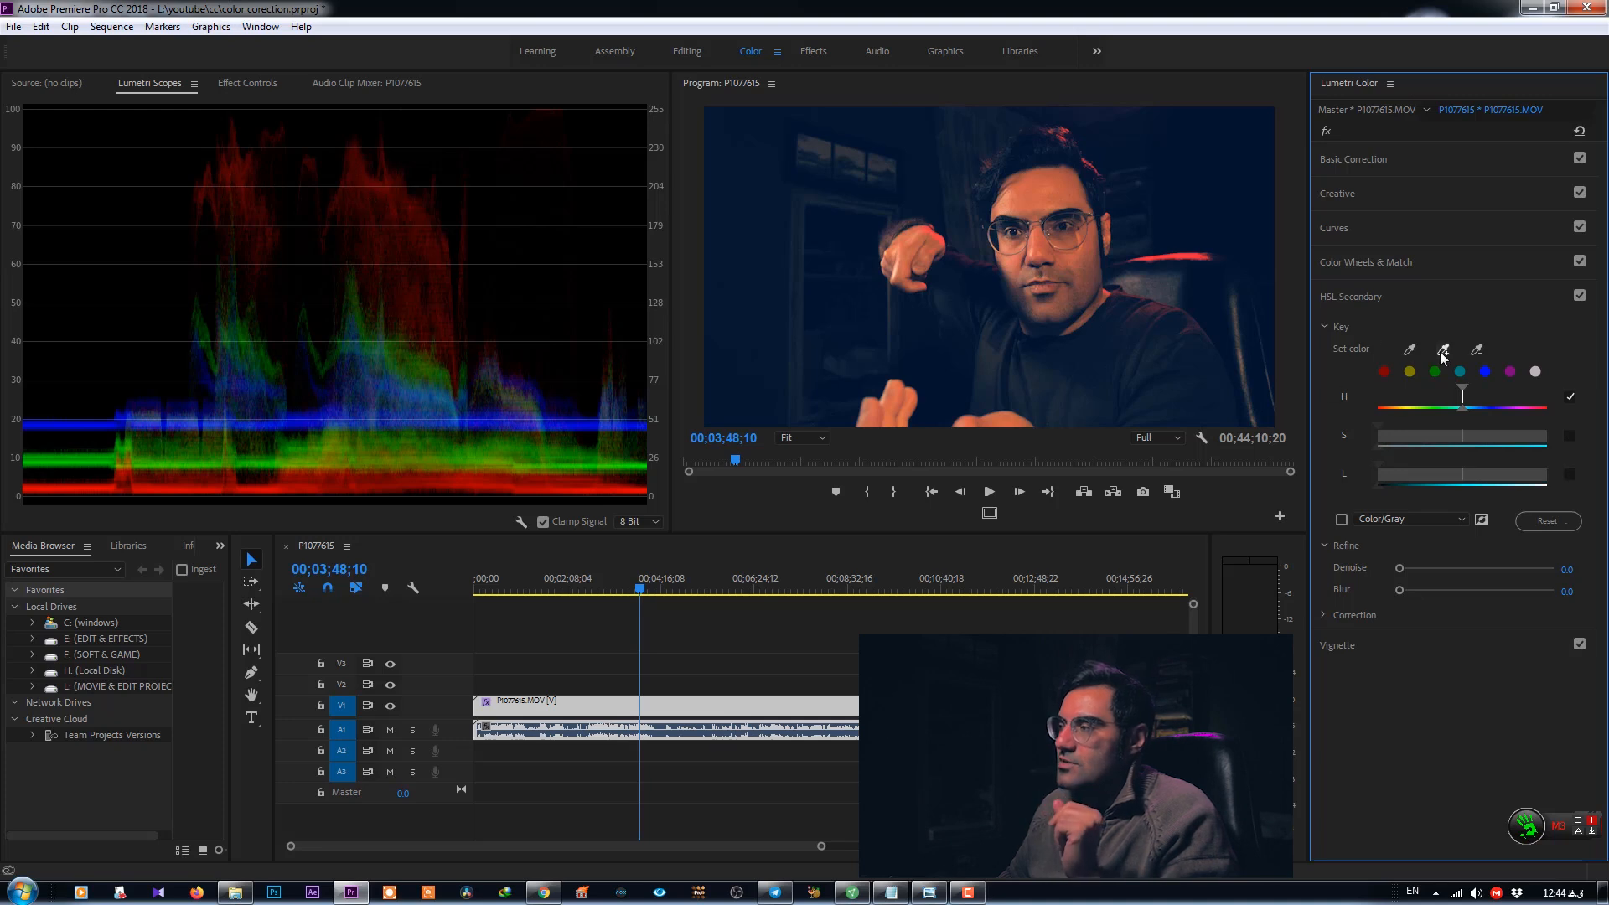
- Sample the face's skin tone with the Set color eyedropper and disable the S and L ranges again
left_click(1409, 350)
left_click(1031, 202)
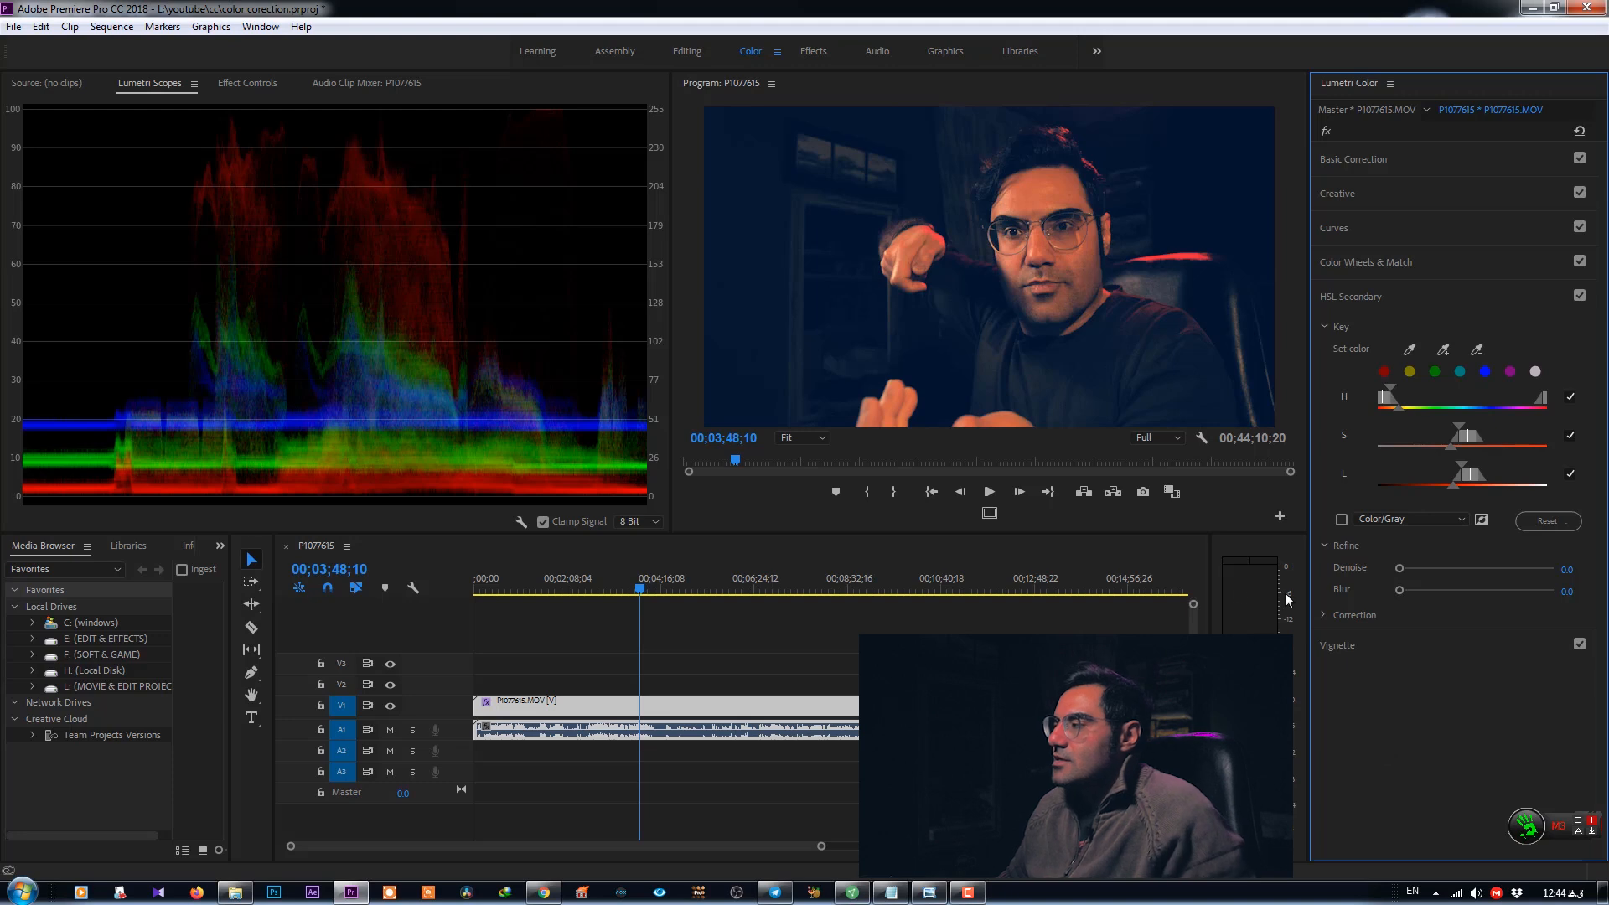
left_click(1570, 435)
left_click(1569, 474)
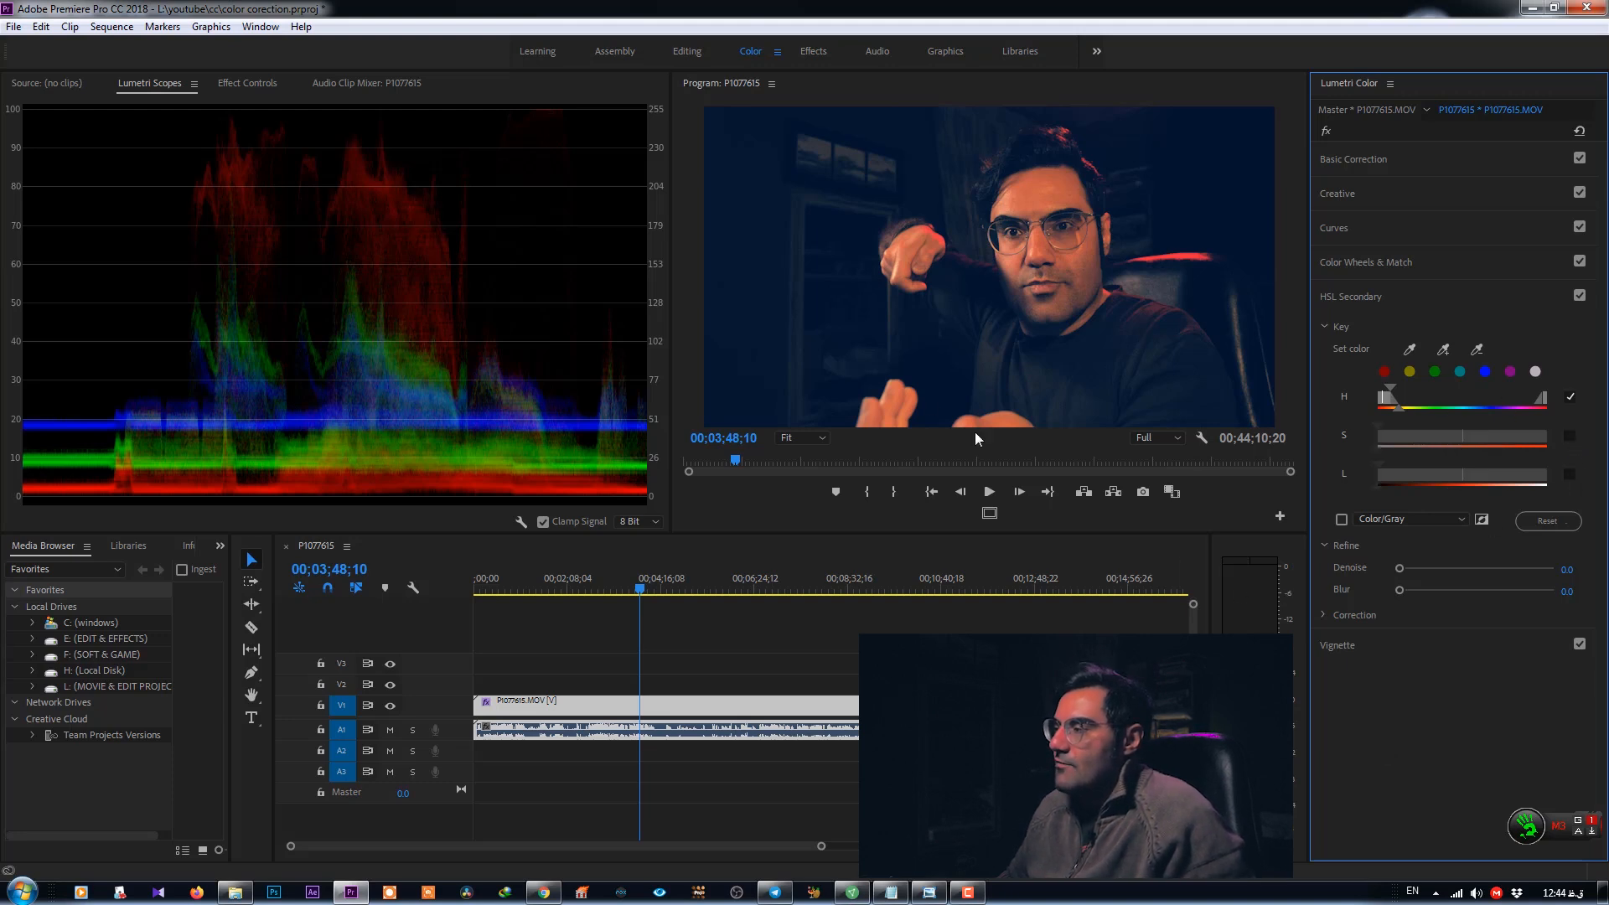
- Preview the key as Color/Gray, expand Correction and push the correction wheel toward yellow-green, then hide the preview
left_click(1342, 519)
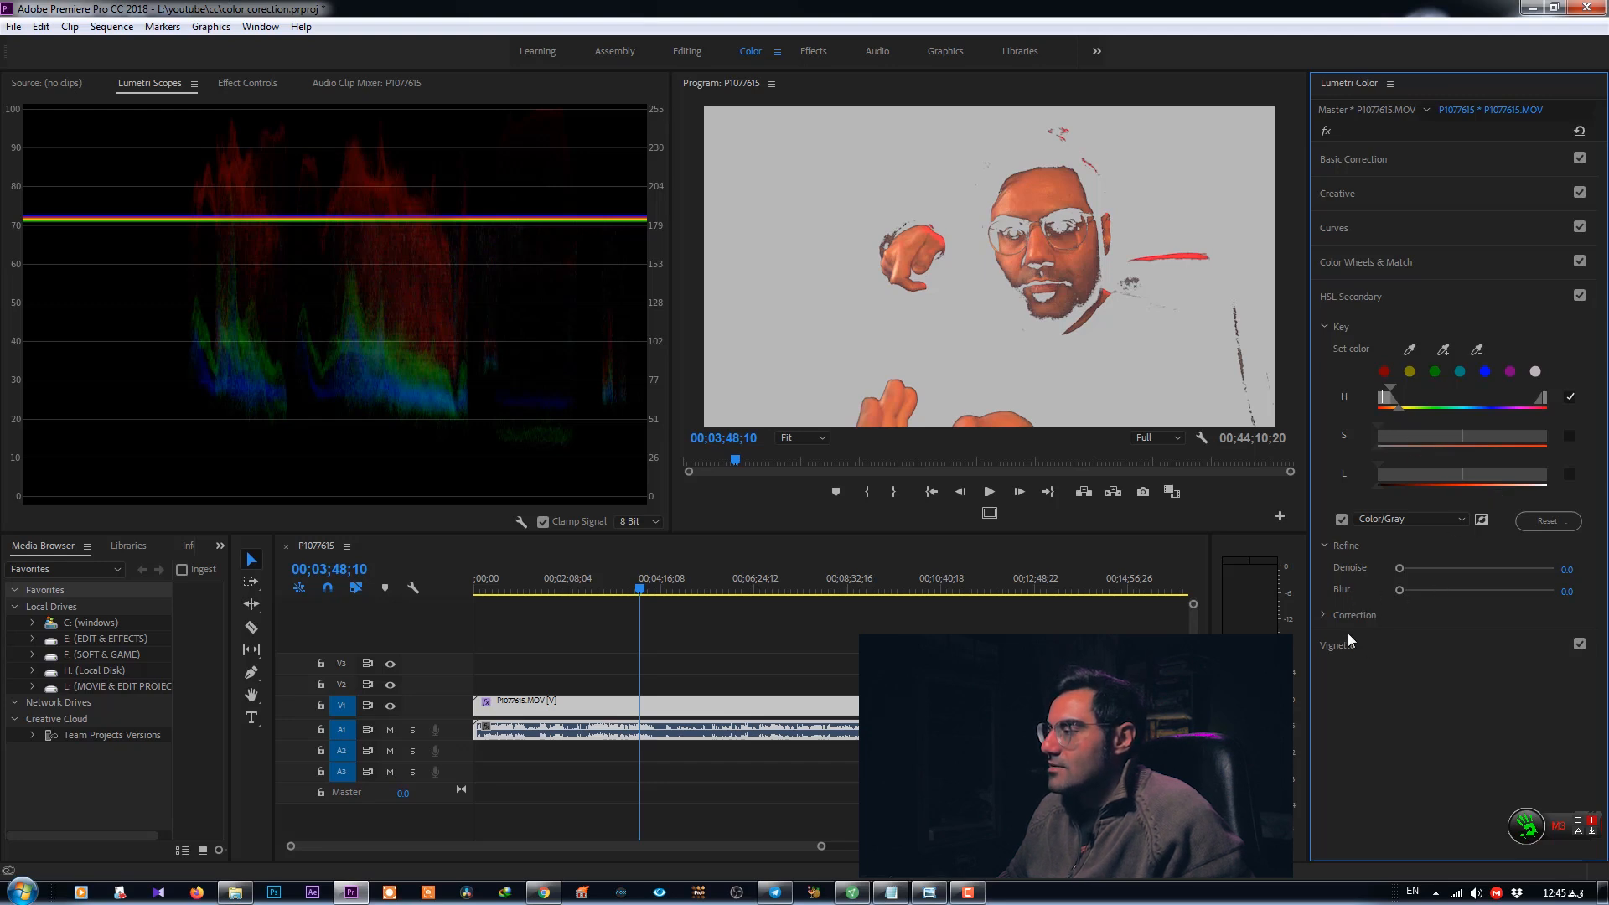
left_click(1326, 615)
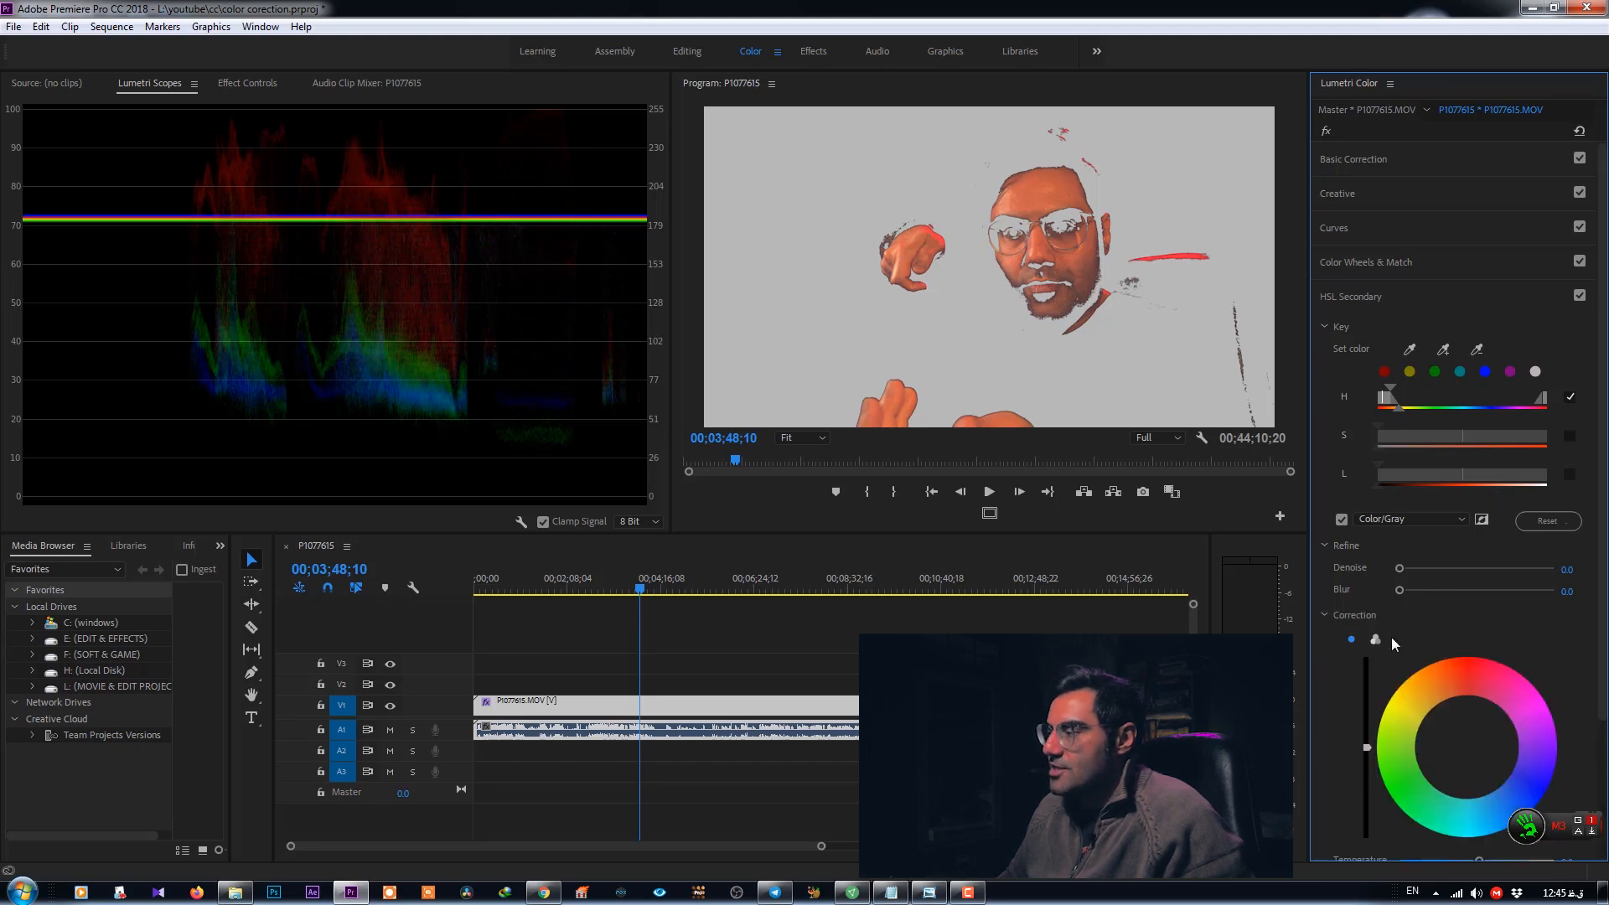
left_click_drag(1468, 748, 1386, 763)
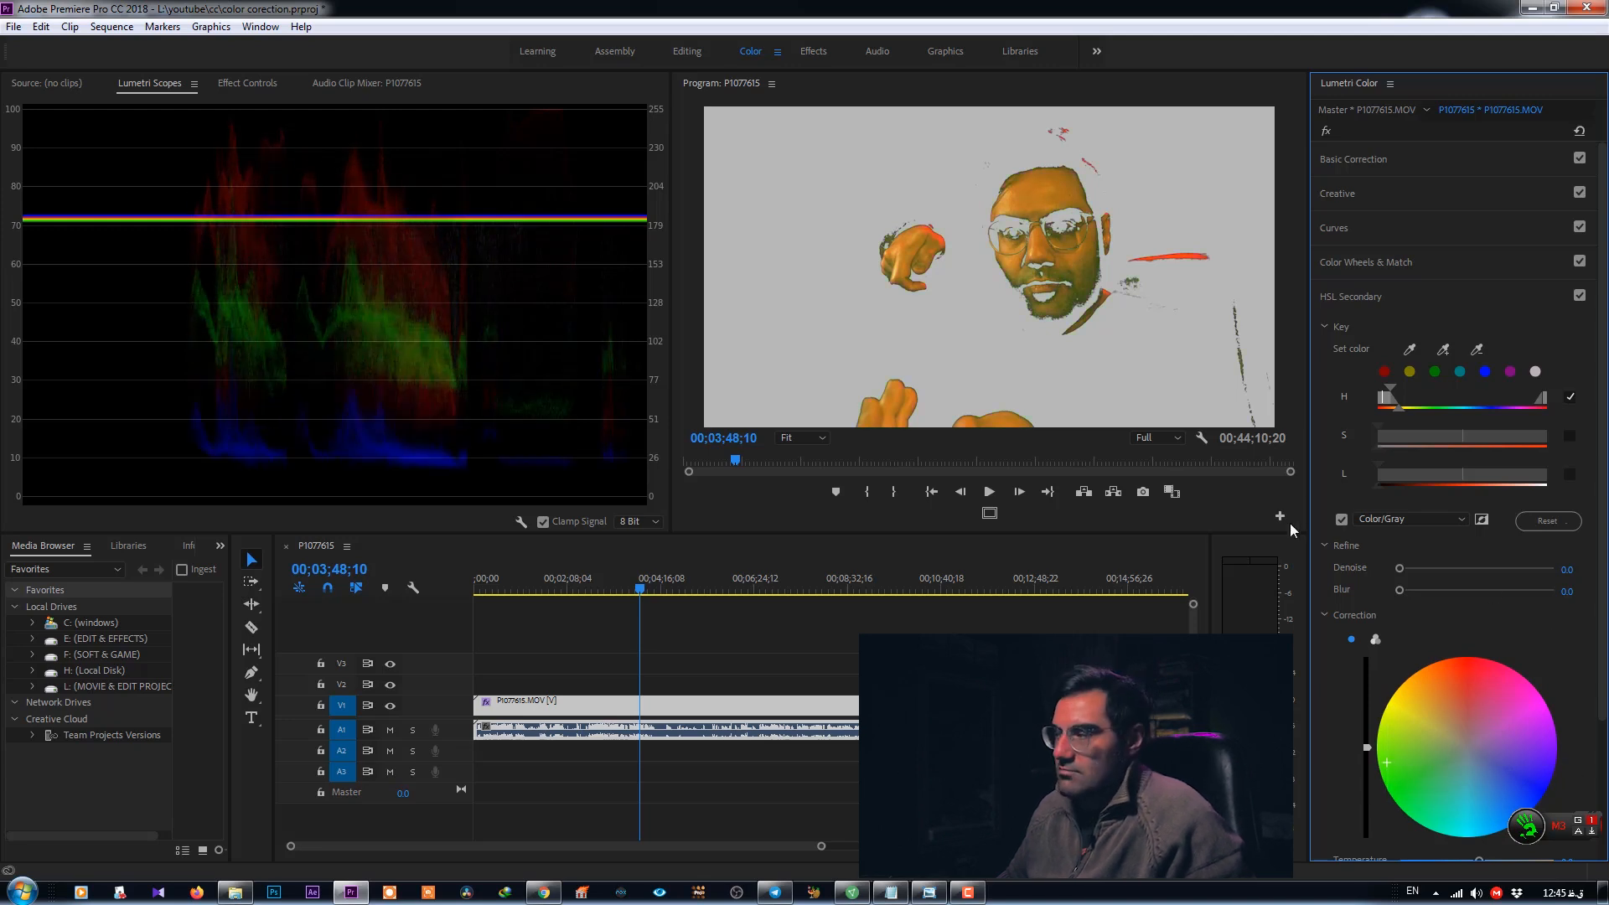
left_click(1341, 519)
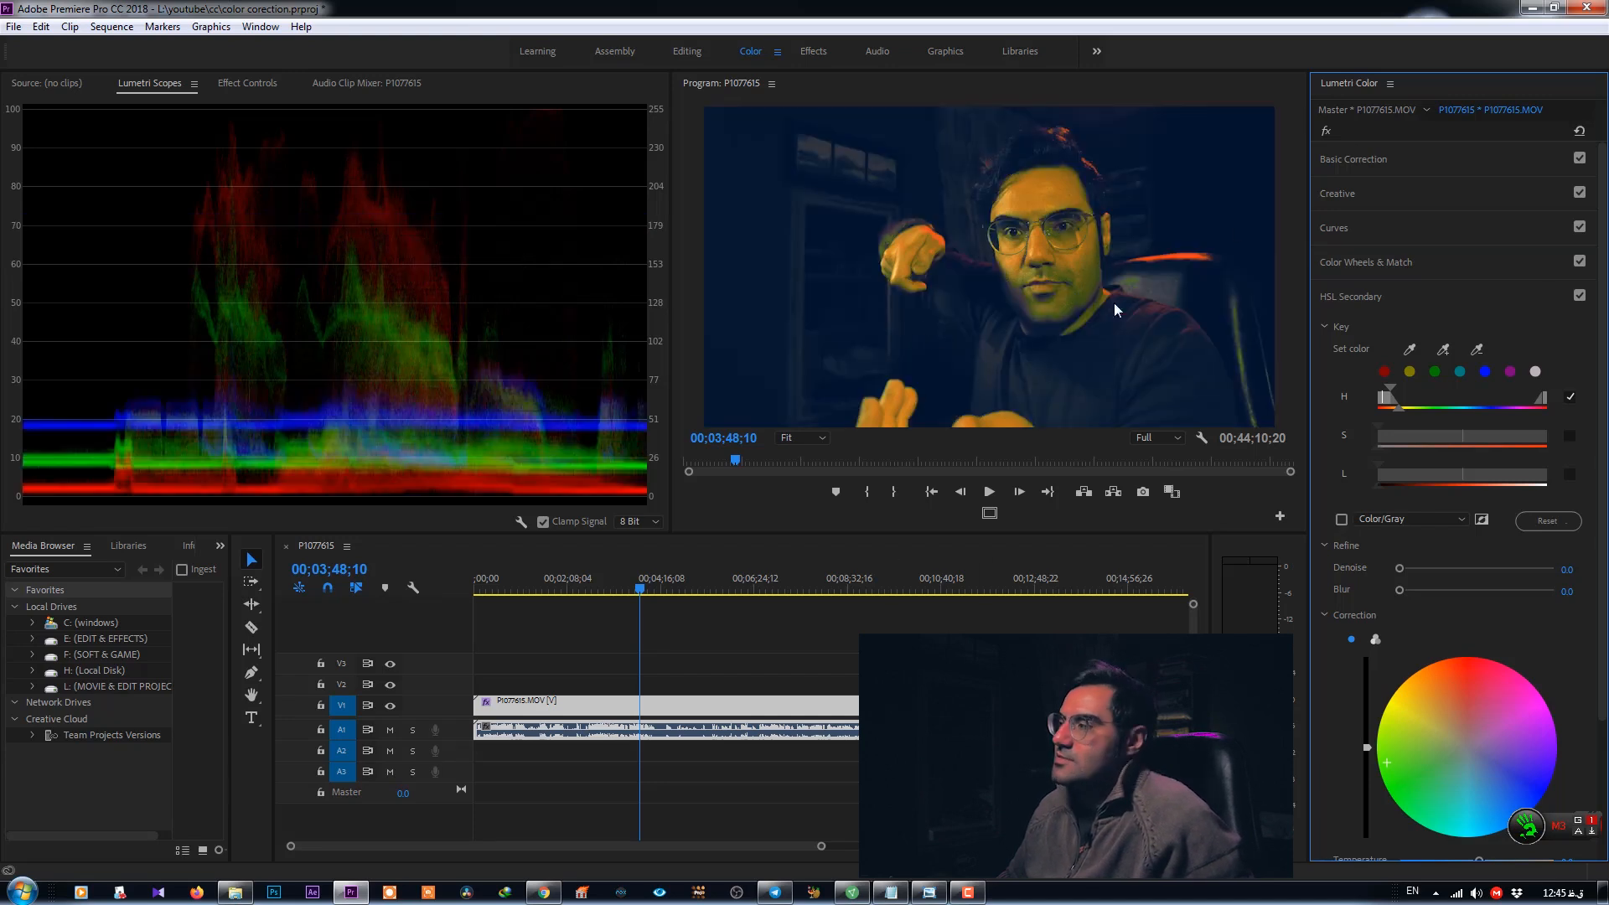
- Toggle the HSL Secondary effect off and on to compare before and after, leaving it enabled
left_click(1581, 296)
left_click(1581, 296)
left_click(1581, 297)
left_click(1581, 297)
left_click(1581, 296)
left_click(1578, 296)
left_click(1576, 299)
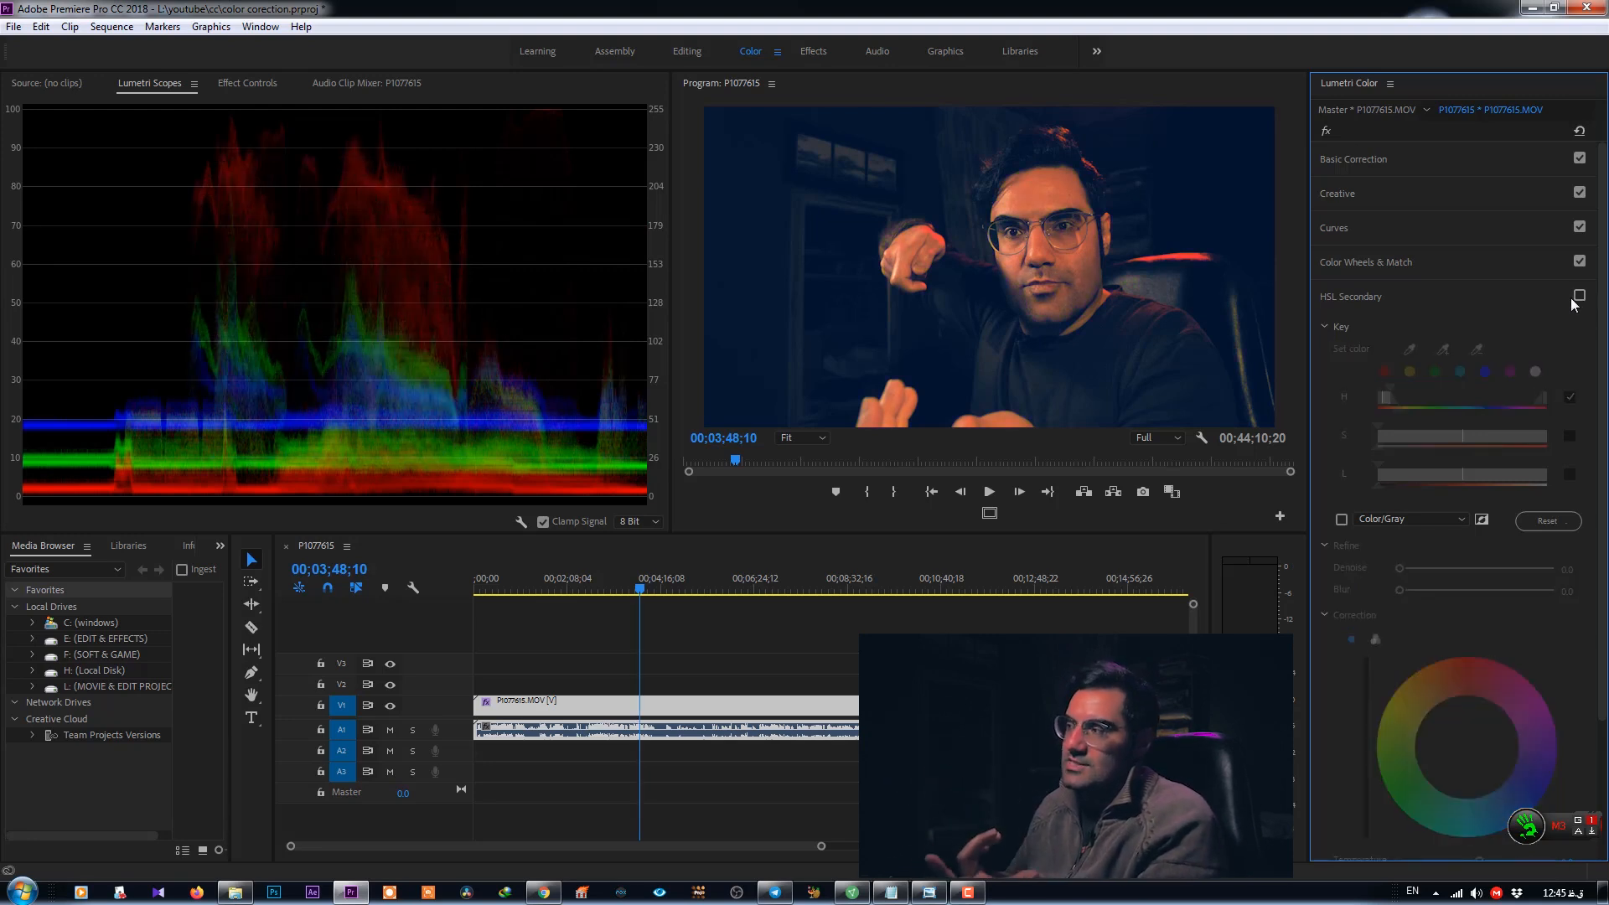
left_click(1579, 298)
- Adjust the hue range handles of the skin key while toggling the Color/Gray preview
left_click_drag(1399, 410, 1406, 409)
left_click(1342, 519)
left_click(1341, 520)
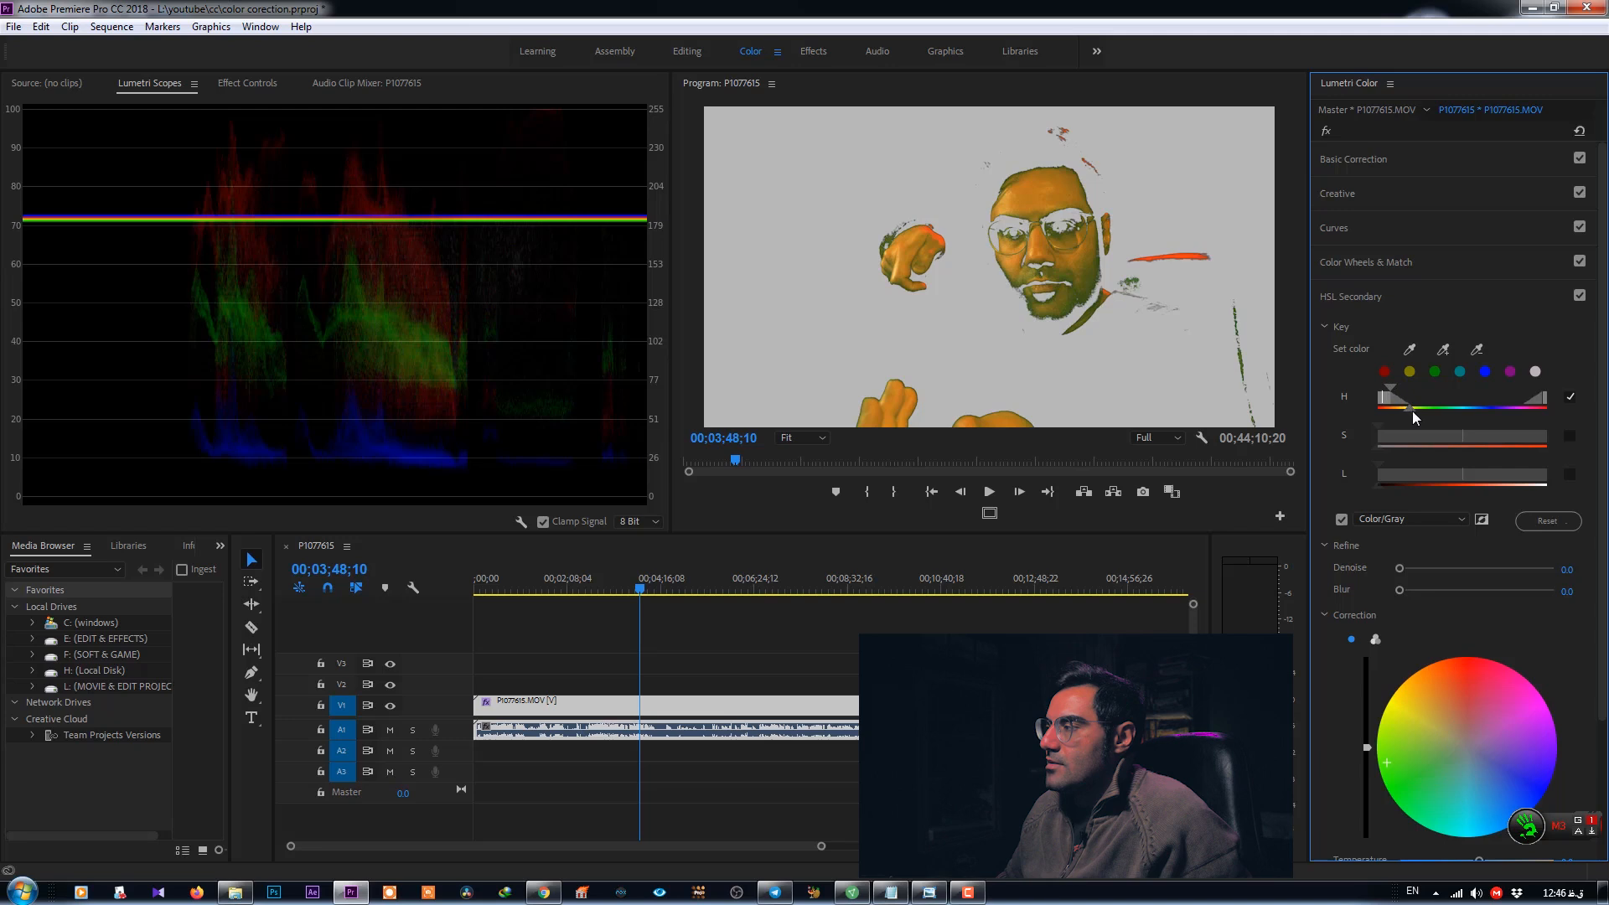
left_click_drag(1411, 411, 1401, 409)
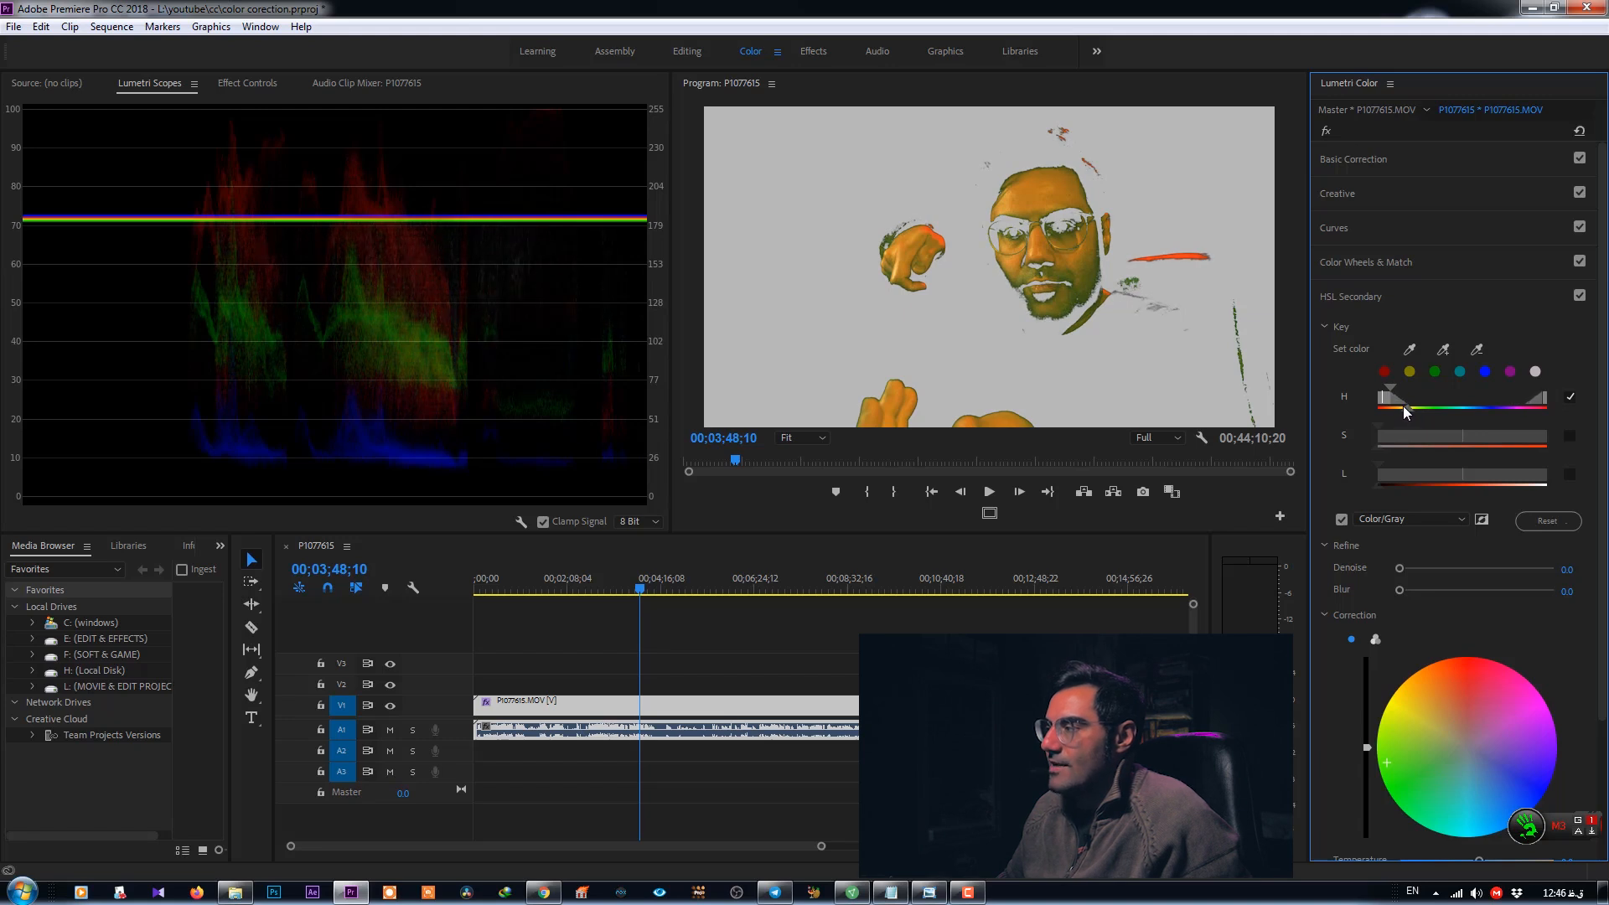
mouse_move(1383, 401)
left_mouse_down()
mouse_move(1361, 395)
mouse_move(1382, 396)
left_mouse_up()
- Use the add-color eyedropper to sample another area of the program image
left_click(1443, 348)
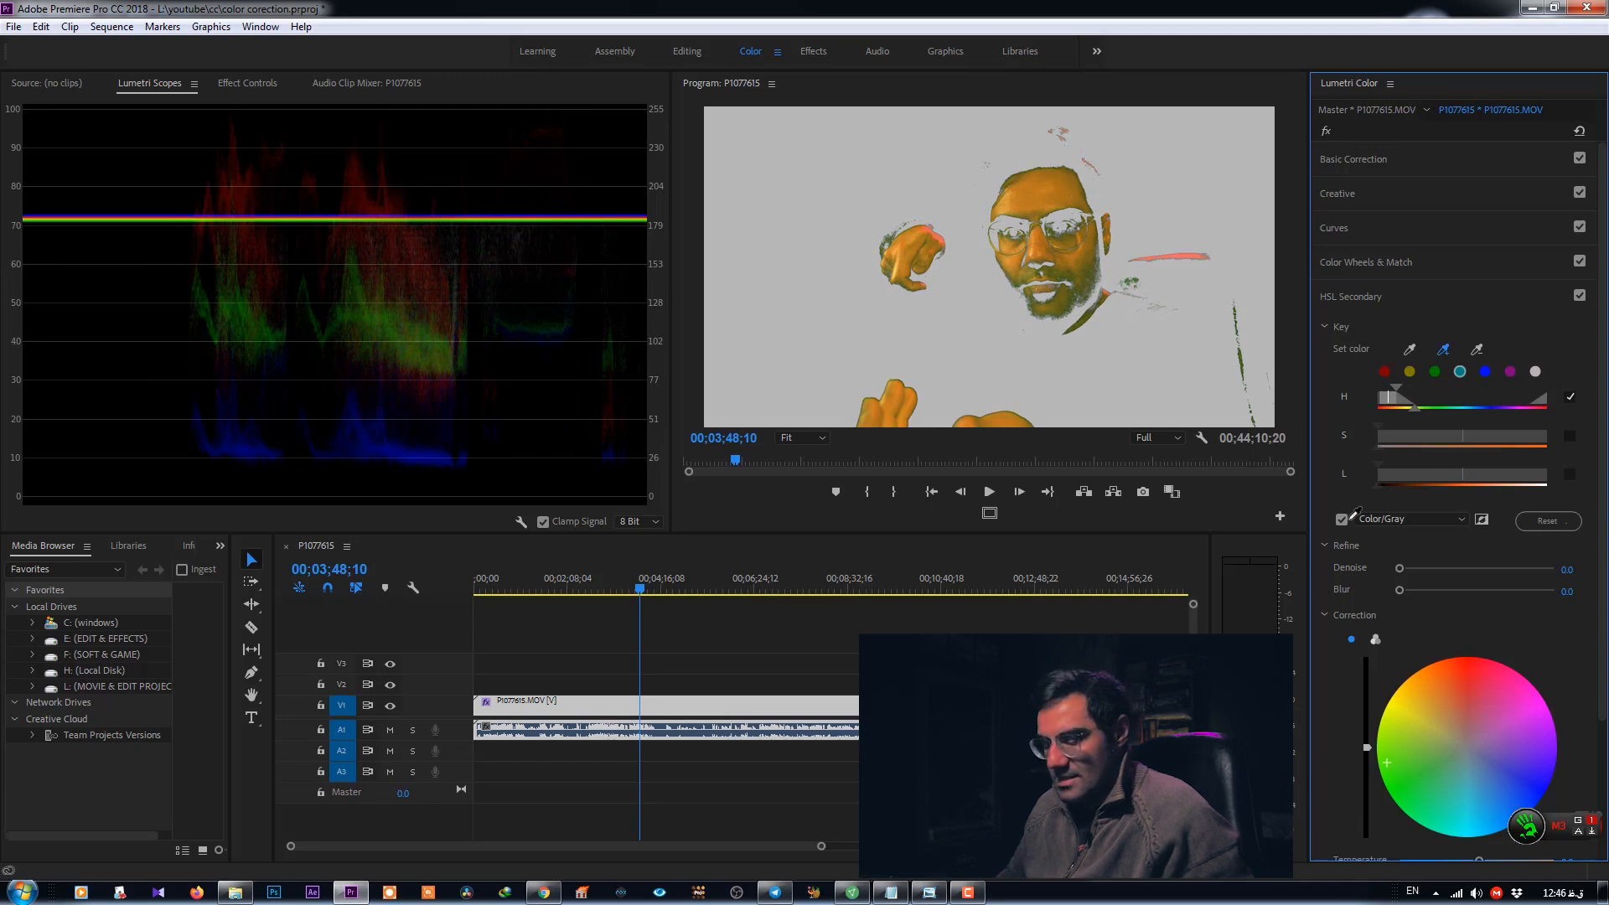
left_click(1339, 519)
left_click(1341, 520)
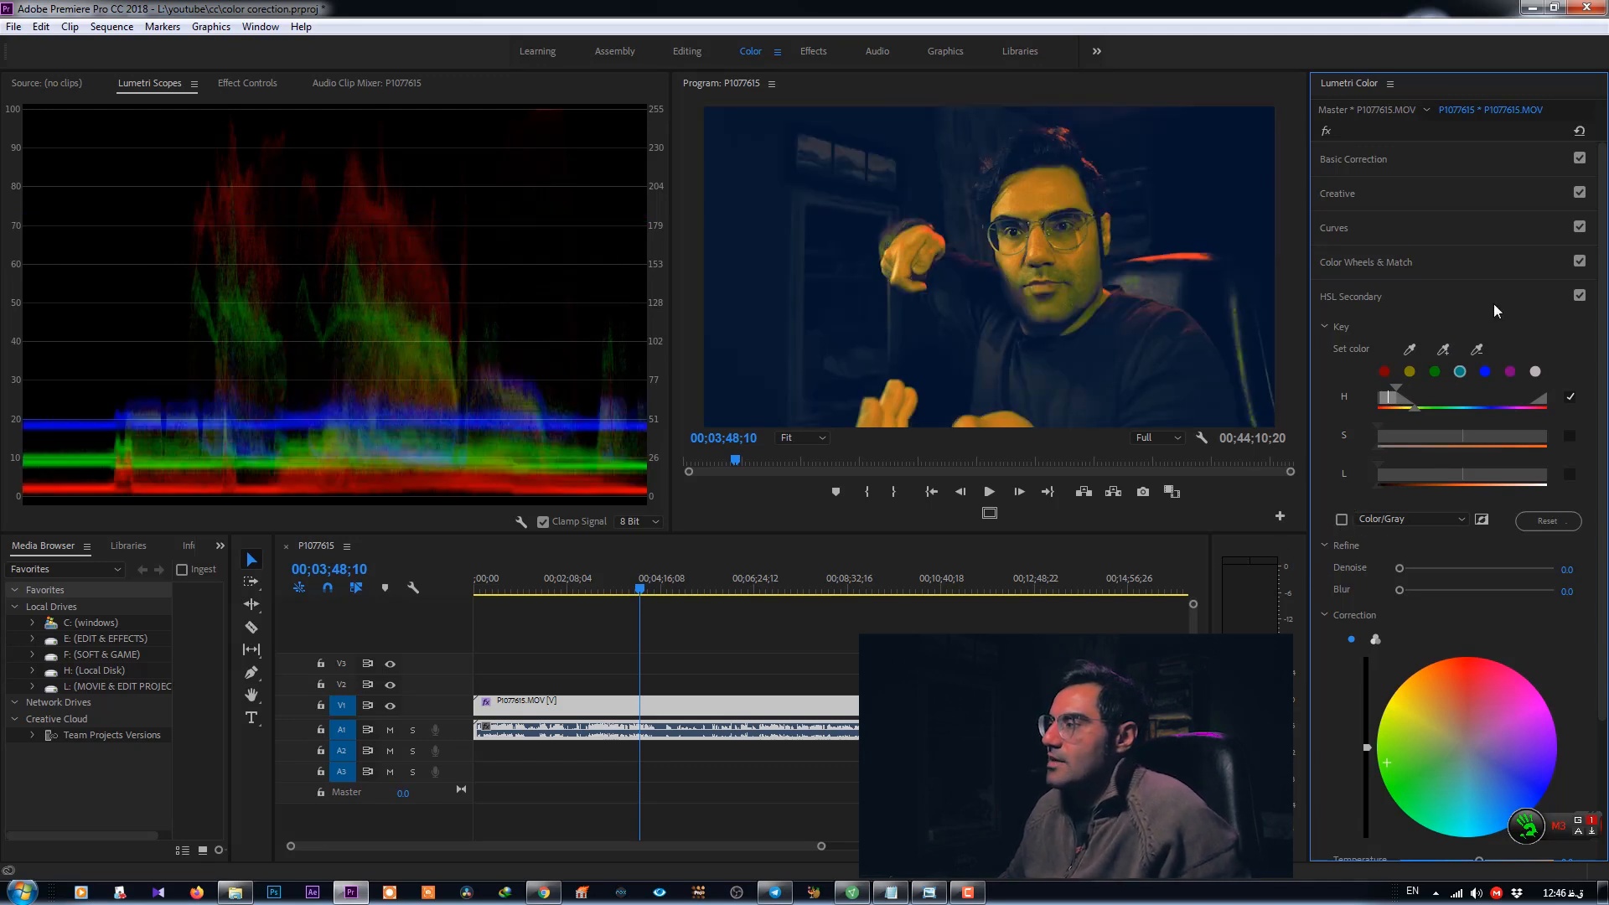
left_click(1442, 348)
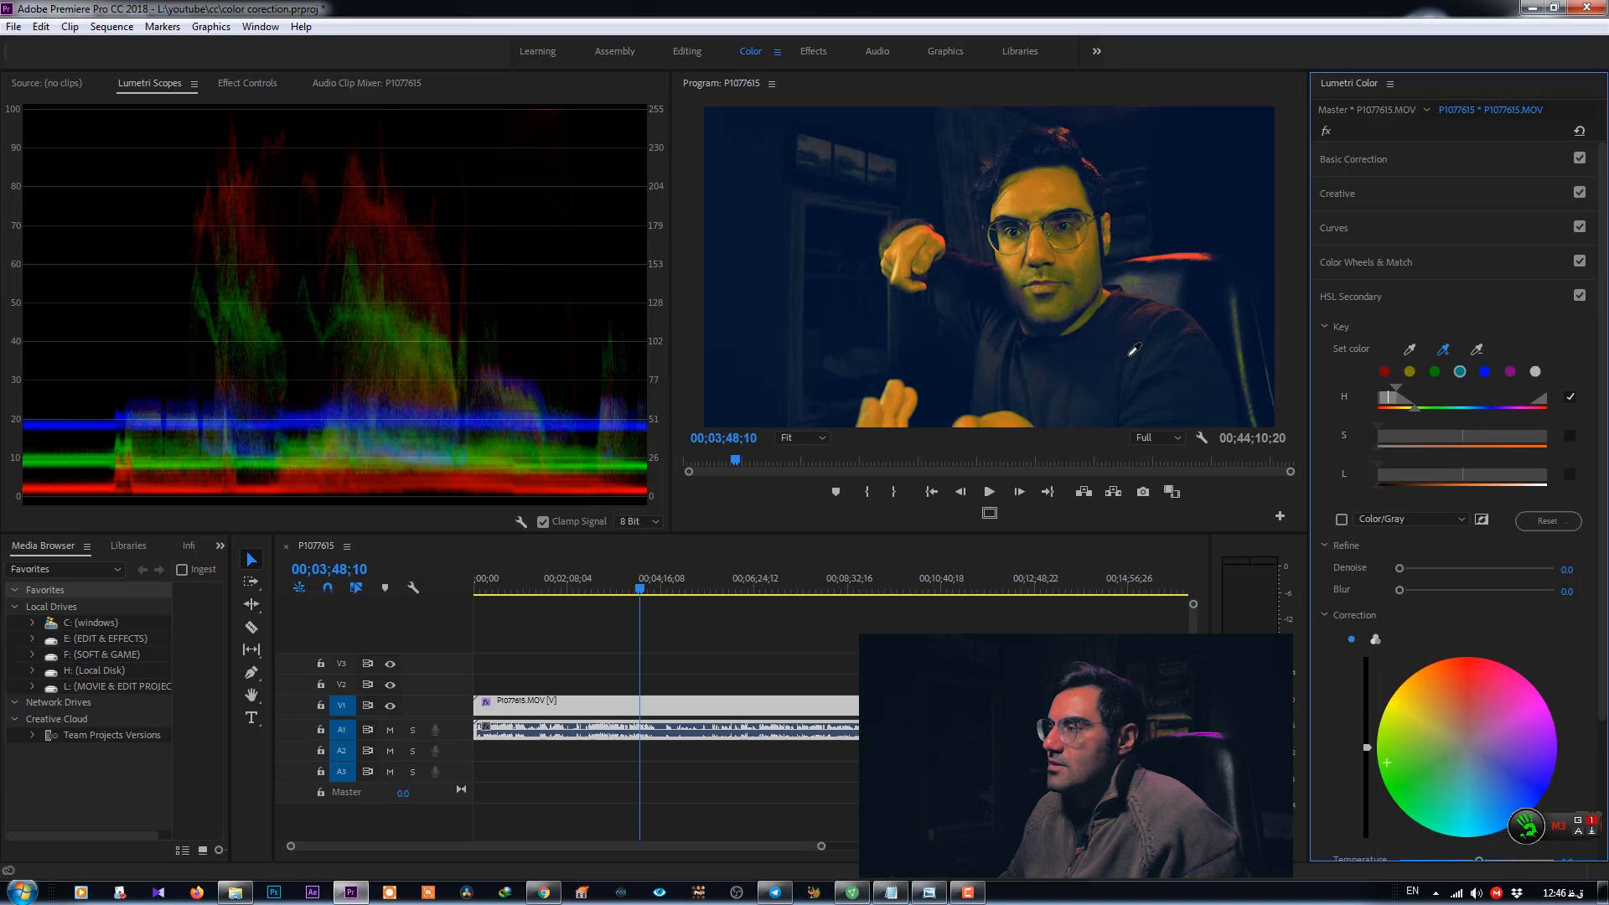
left_click(1185, 257)
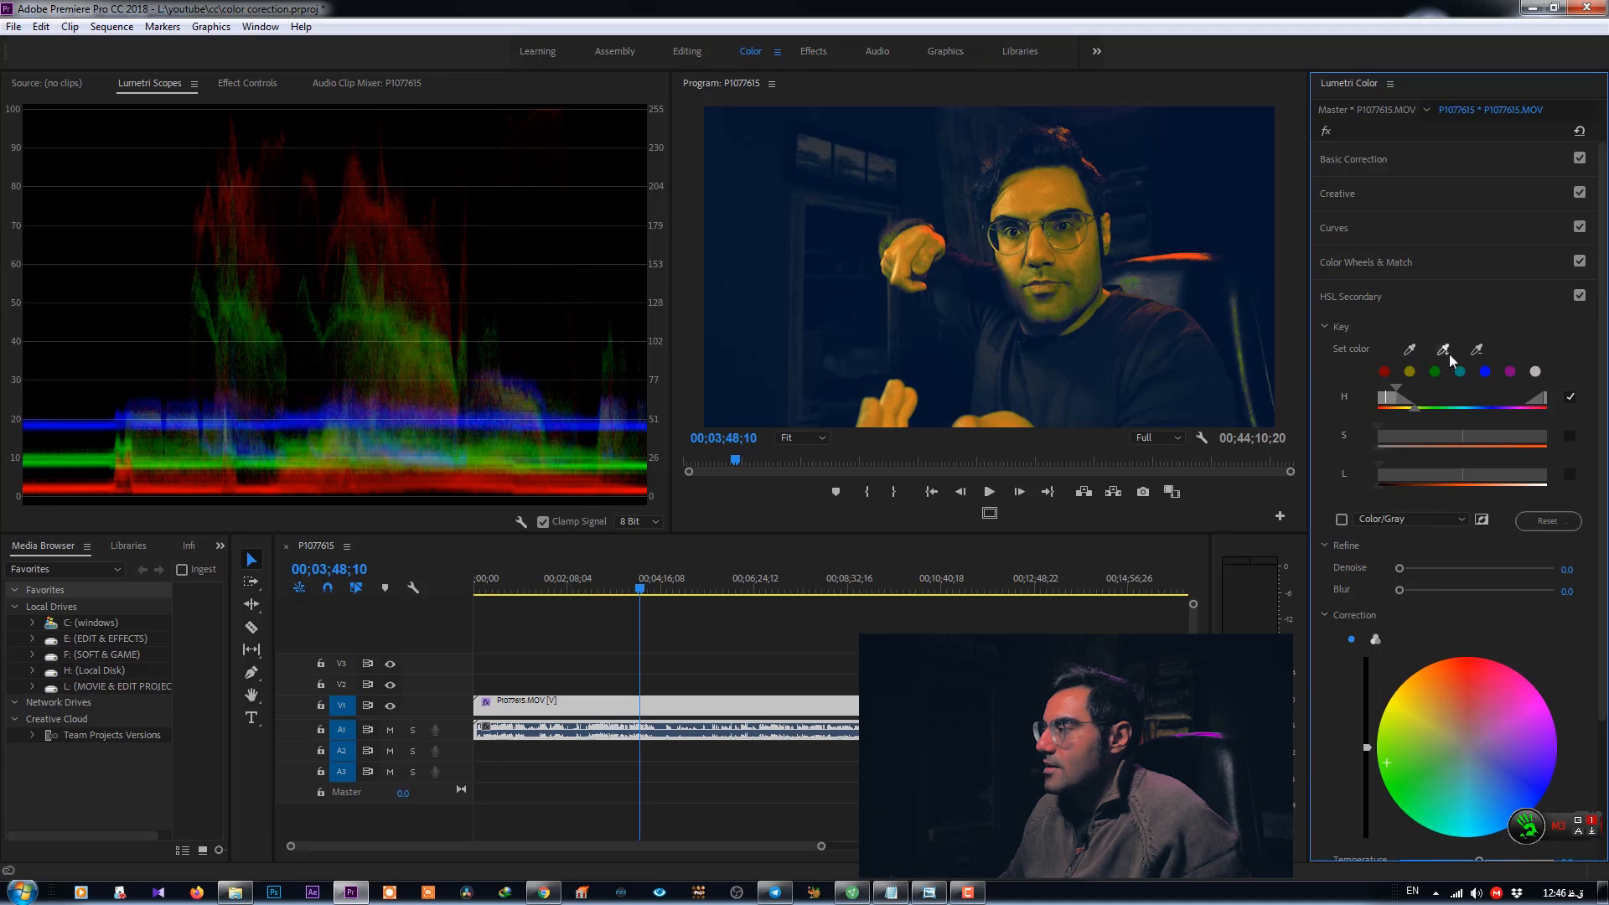
- Resample the key color from the red chair light with the Set color eyedropper
left_click(1571, 397)
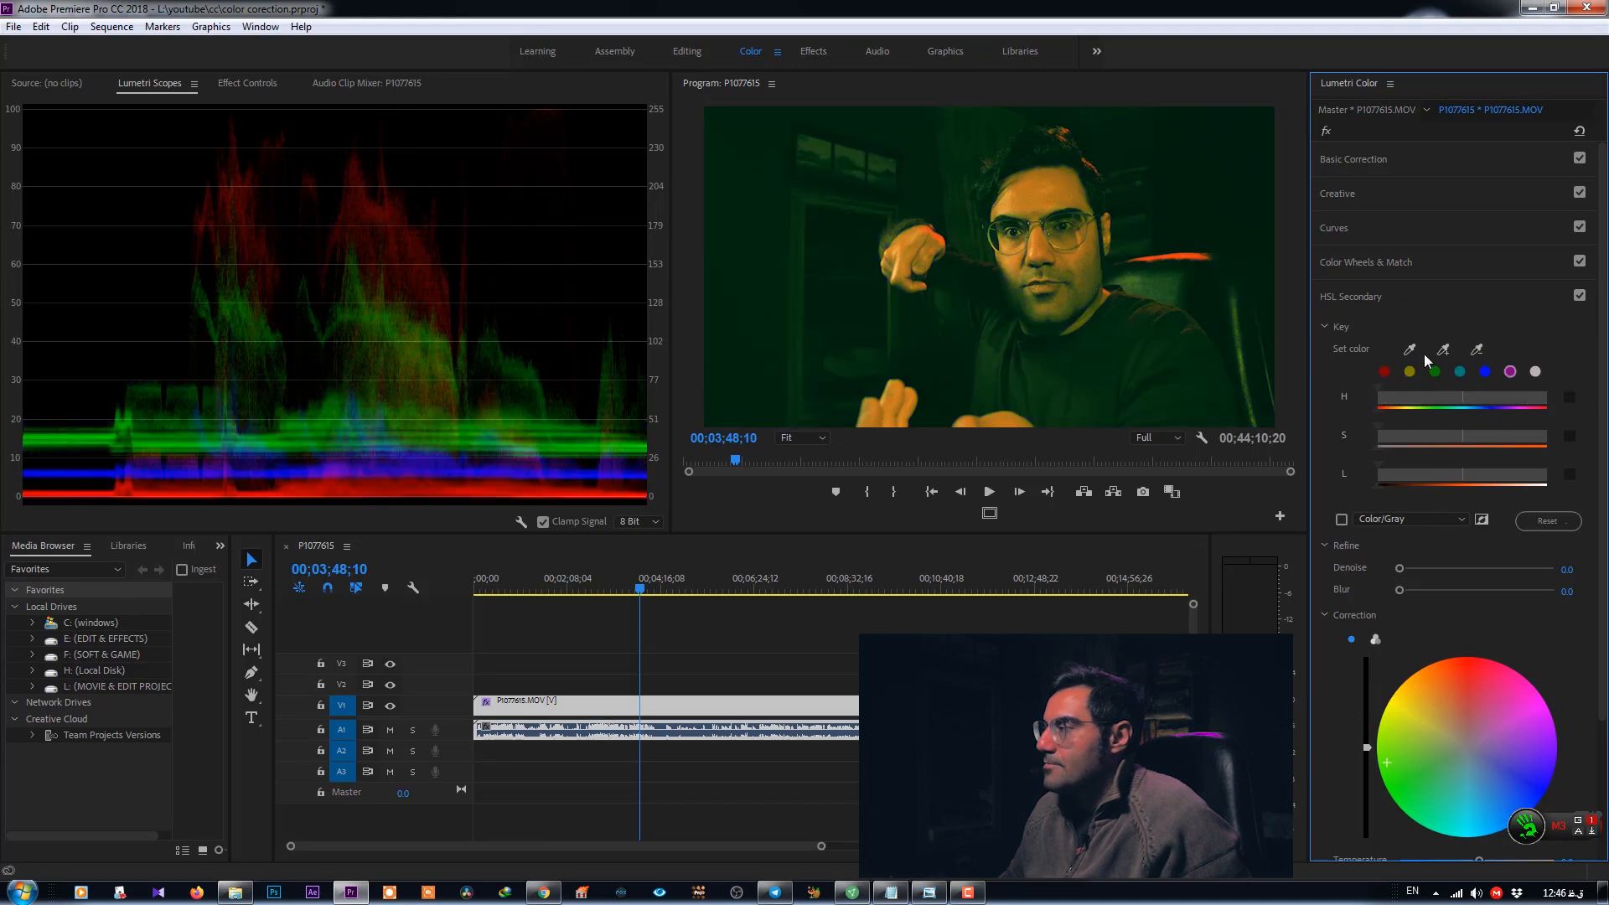
left_click(1410, 350)
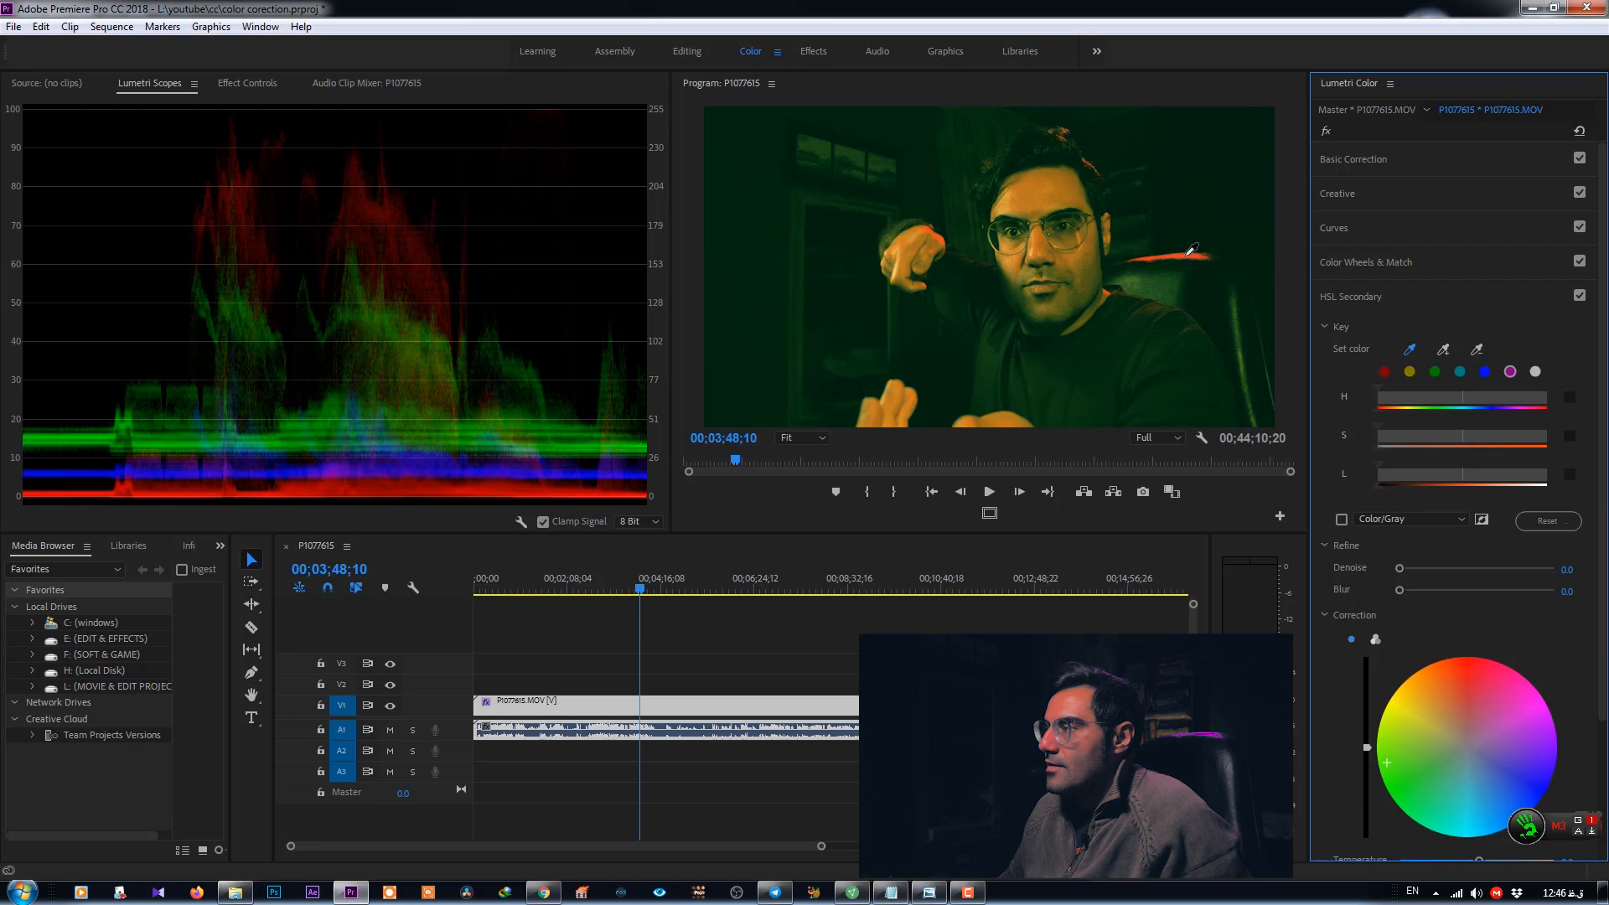
left_click(1190, 250)
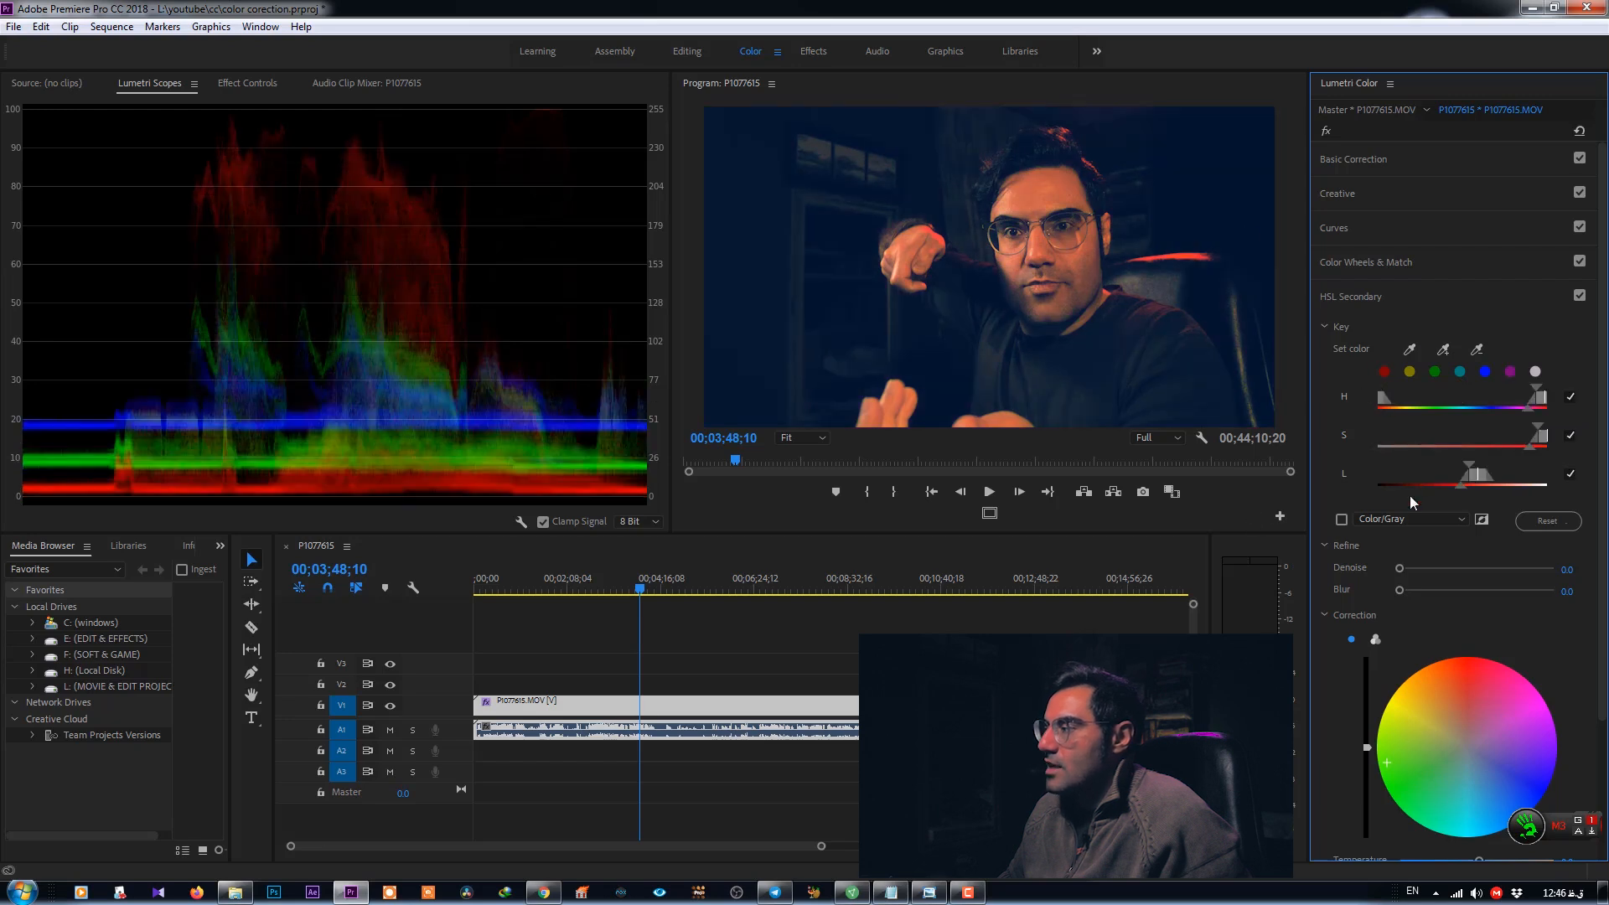
- Show the Color/Gray mask and adjust the hue range handles around the red key
left_click(1341, 520)
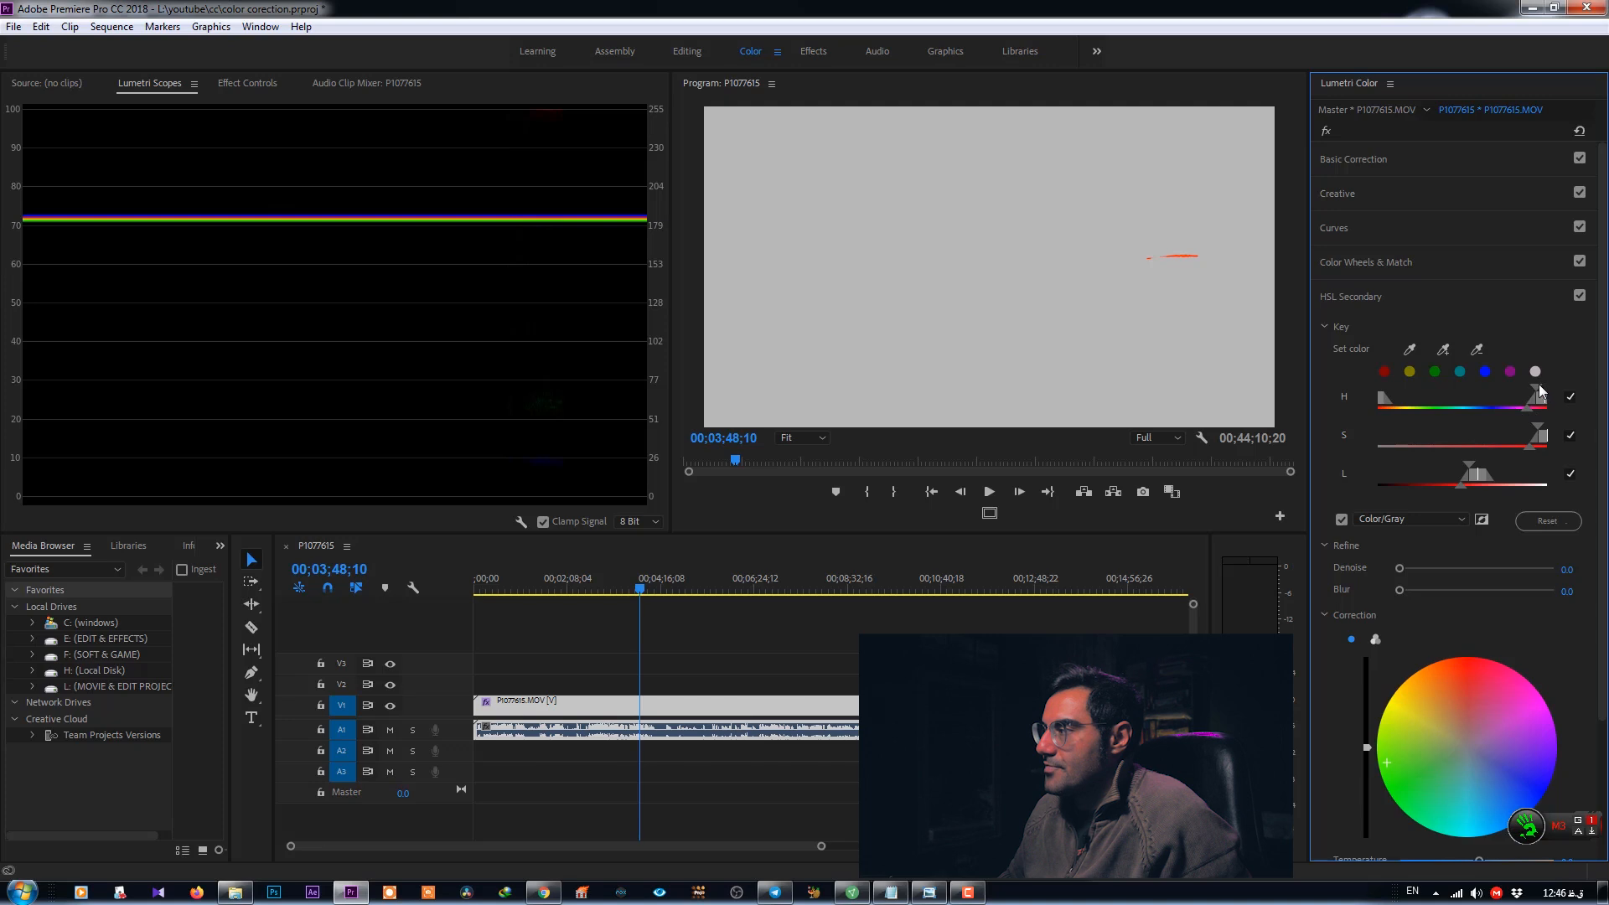
left_click_drag(1526, 409, 1539, 411)
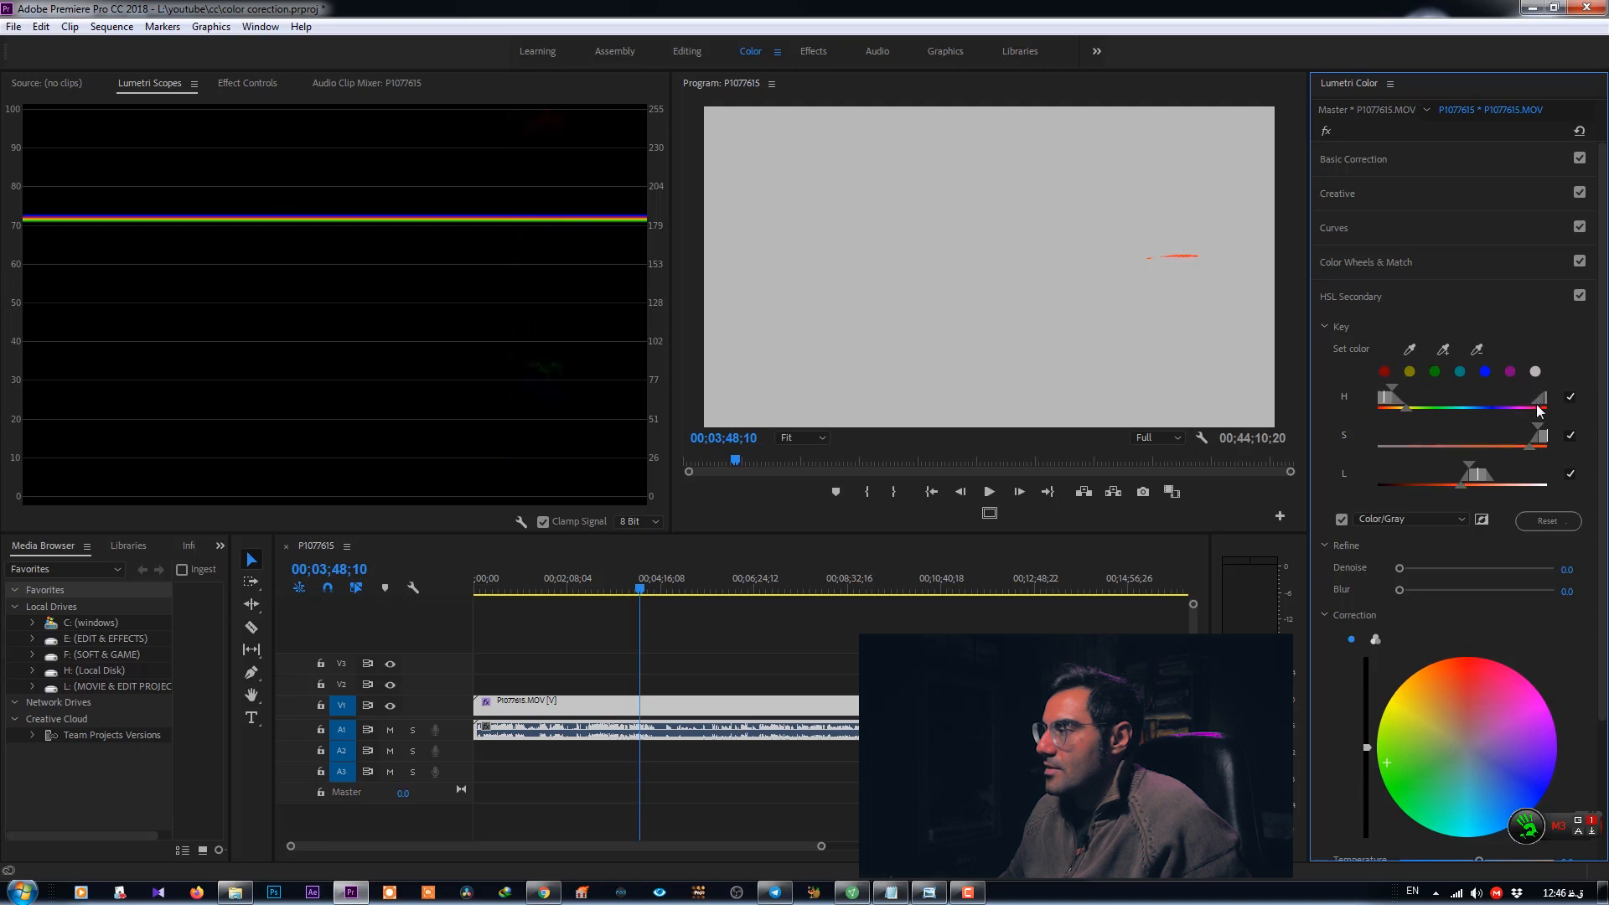
left_click_drag(1389, 398, 1413, 389)
left_click_drag(1396, 405, 1391, 401)
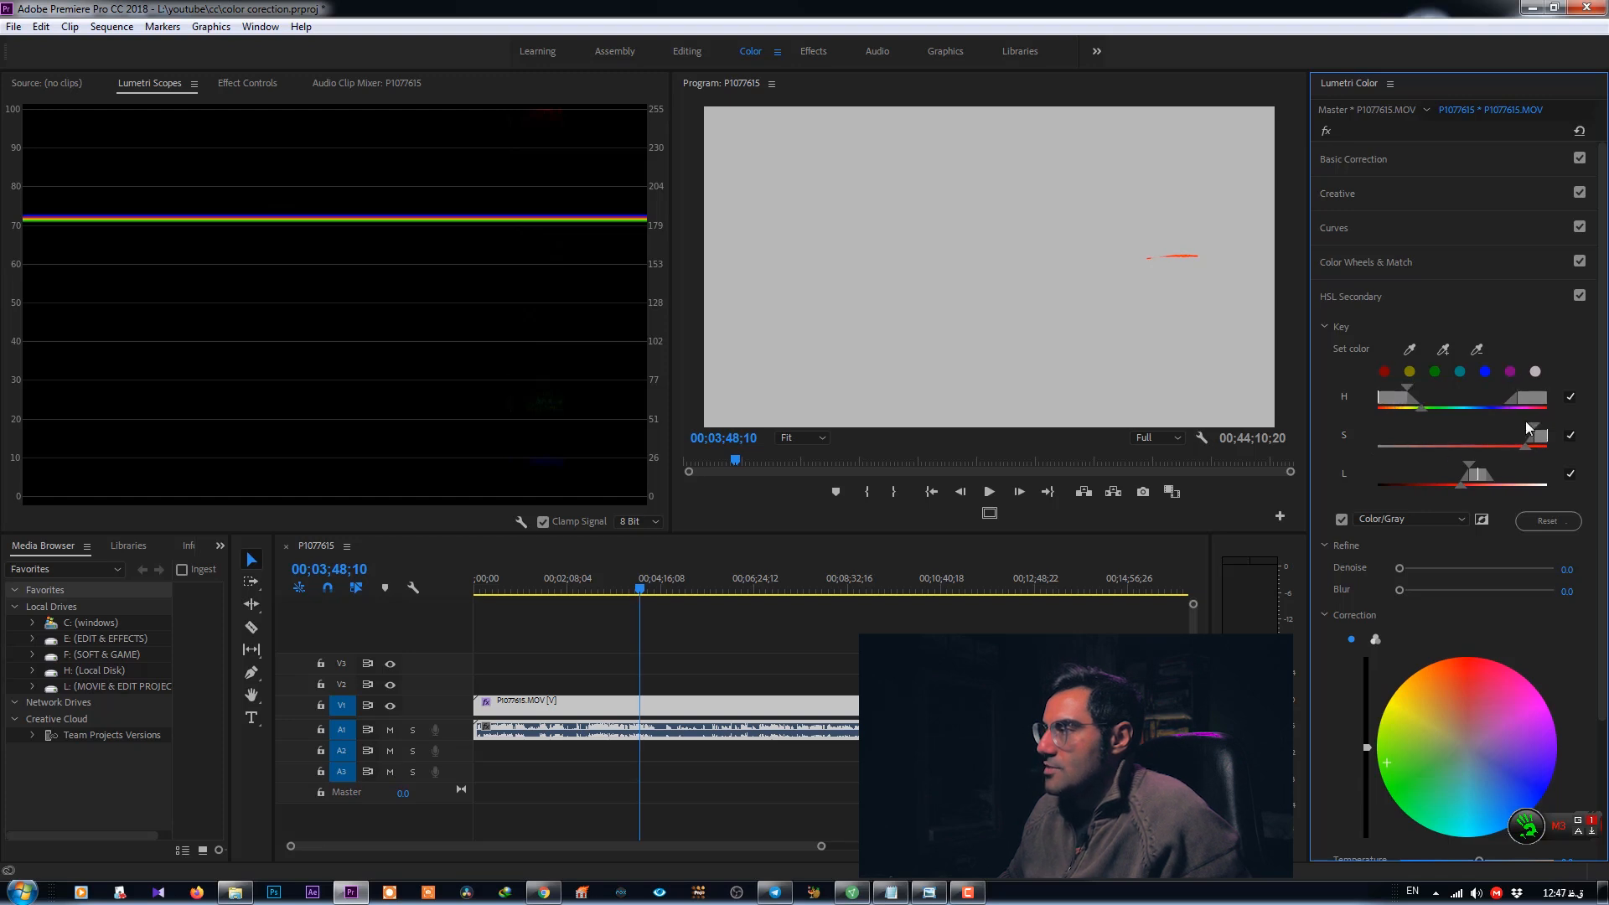
- Adjust the saturation range handles of the HSL key
left_click_drag(1519, 422, 1539, 421)
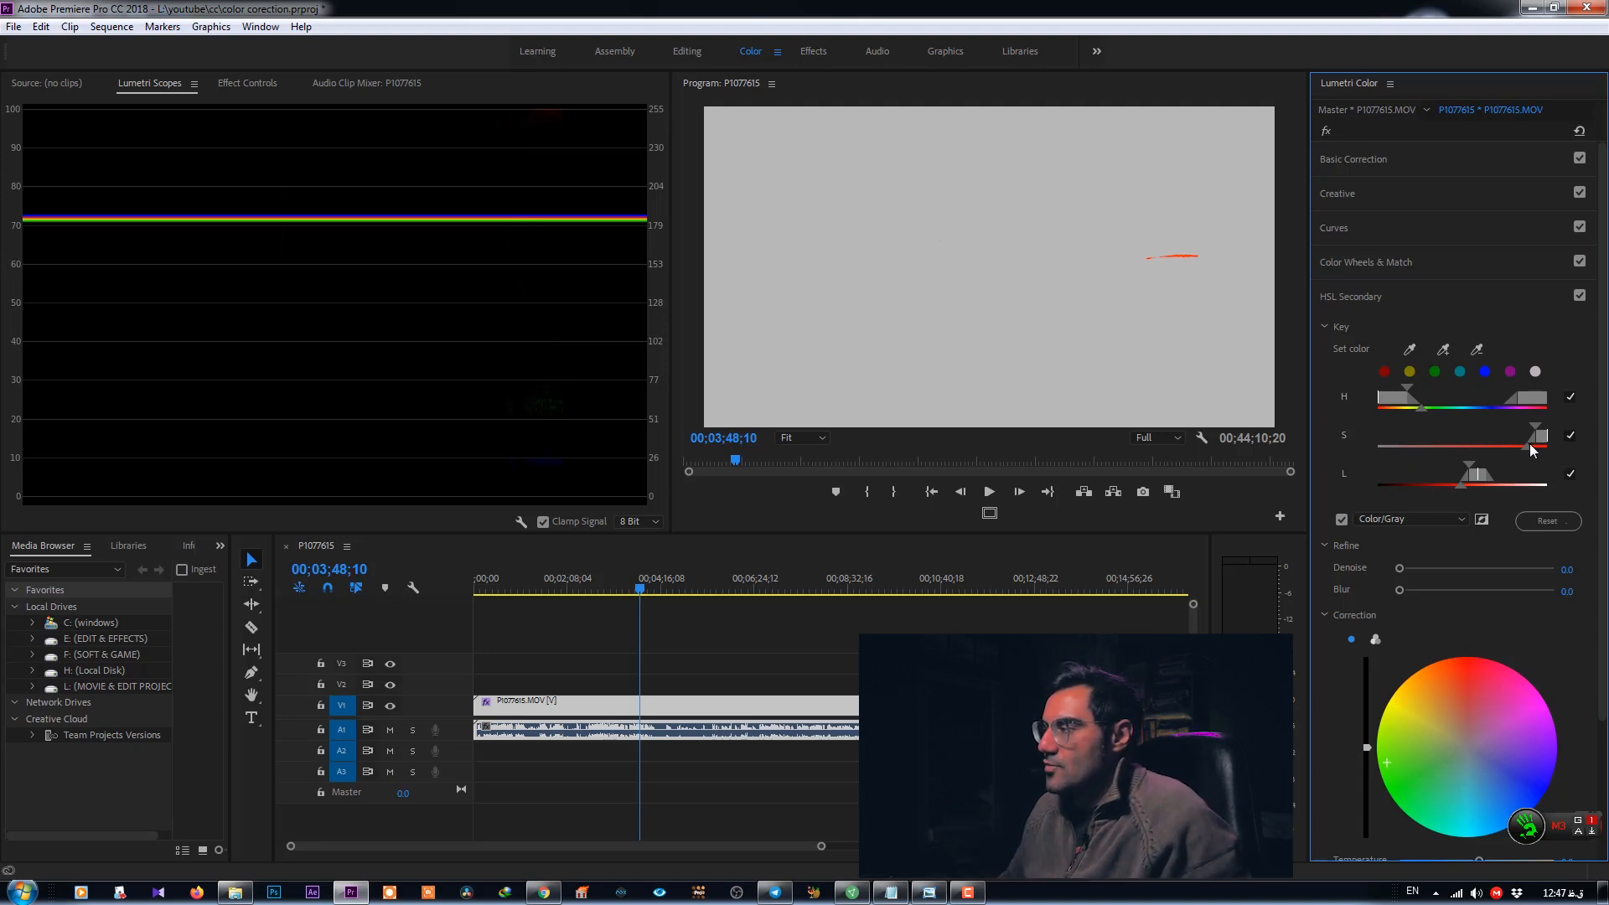
left_click_drag(1527, 423, 1536, 425)
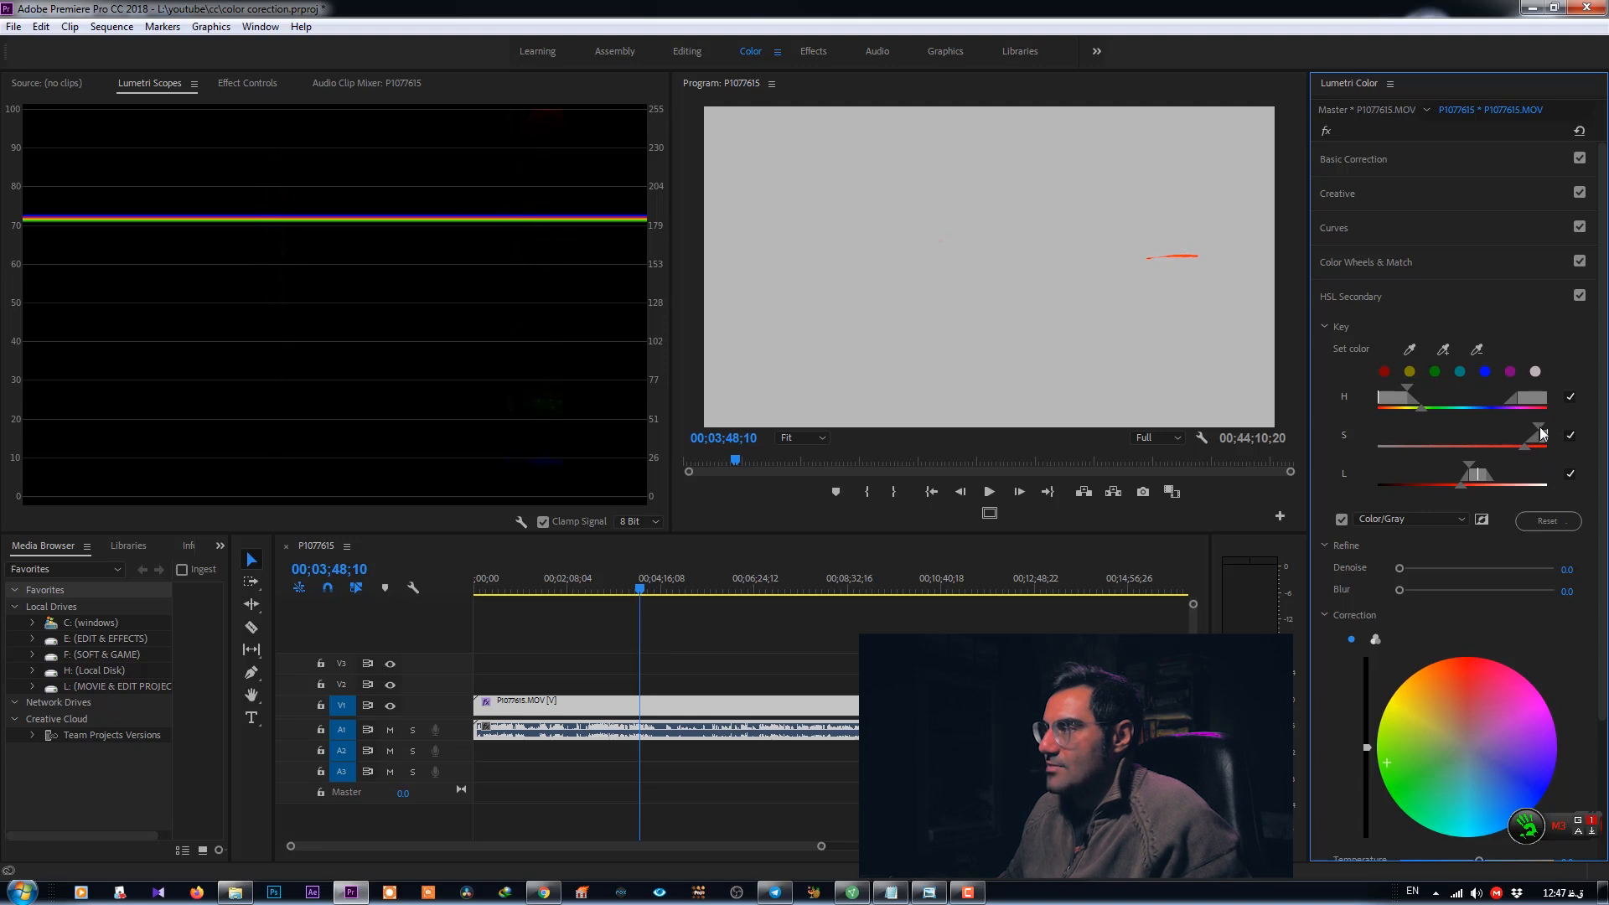
left_click_drag(1535, 428, 1510, 436)
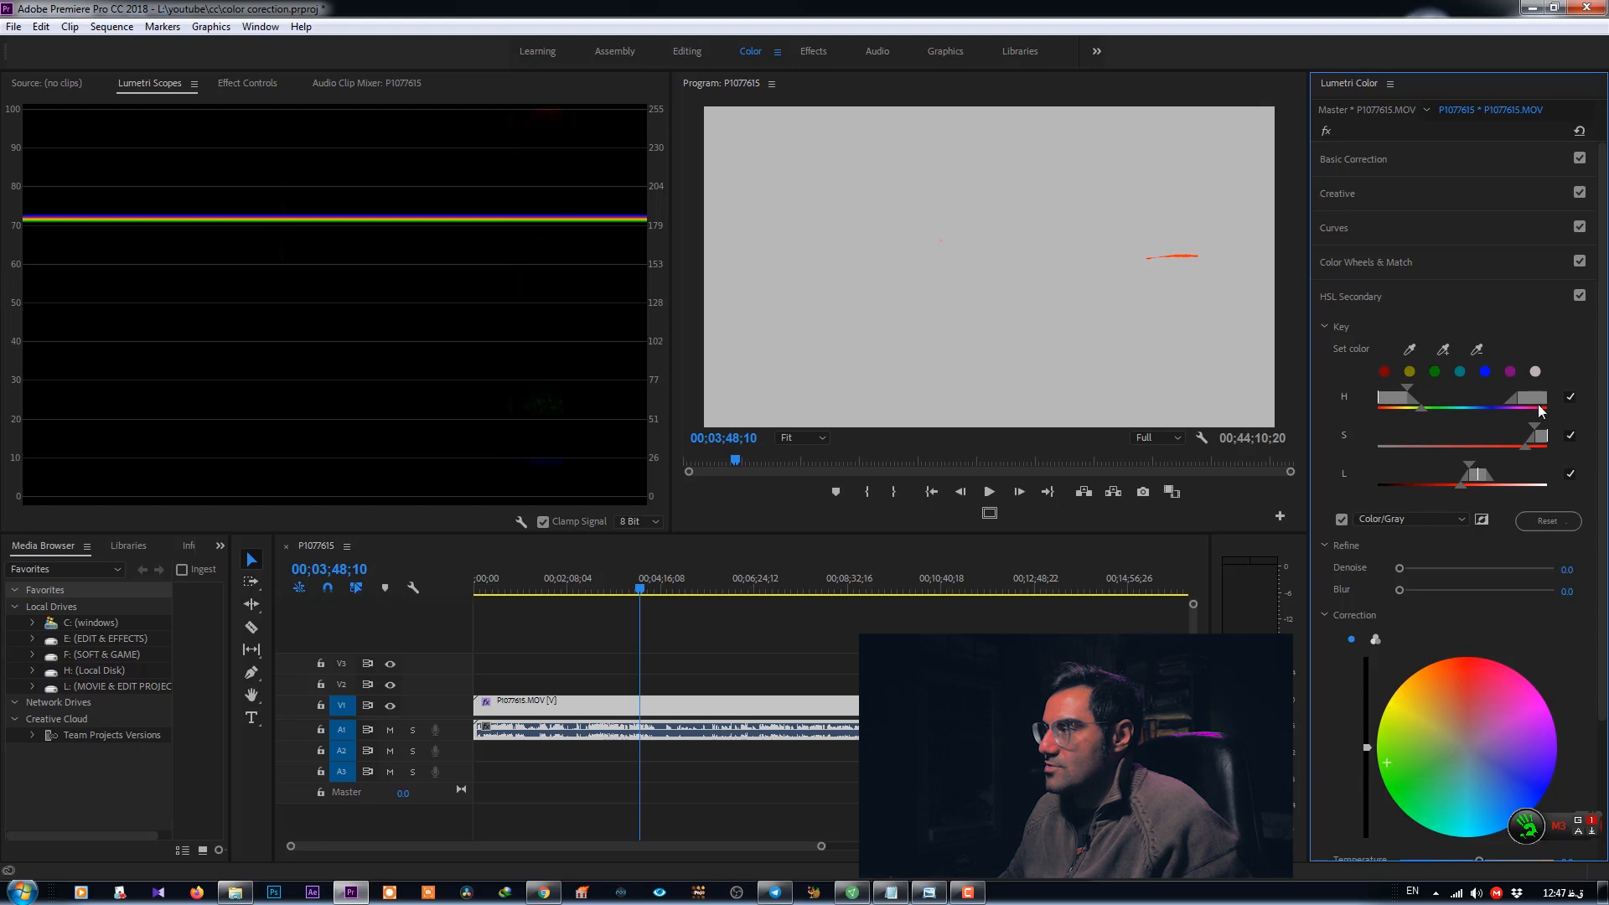
left_click_drag(1540, 430, 1539, 432)
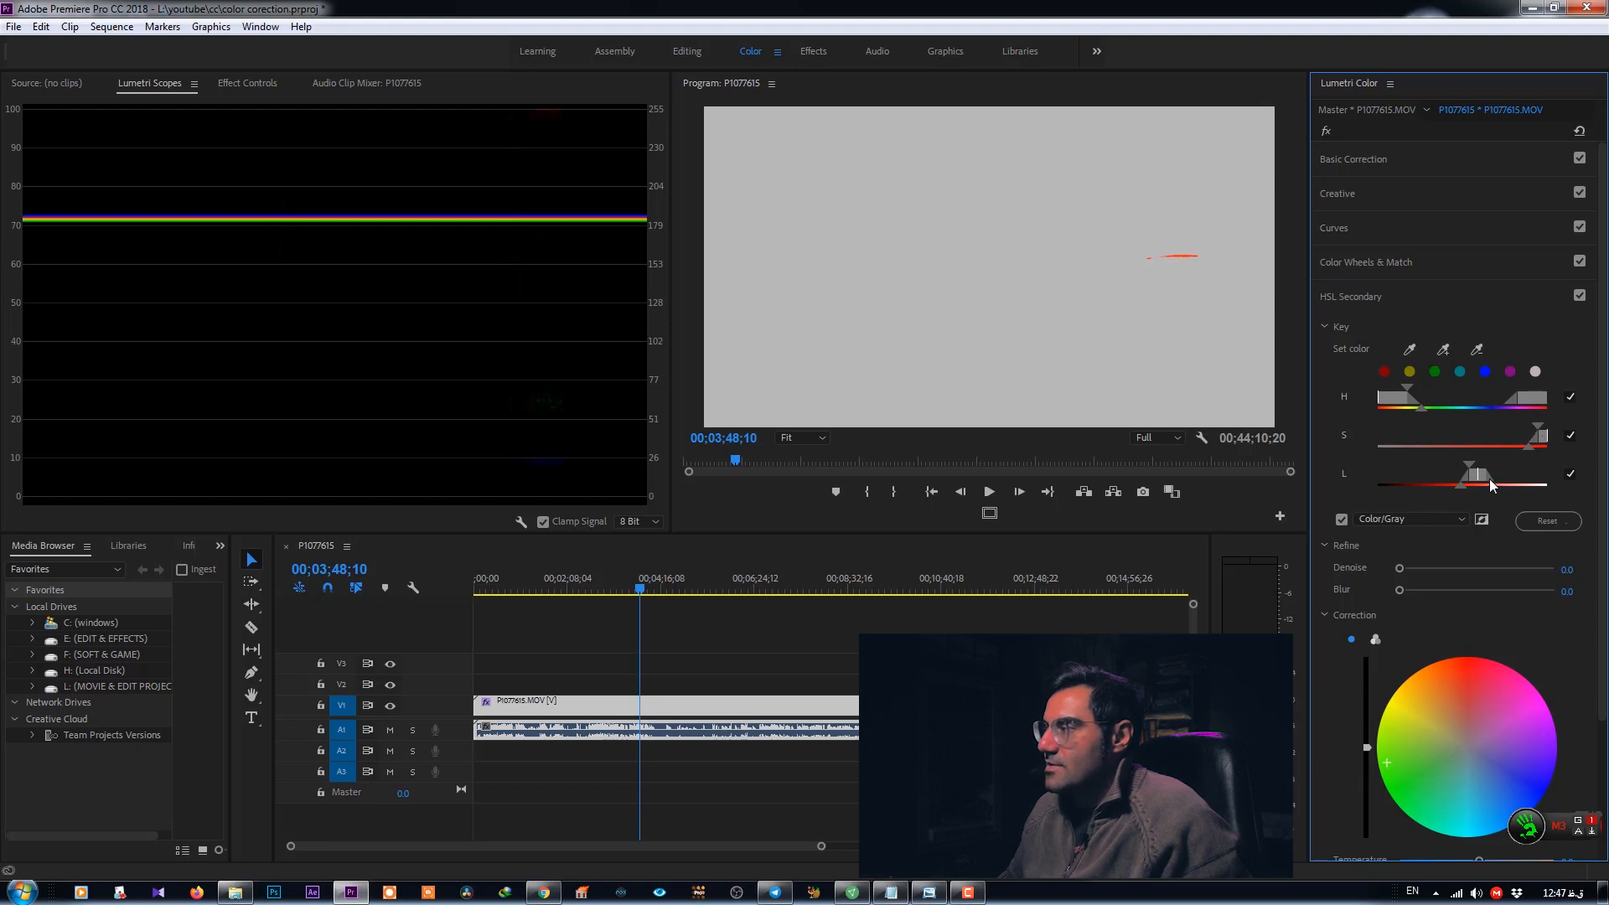
- Adjust the lightness range of the key and turn off the Color/Gray preview
mouse_move(1470, 469)
left_mouse_down()
mouse_move(1507, 480)
mouse_move(1481, 485)
left_mouse_up()
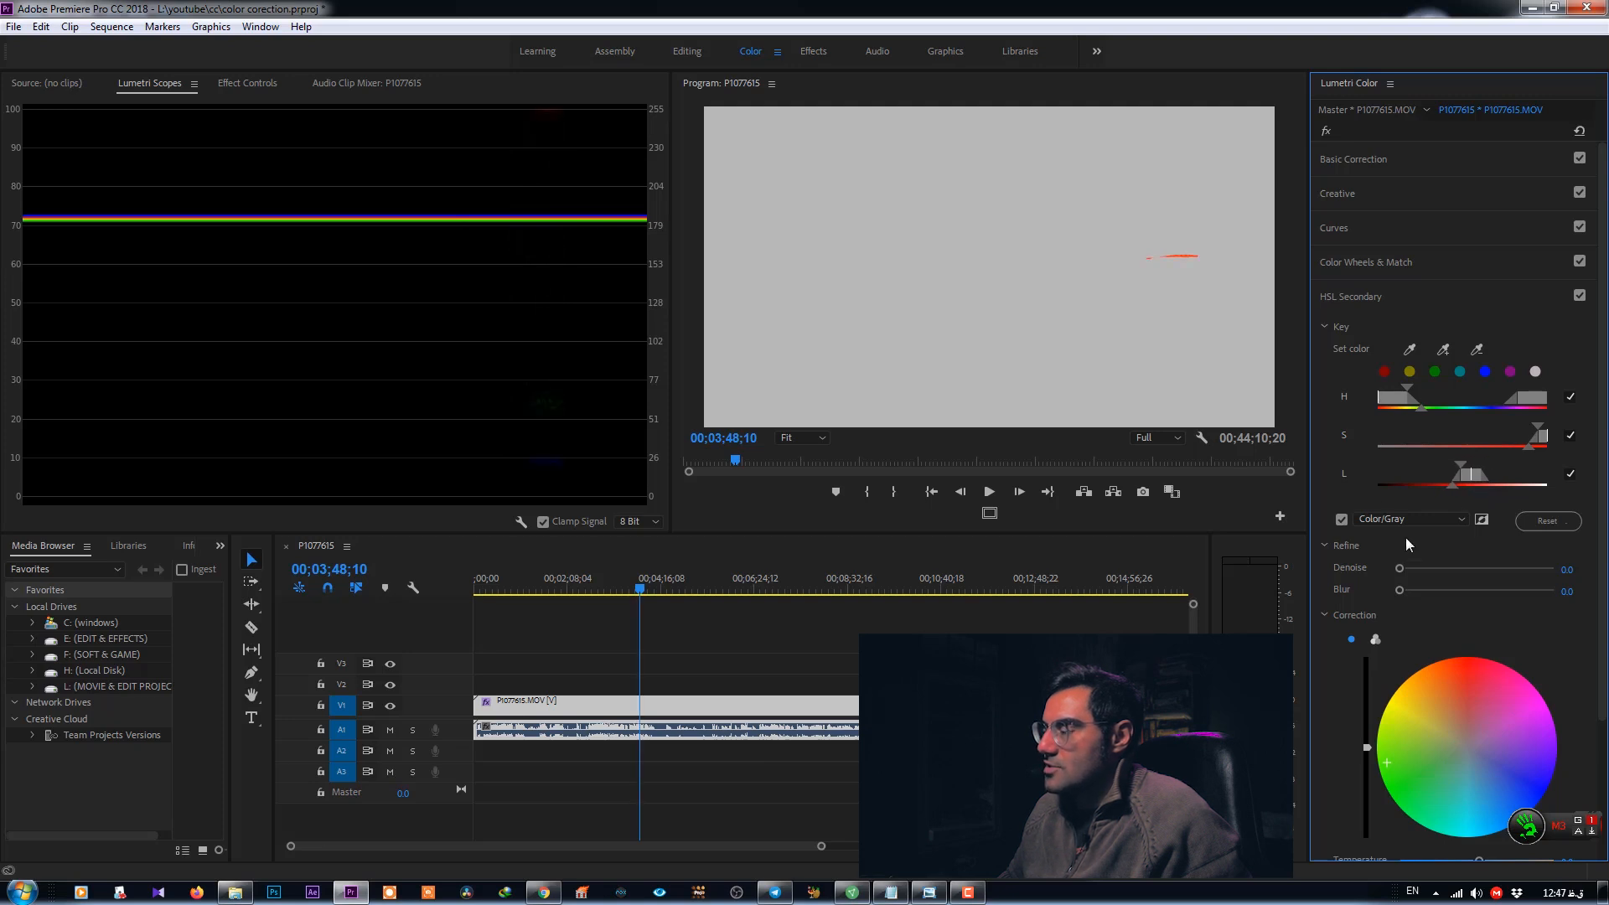
left_click(1344, 518)
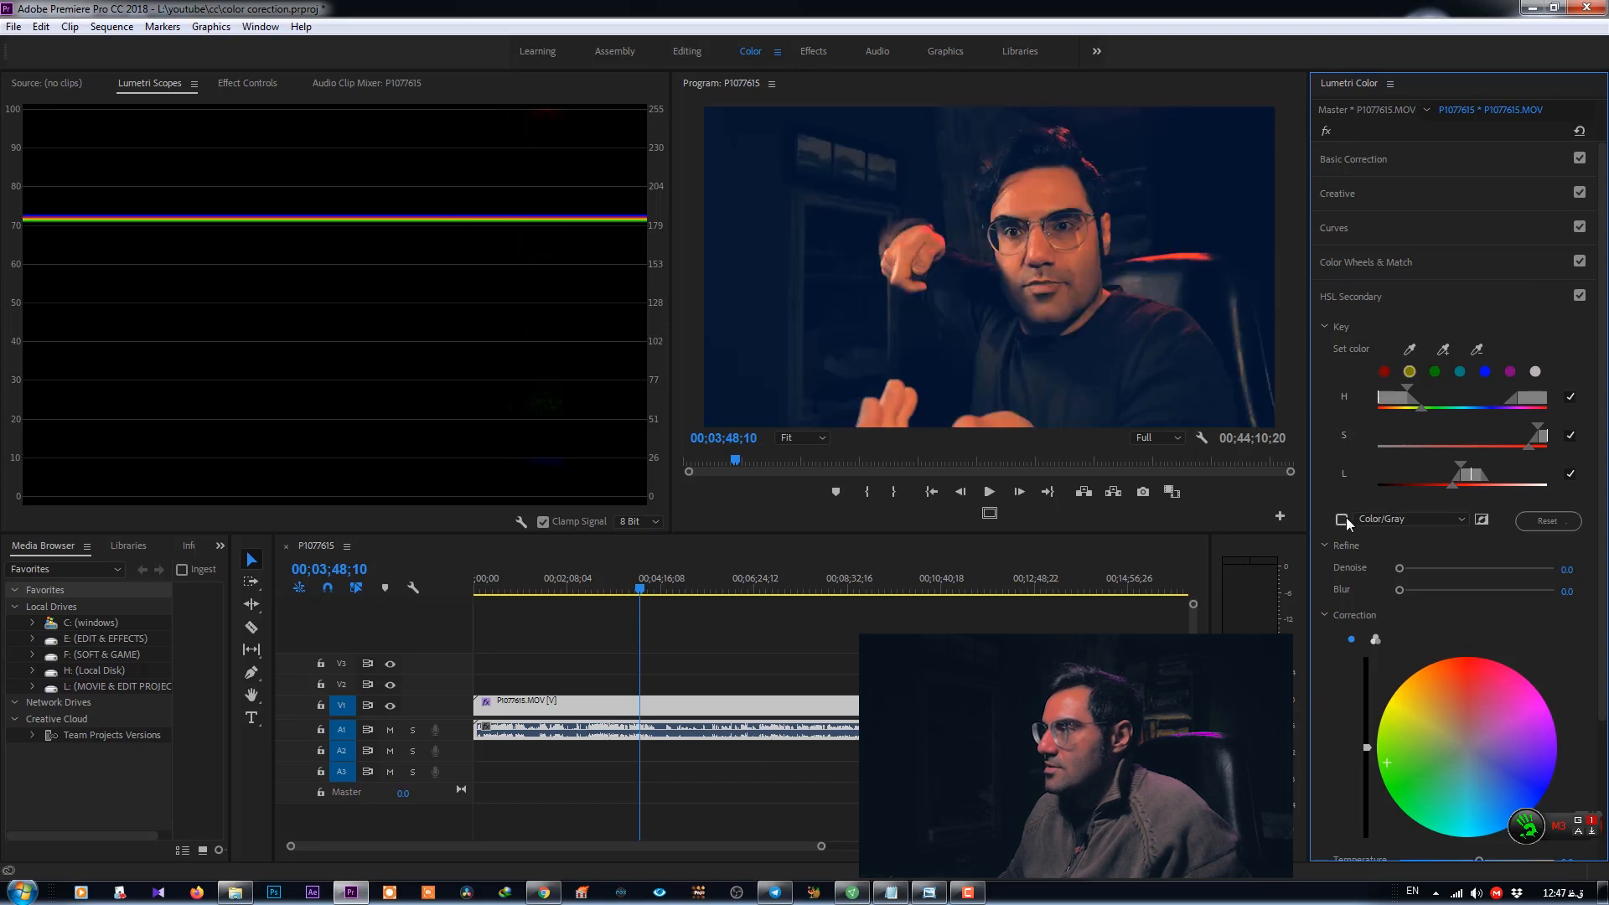
- Add more of the red chair light to the HSL key with the add-color eyedropper, checking the Color/Gray mask
left_click(1343, 519)
left_click(1343, 519)
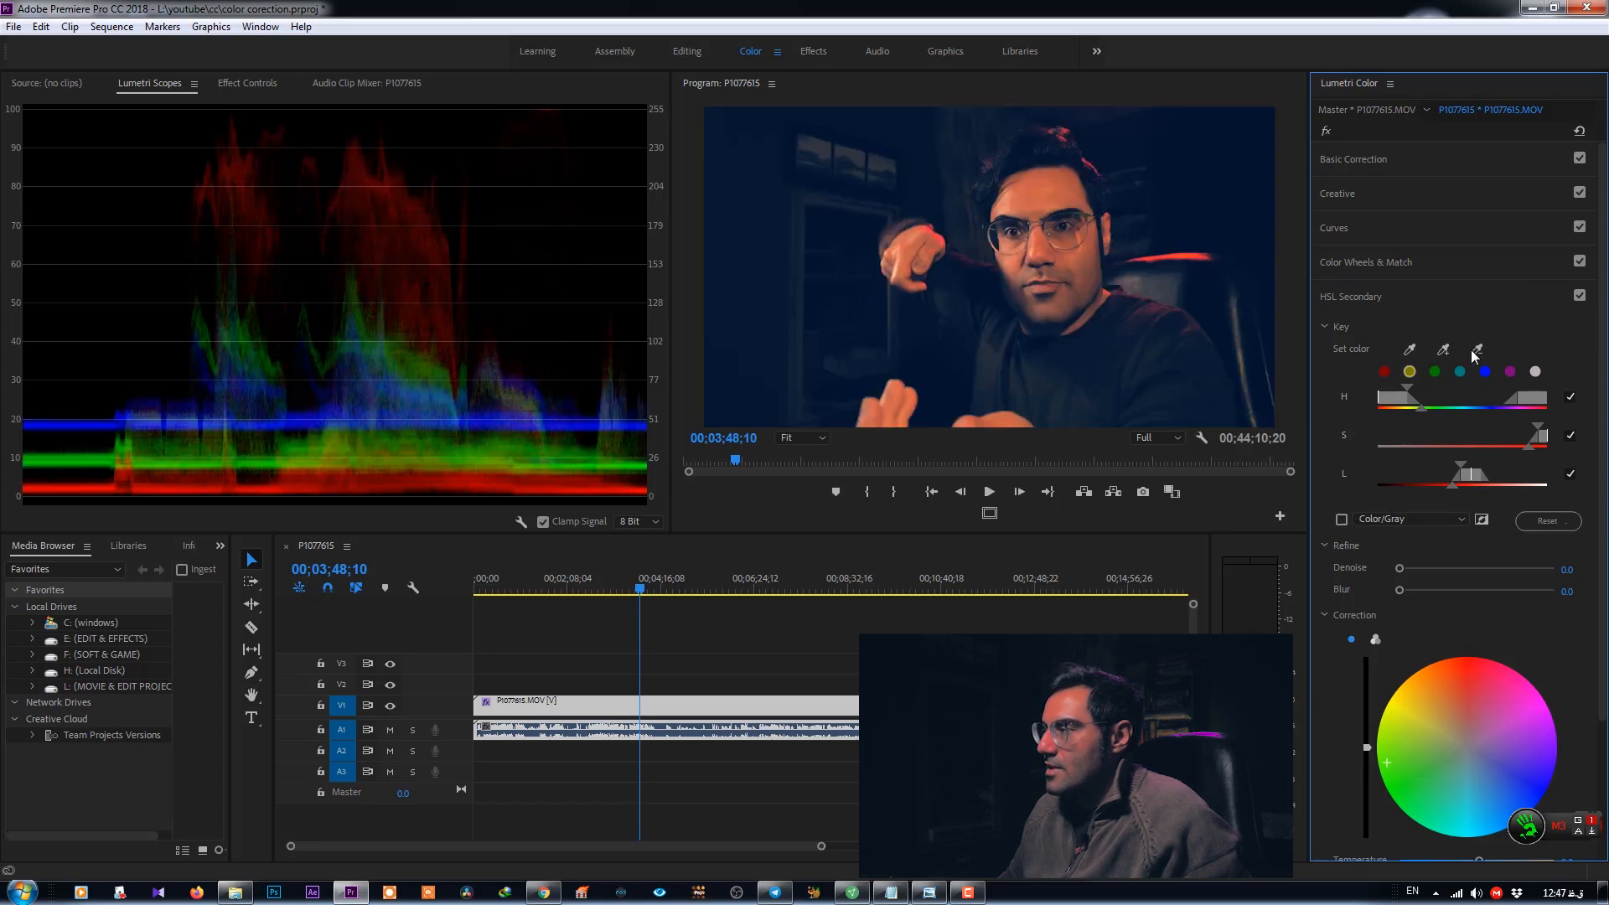
left_click(1445, 349)
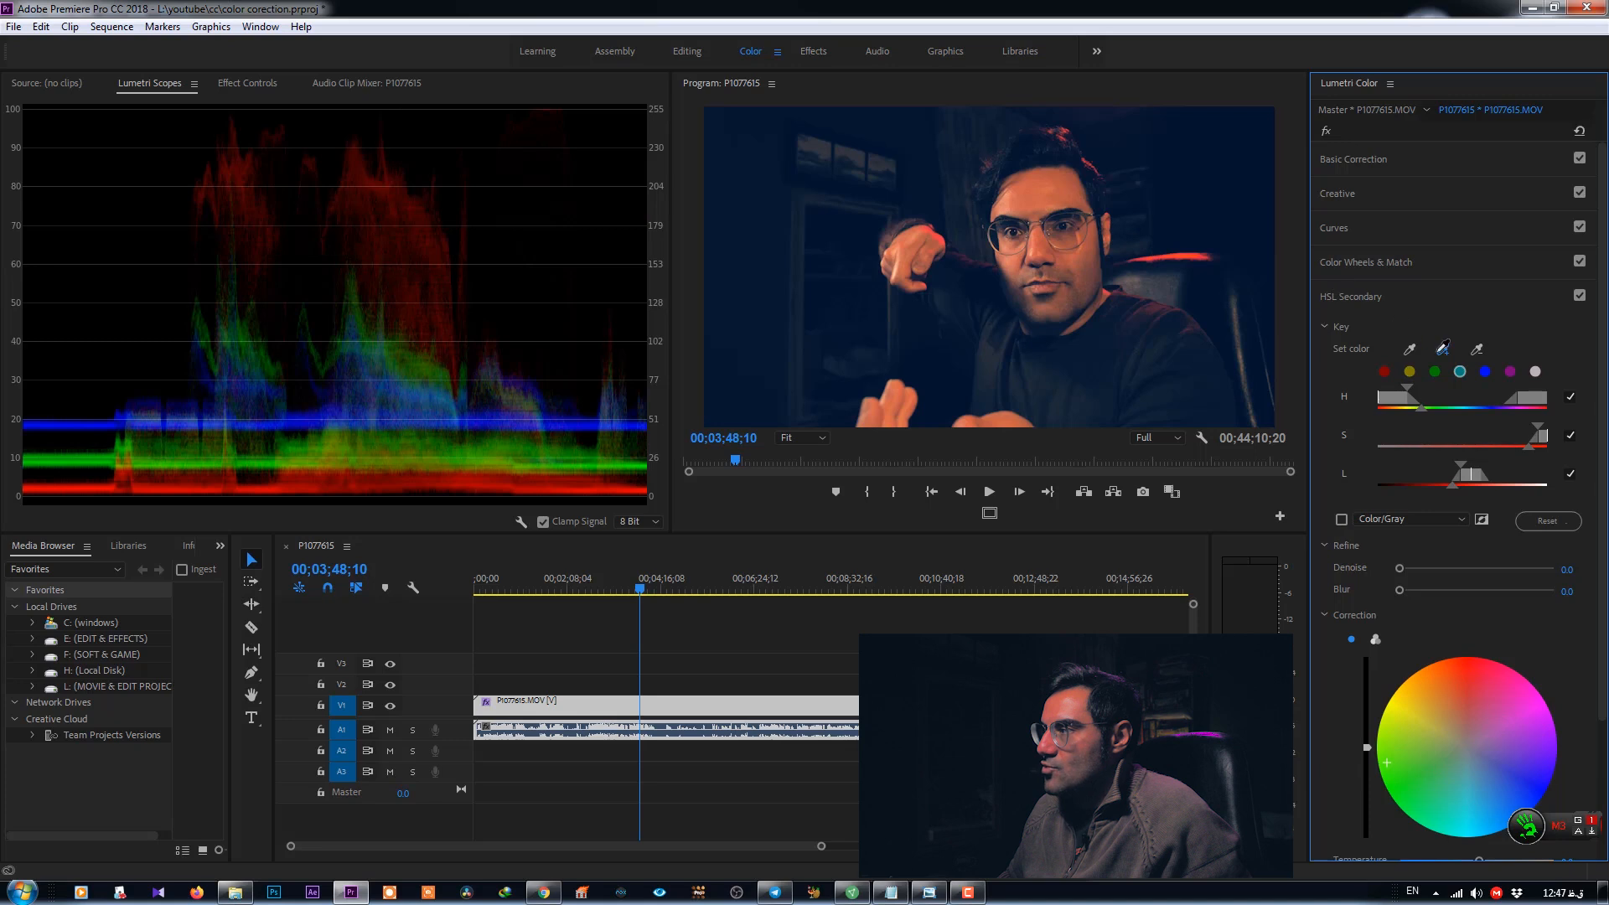
left_click(1160, 259)
left_click(1342, 519)
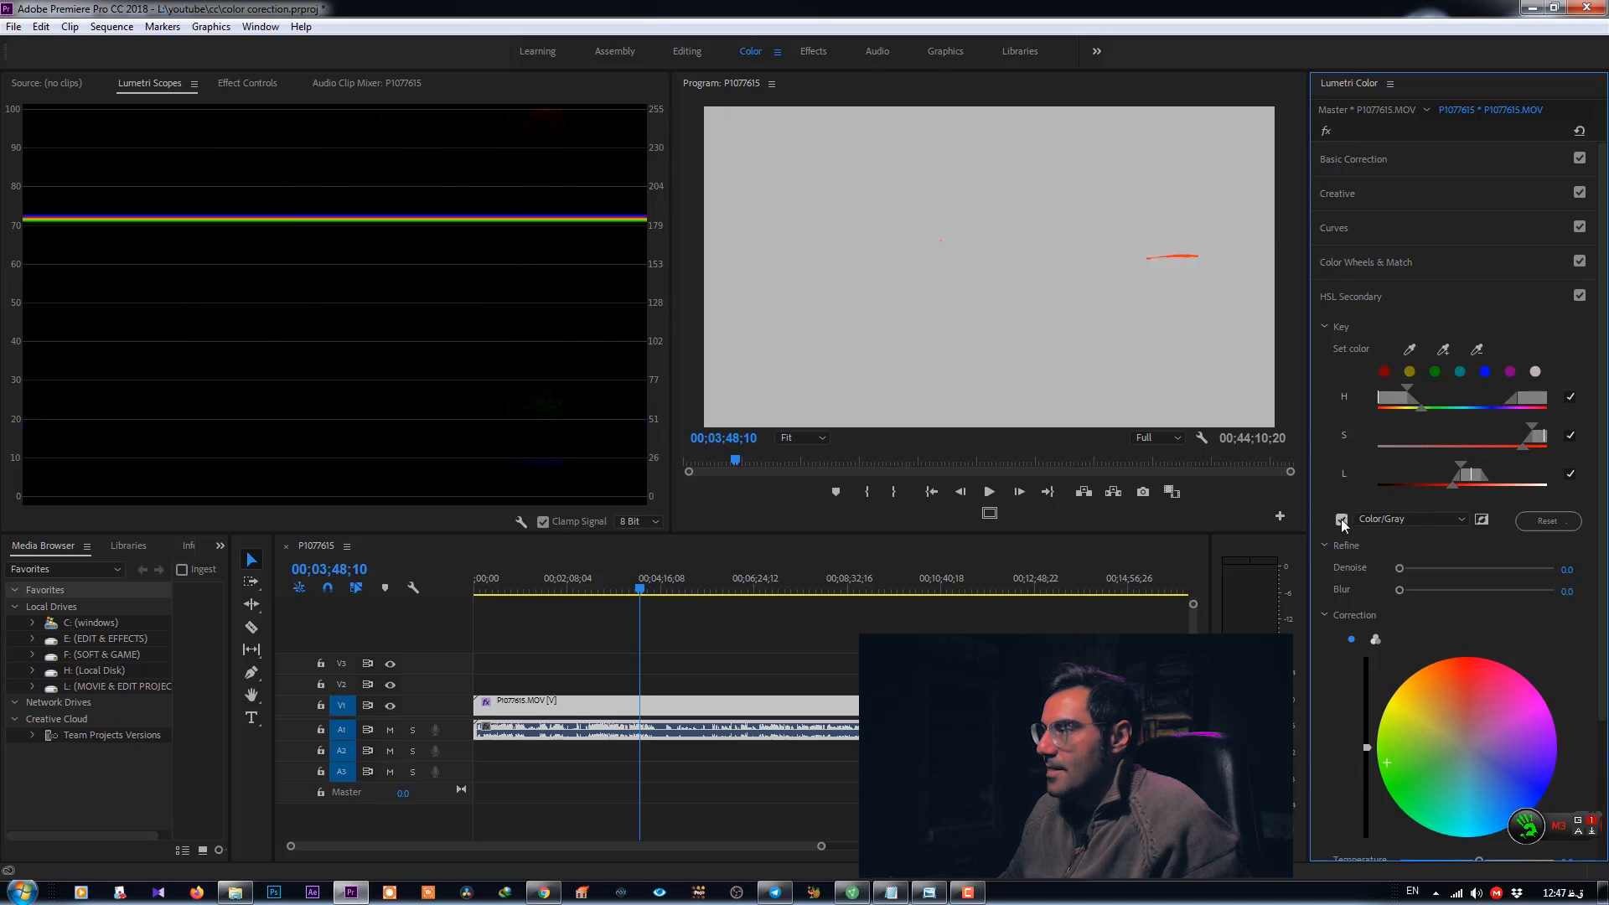
left_click(1341, 519)
left_click(1442, 355)
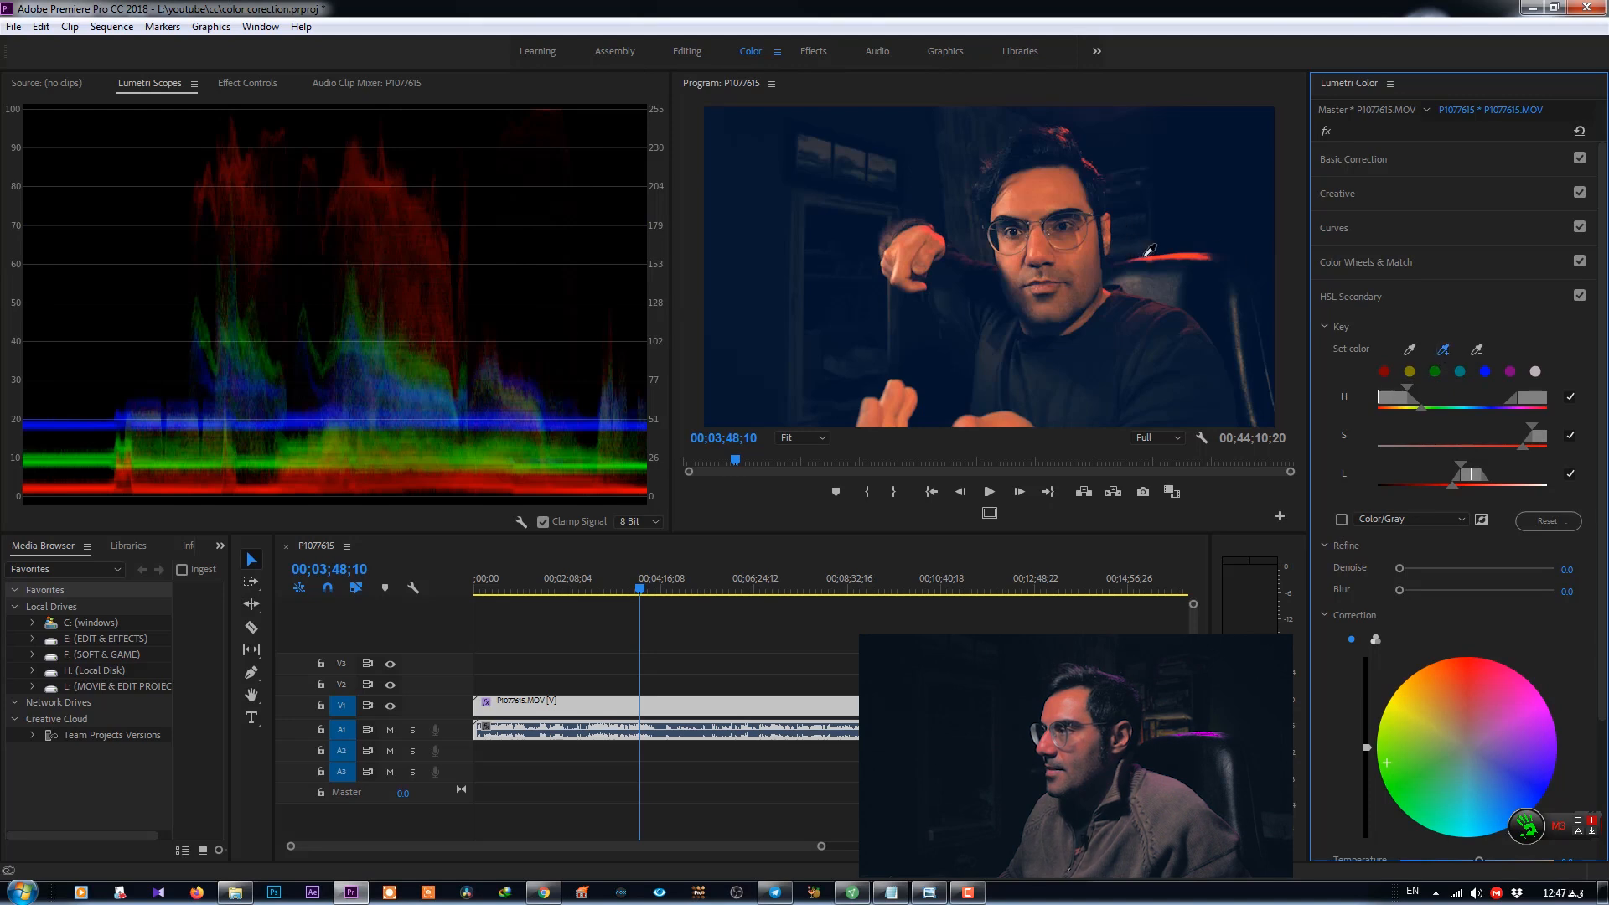
left_click(1143, 256)
- Show the Color/Gray mask and adjust the hue range handles of the key
left_click(1341, 519)
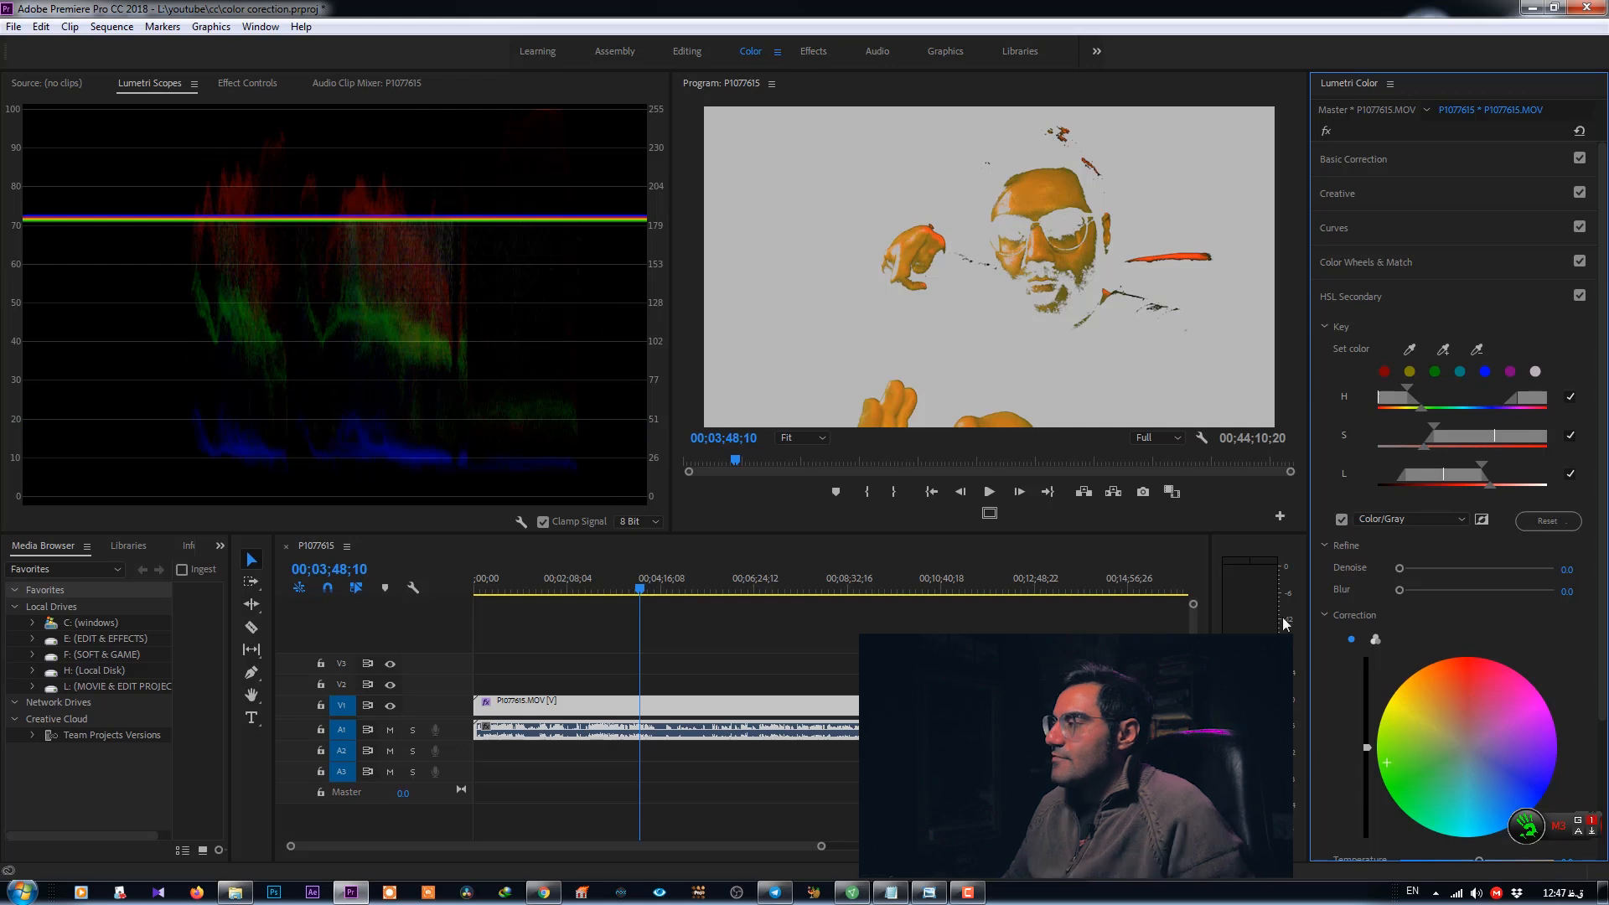
left_click_drag(1406, 387, 1399, 389)
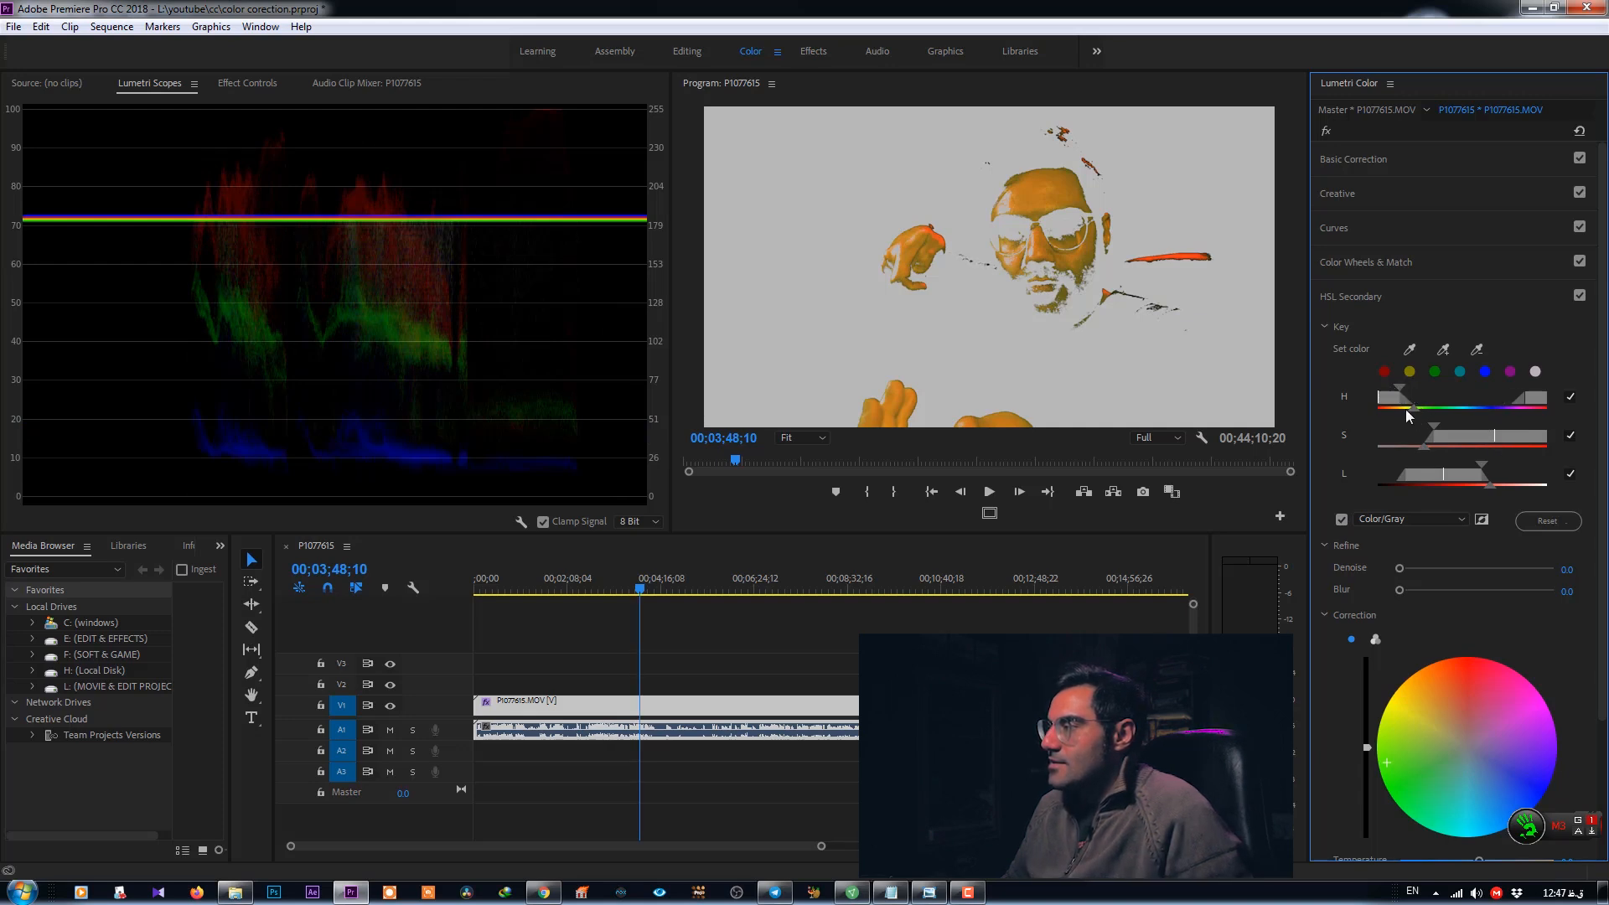
left_click_drag(1402, 392, 1387, 393)
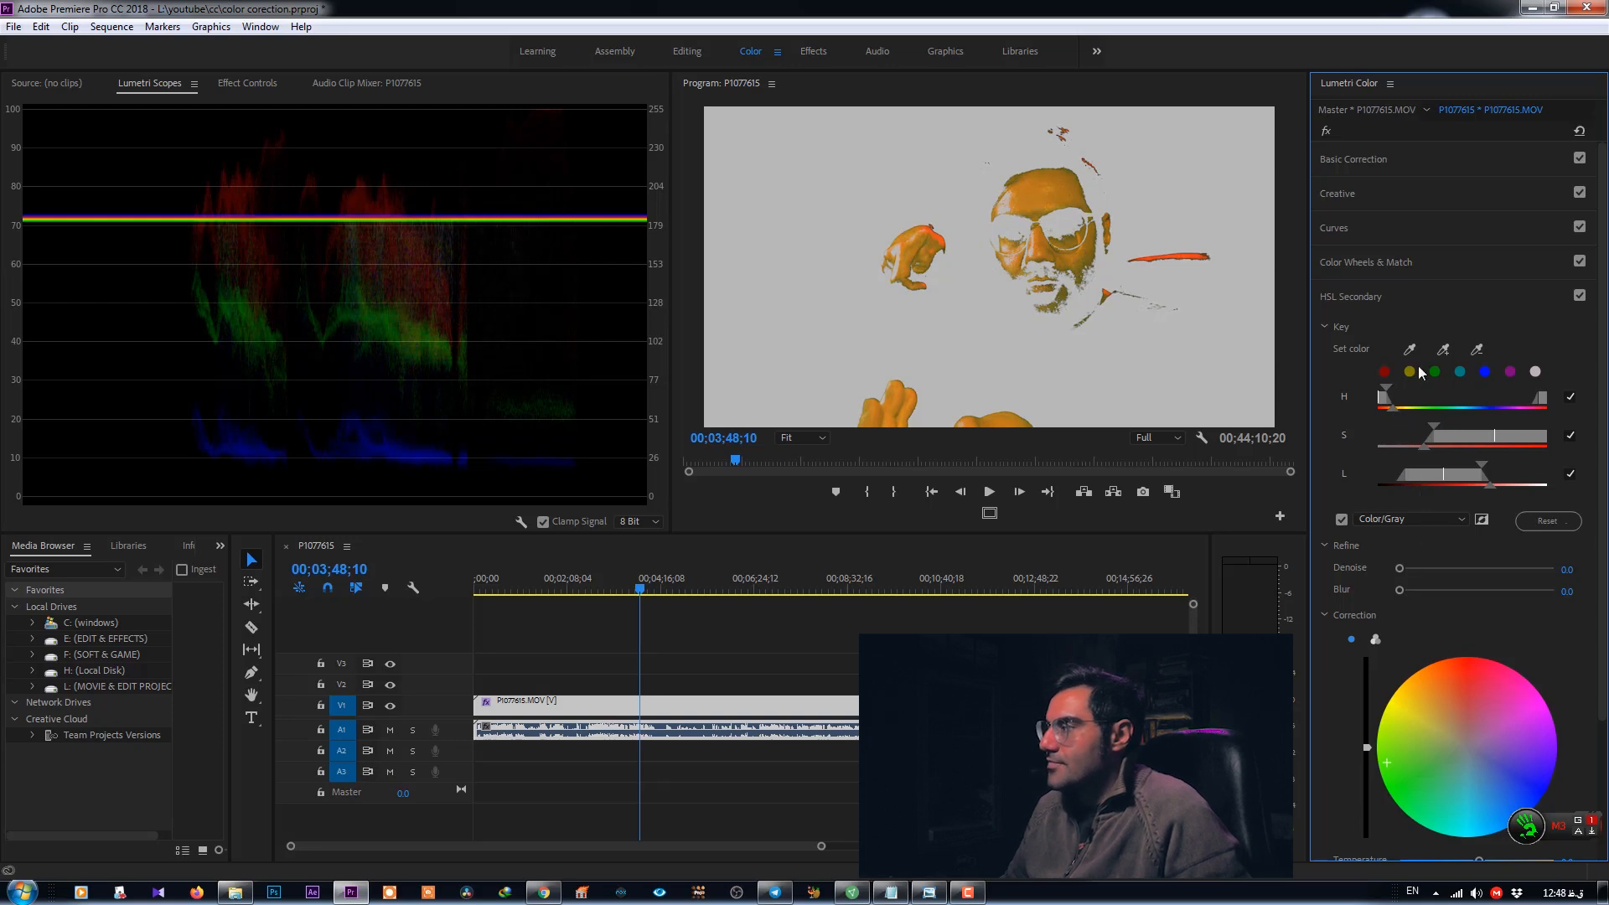
- Remove the face, forehead and hand tones from the key with the remove-color eyedropper
left_click(1476, 348)
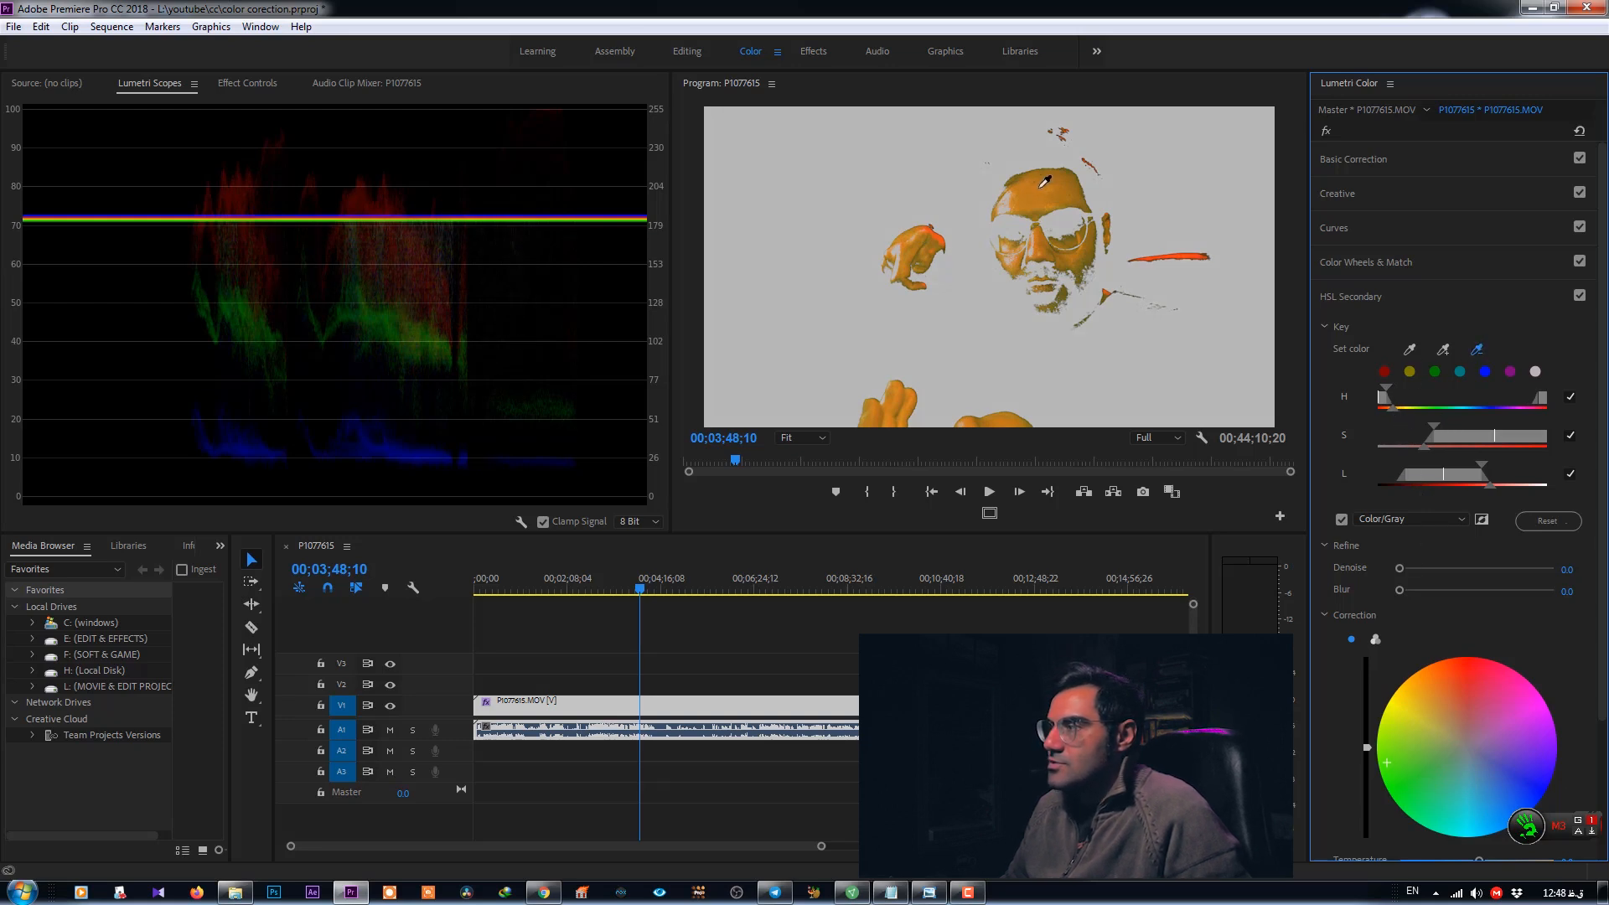
left_click(1043, 185)
left_click(1477, 348)
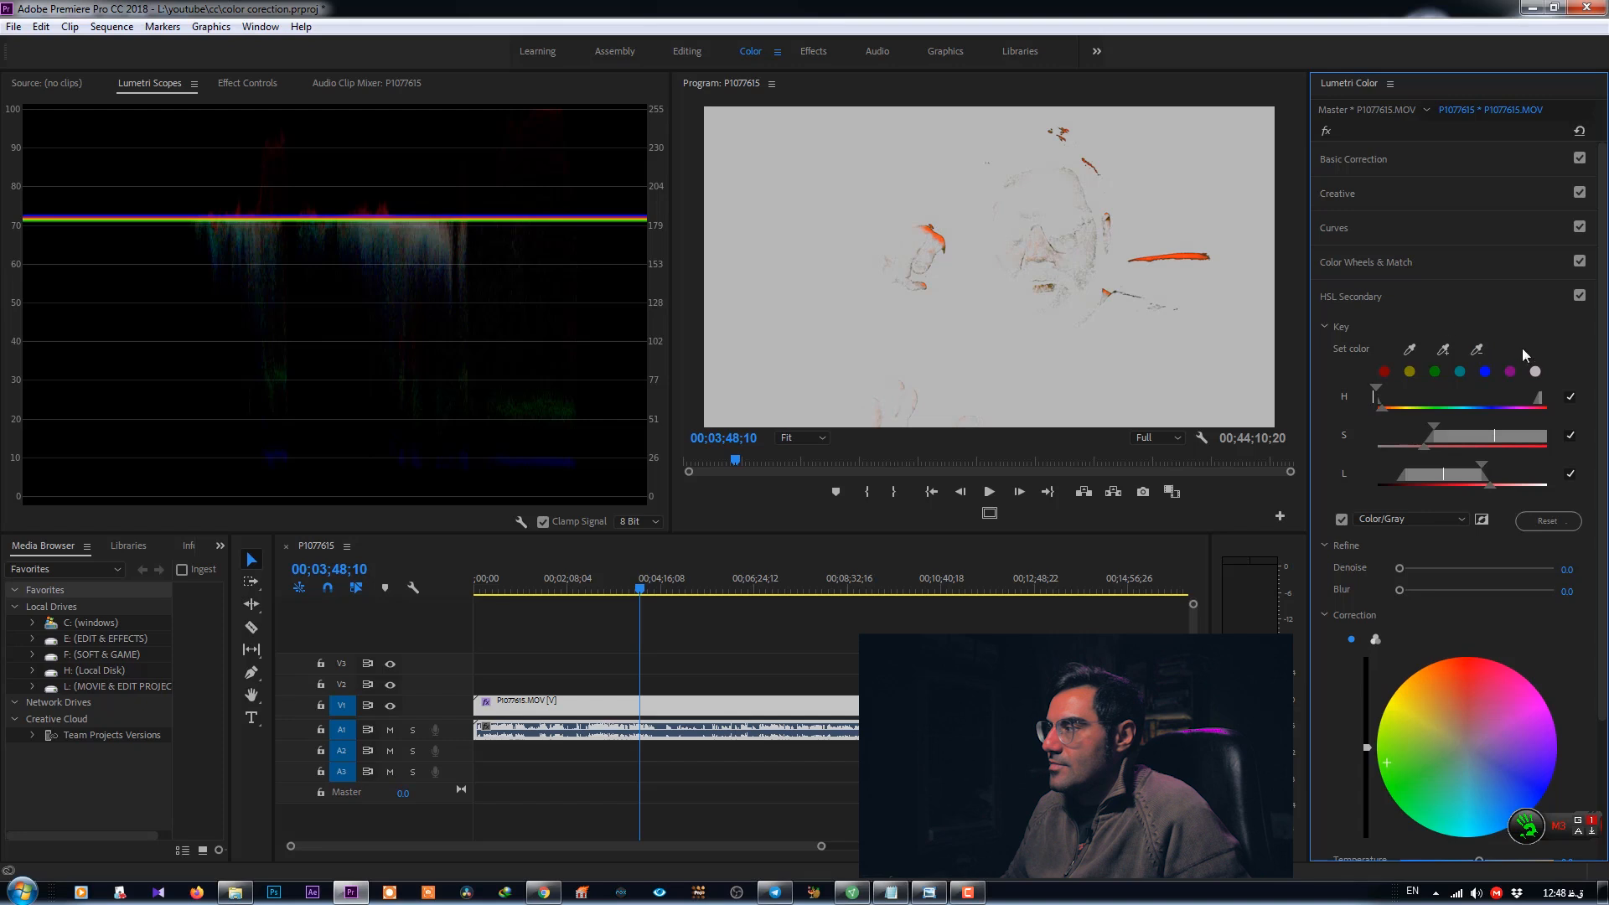
left_click(1039, 237)
left_click(1035, 257)
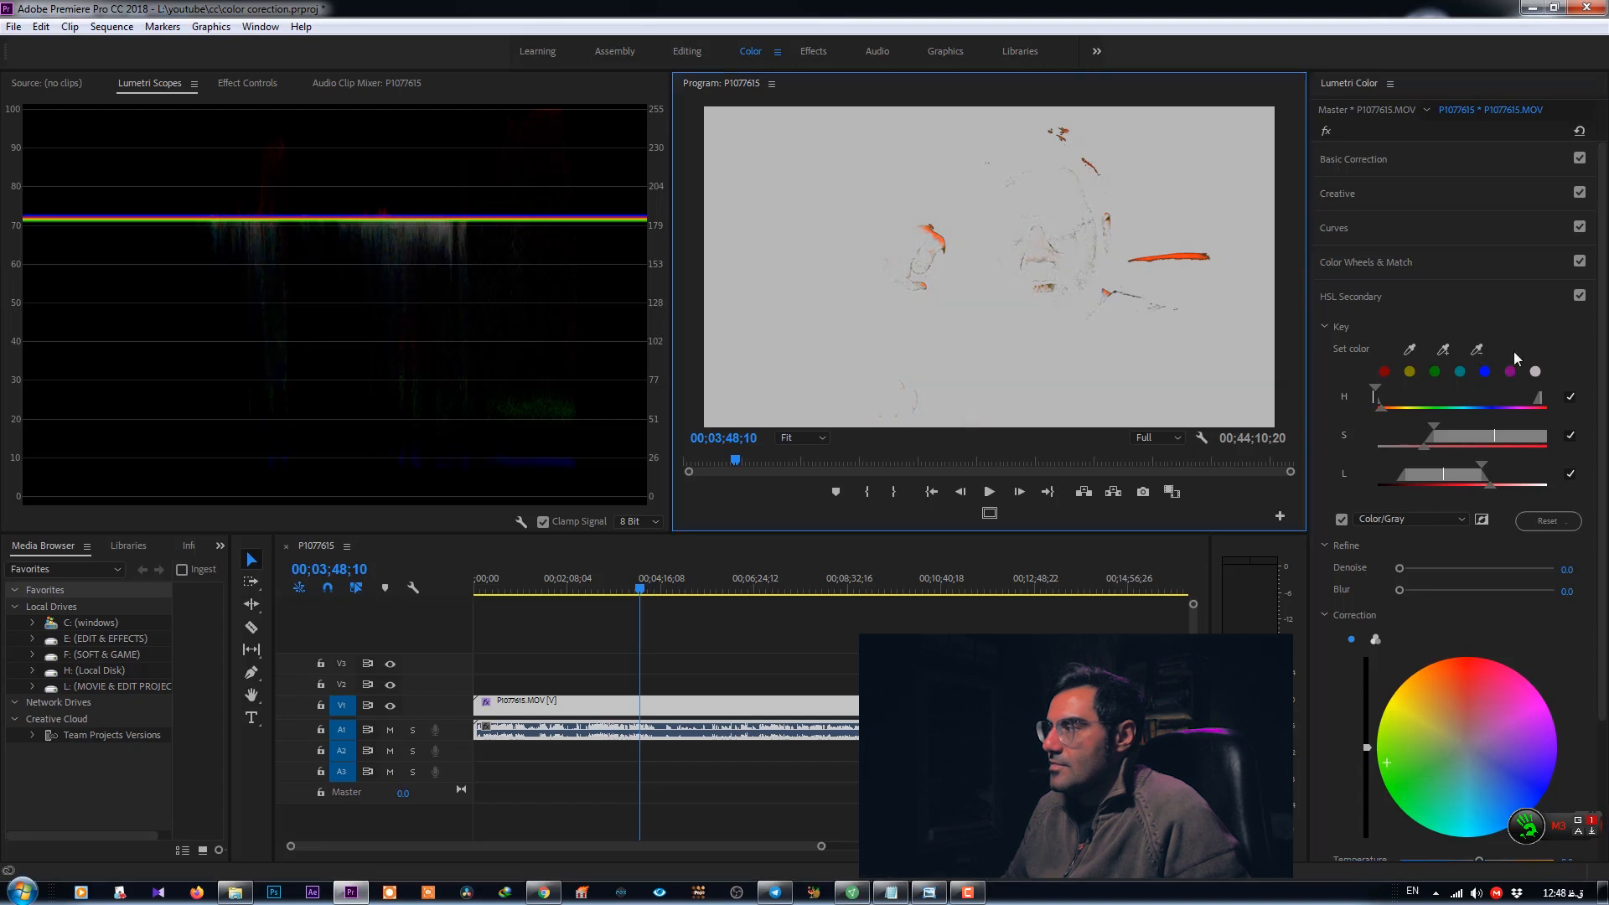
left_click(1477, 348)
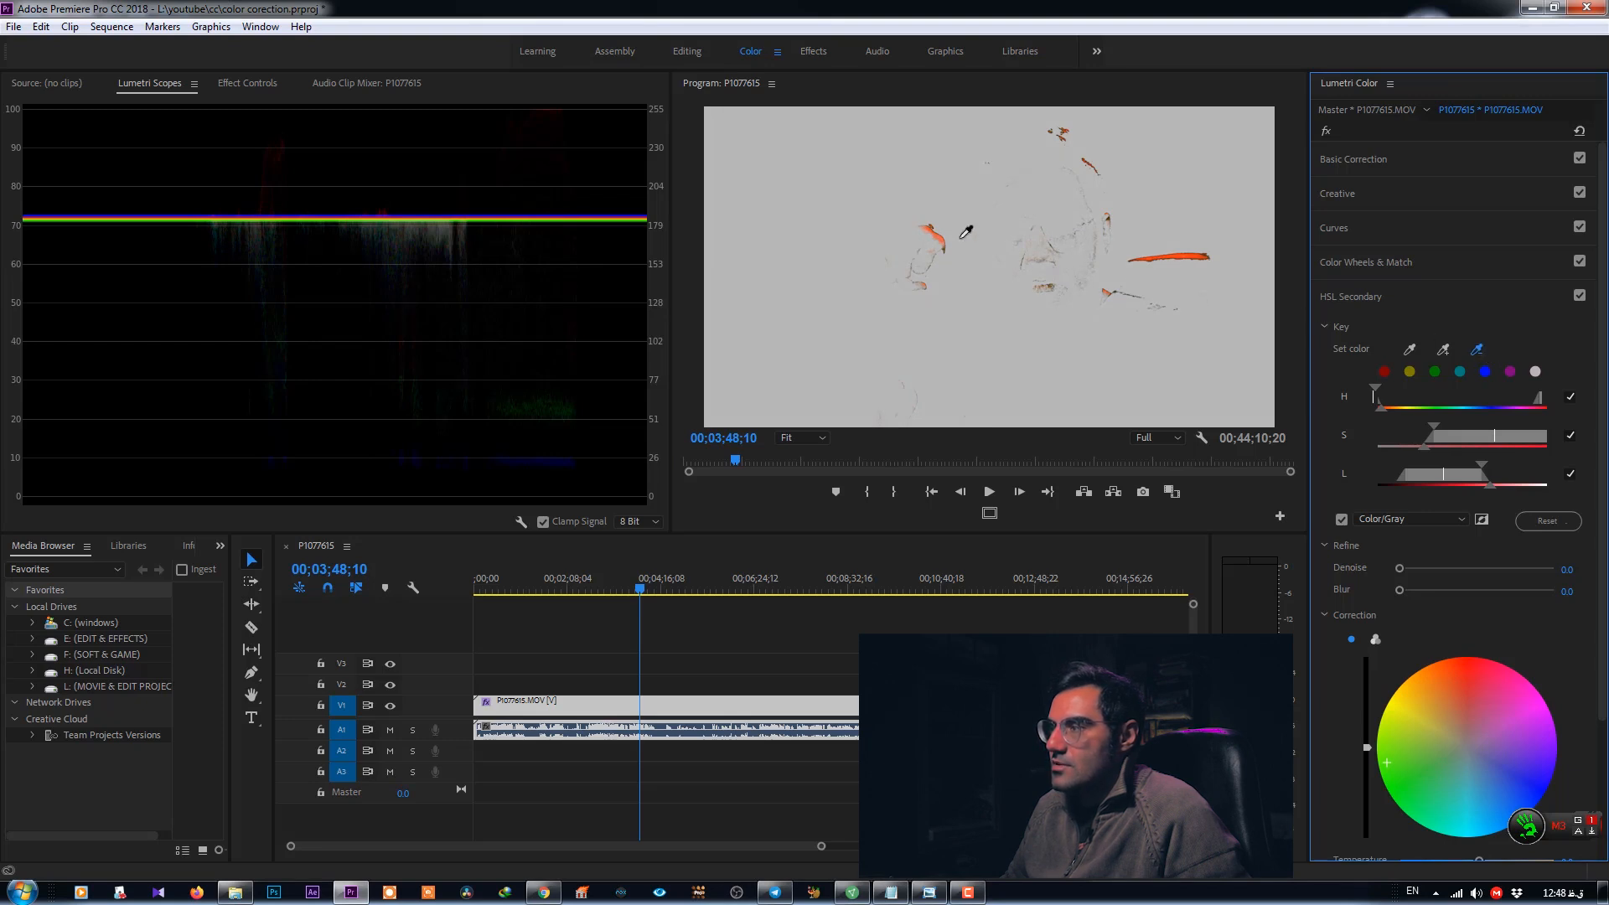
left_click(920, 283)
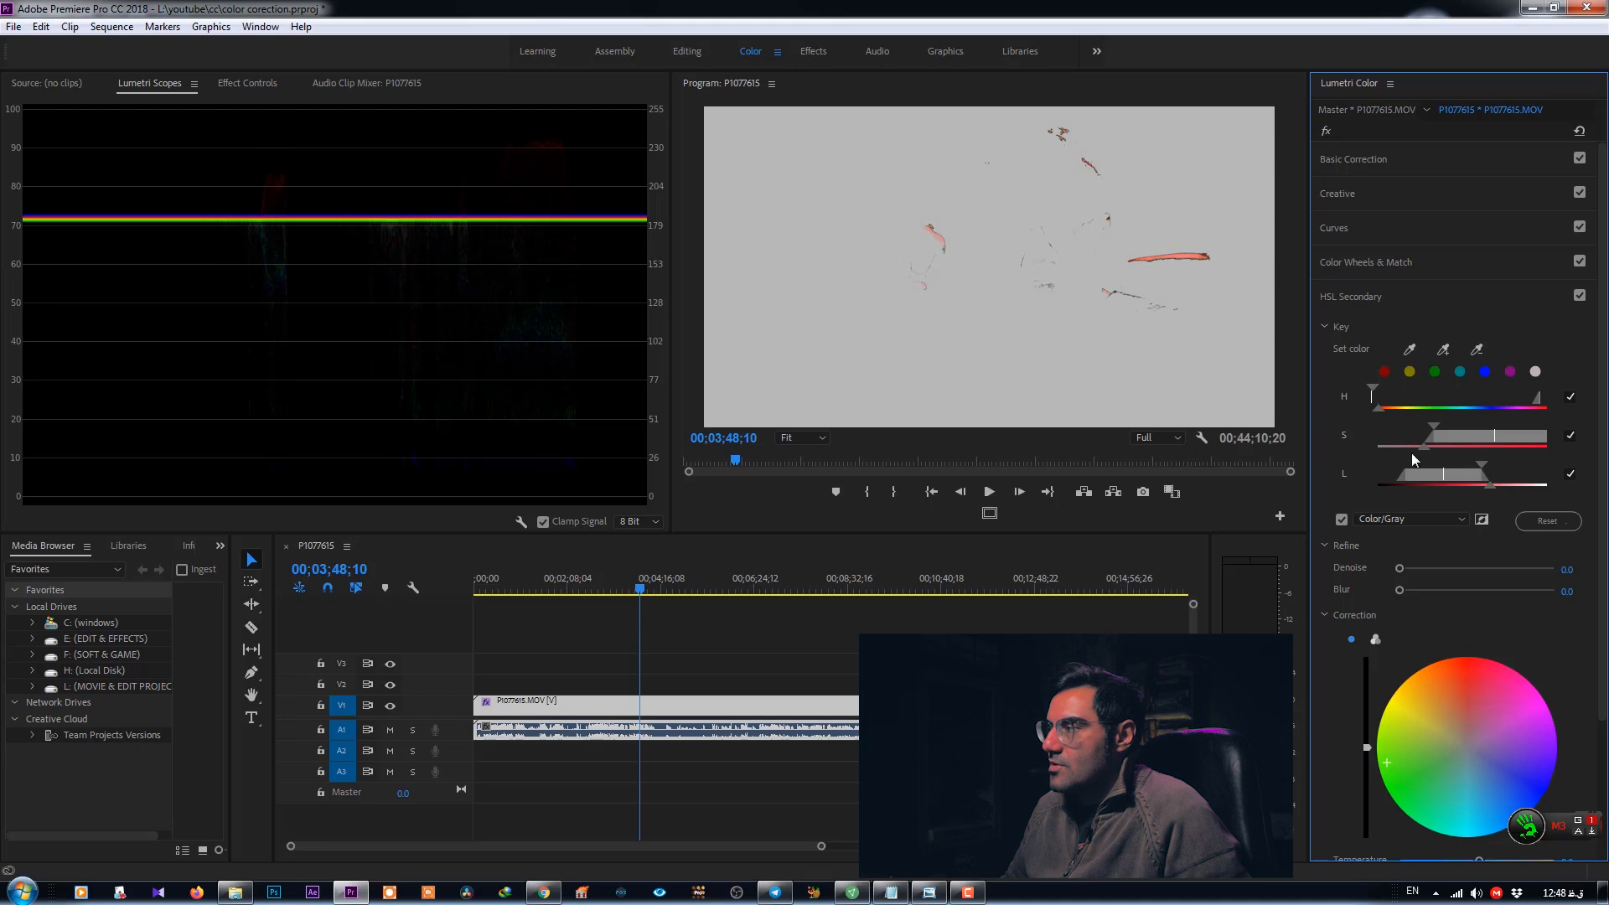
left_click(1476, 349)
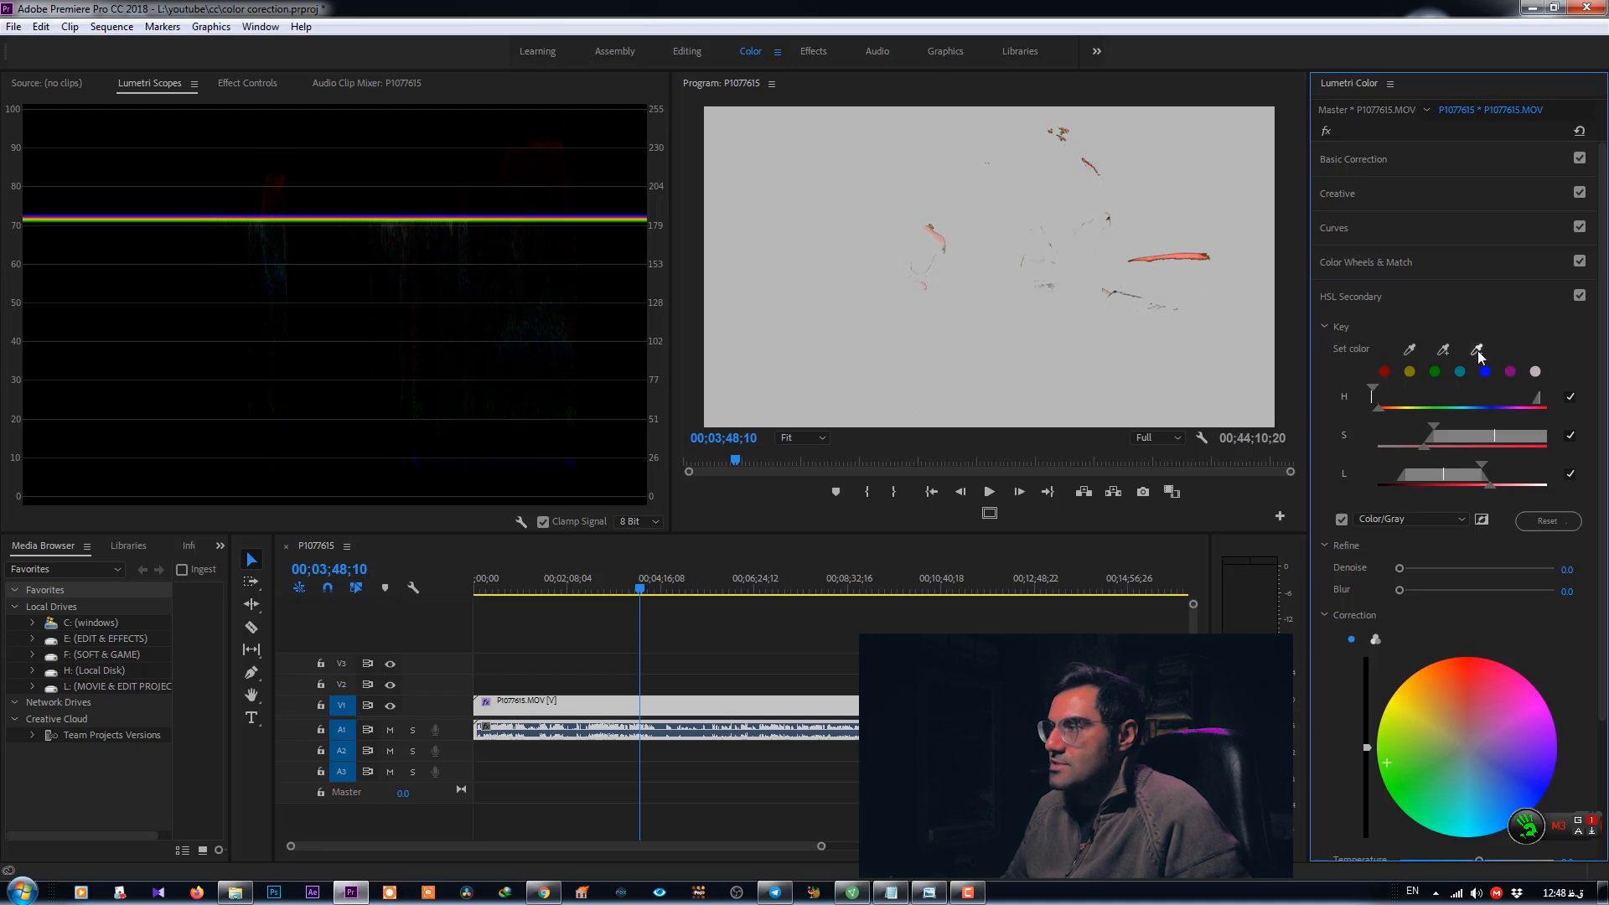
left_click(922, 244)
left_click(1476, 349)
left_click(1105, 291)
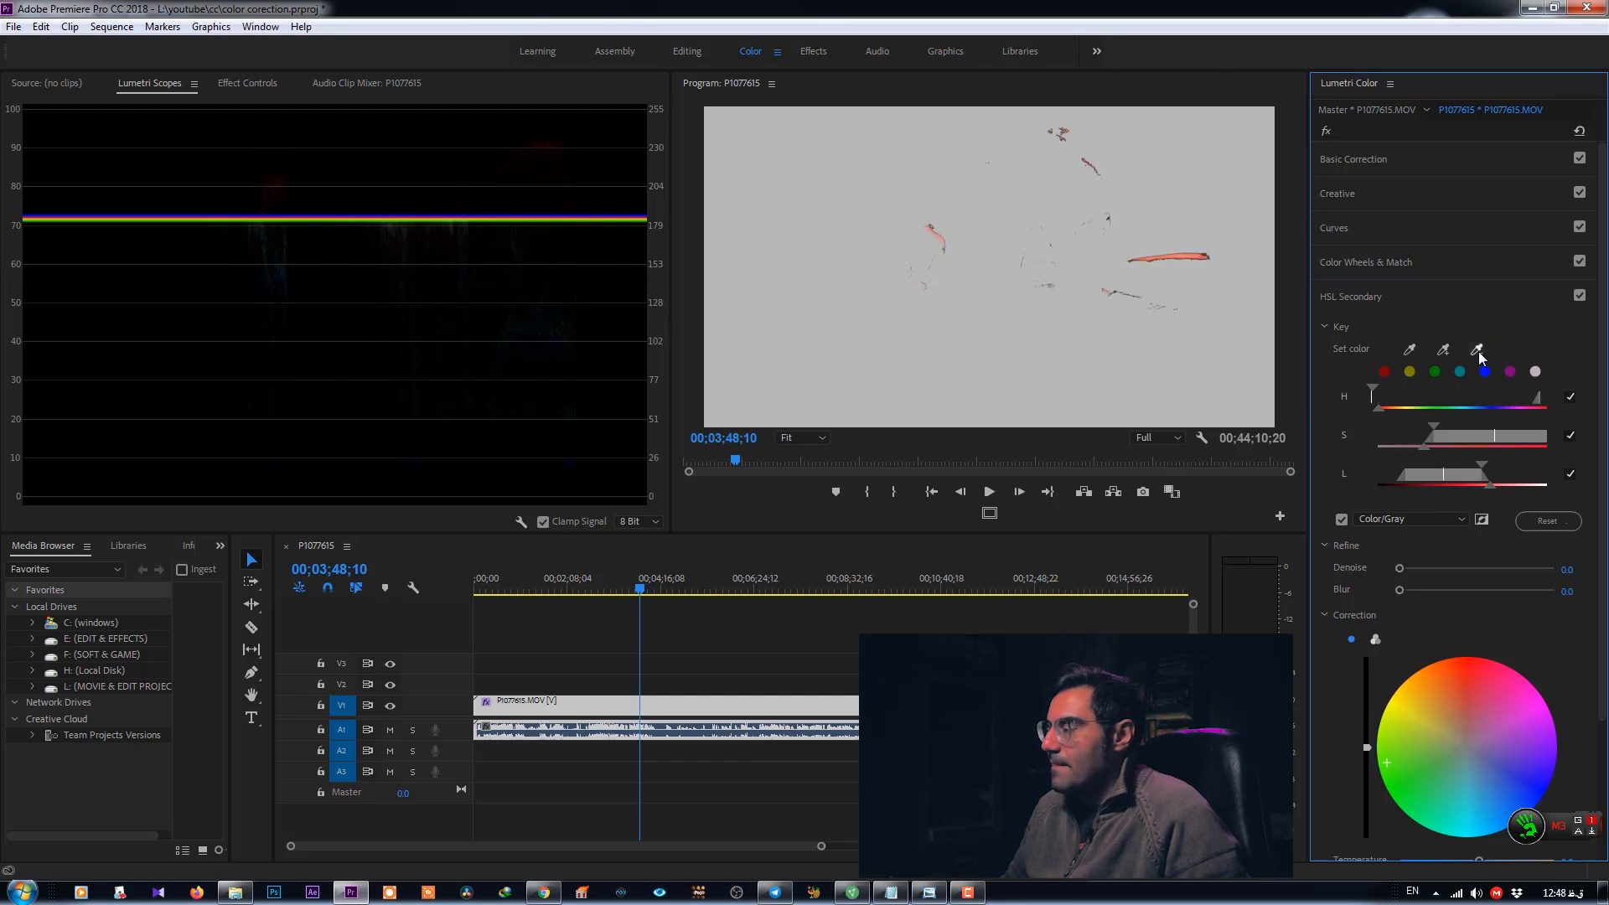
- Tint the keyed light toward magenta with the correction wheel and set temperature to -100 and tint to -4.9
scroll(1481, 350, "down", 3)
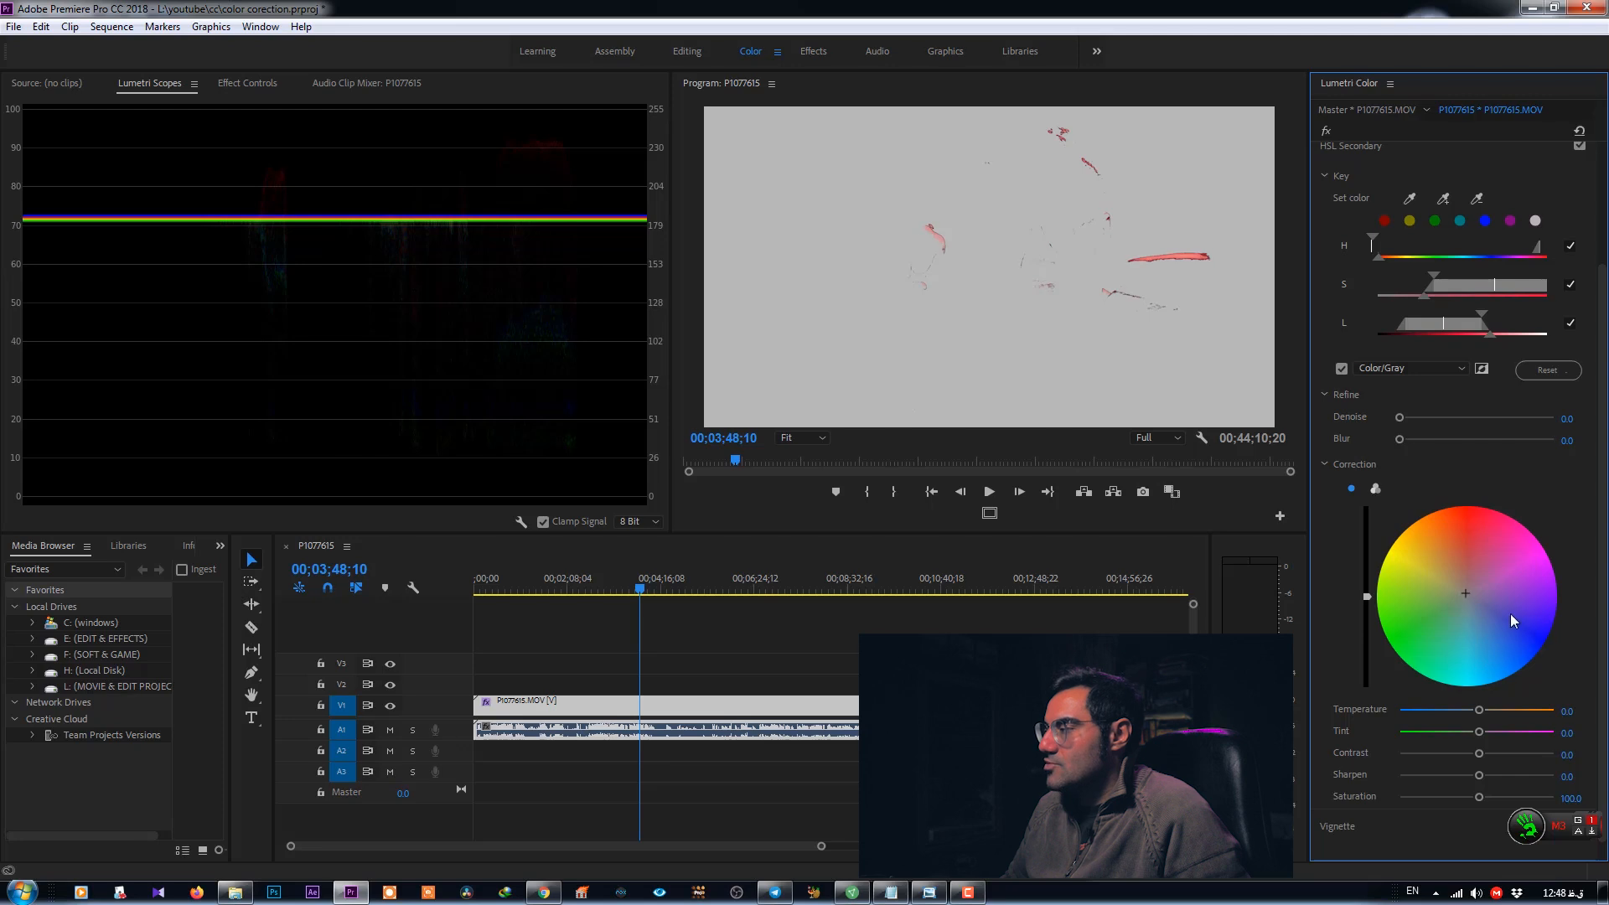
left_click_drag(1466, 592, 1523, 626)
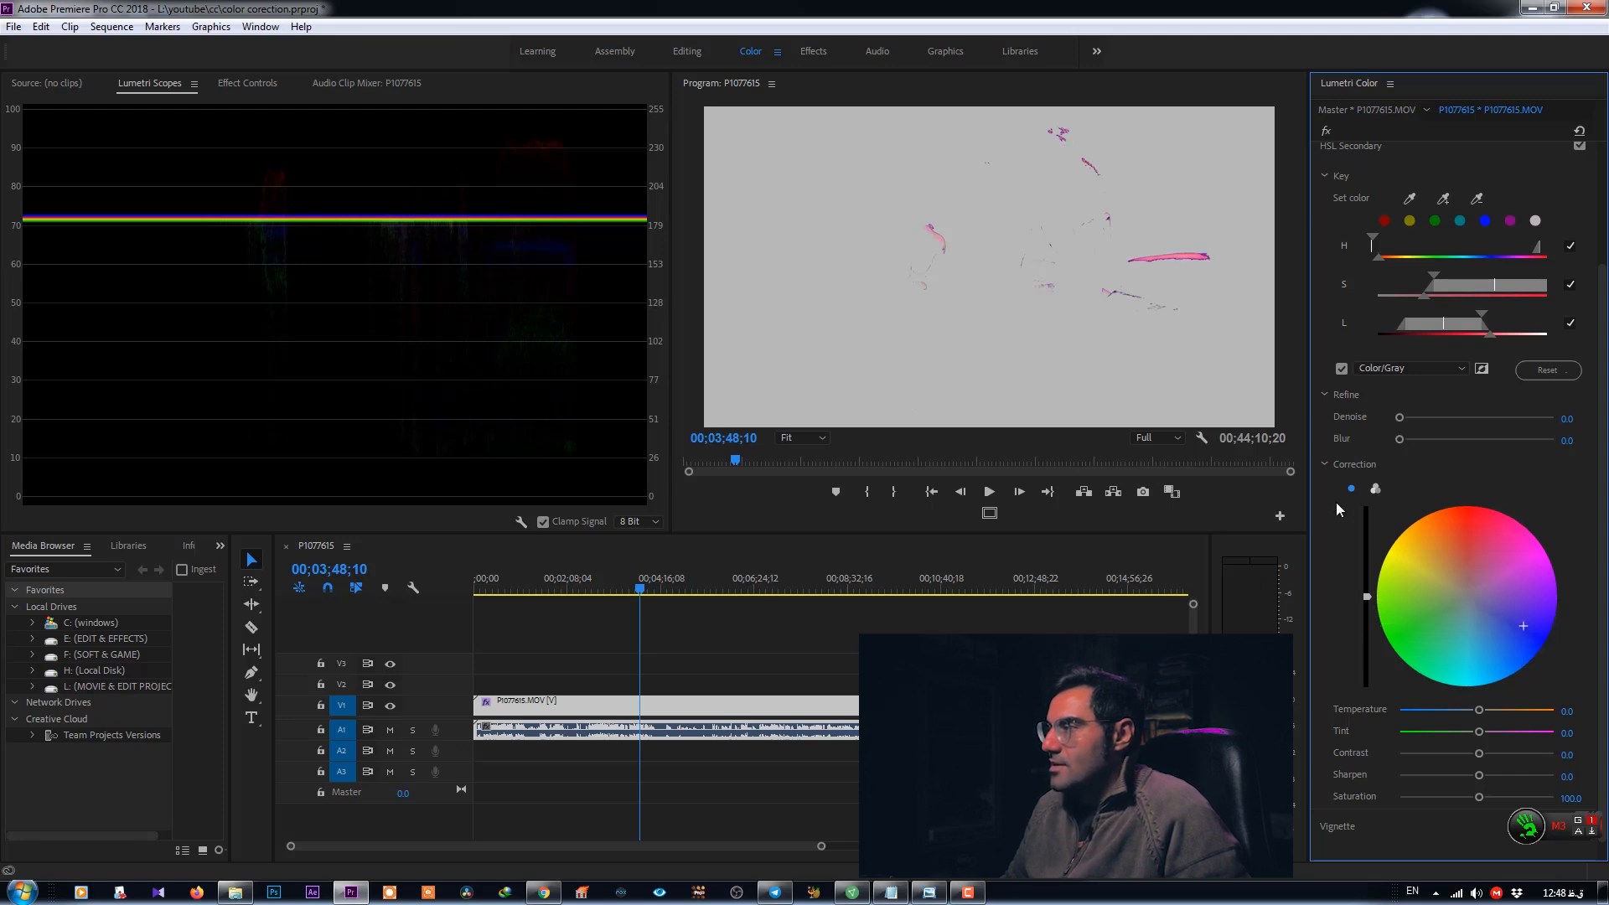
left_click_drag(1407, 710, 1357, 707)
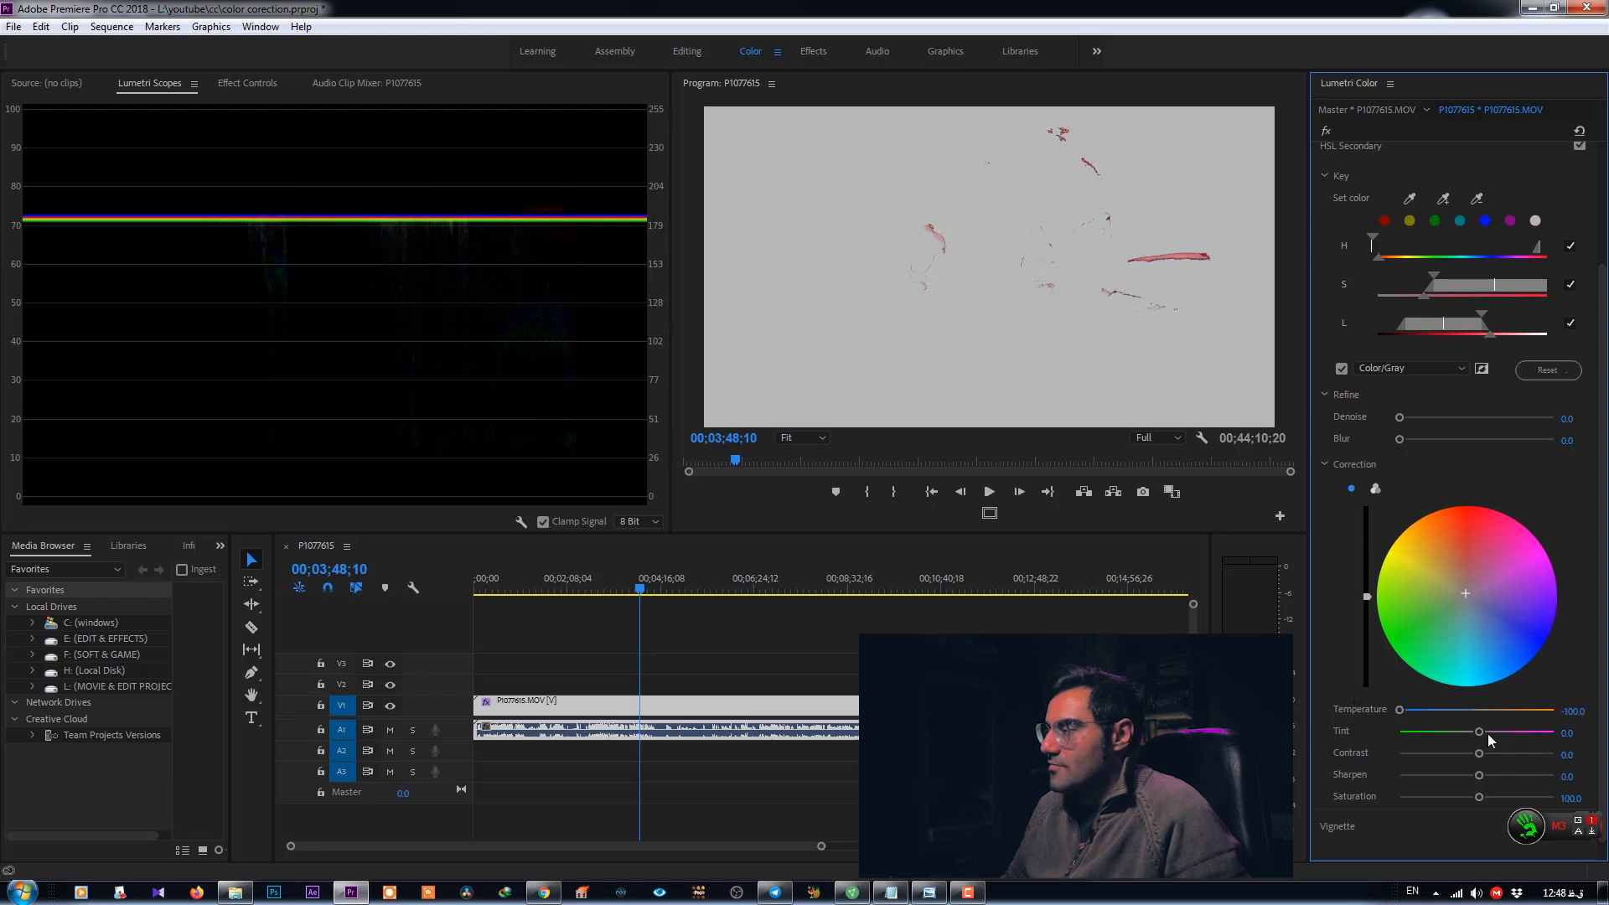
left_click_drag(1480, 736, 1360, 736)
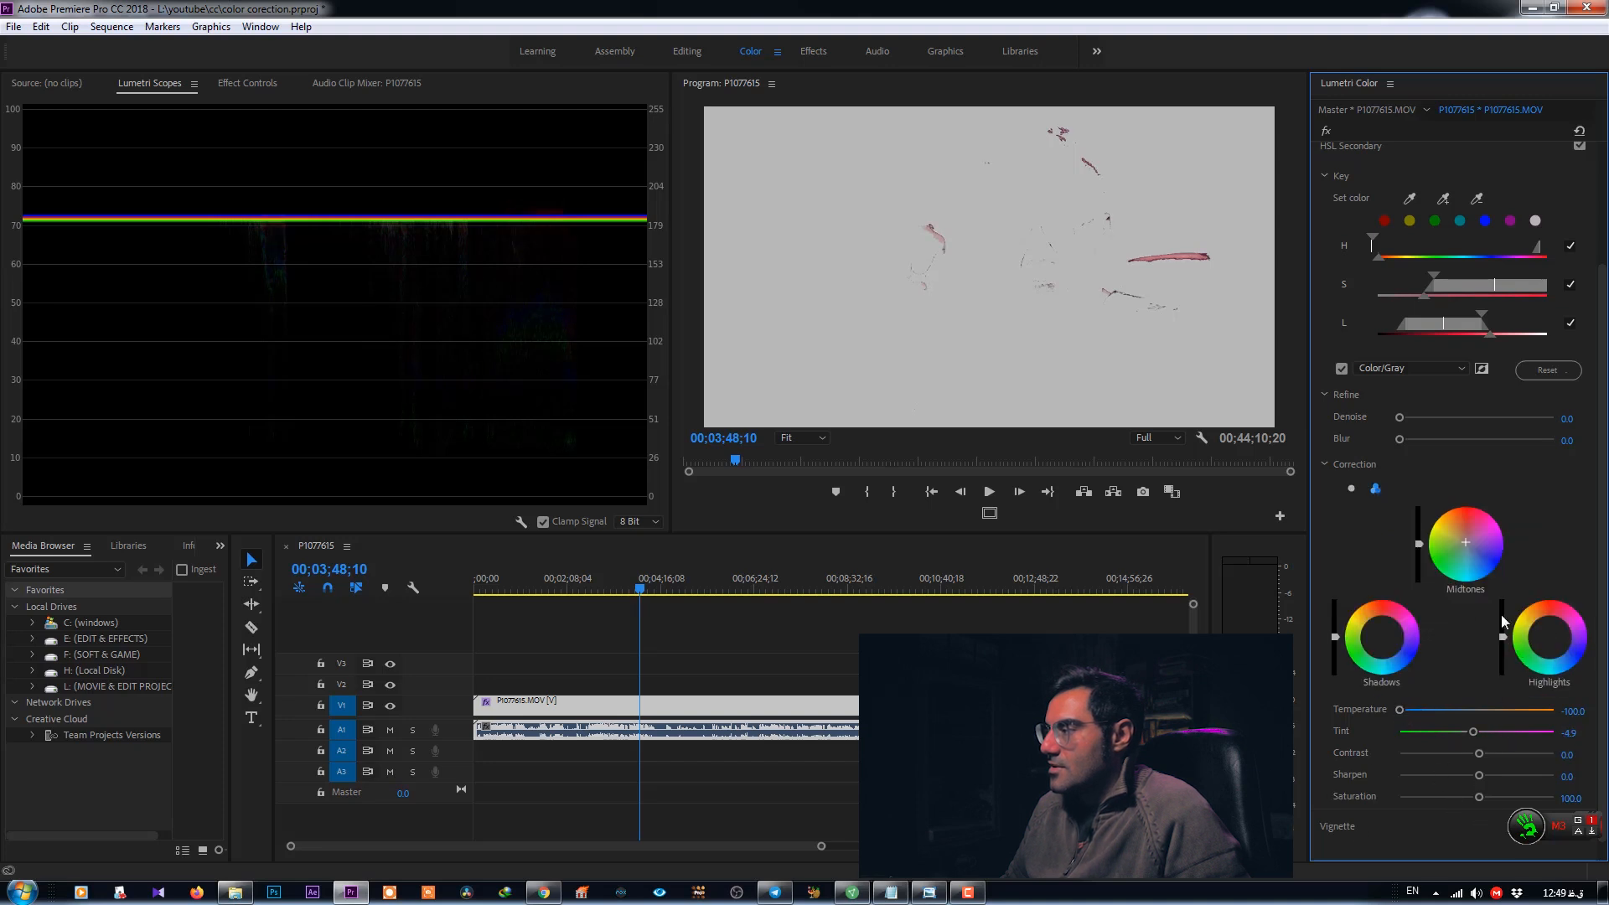
- Shift the midtones, highlights and shadows correction wheels of the HSL Secondary toward violet-blue
left_click_drag(1465, 543, 1484, 566)
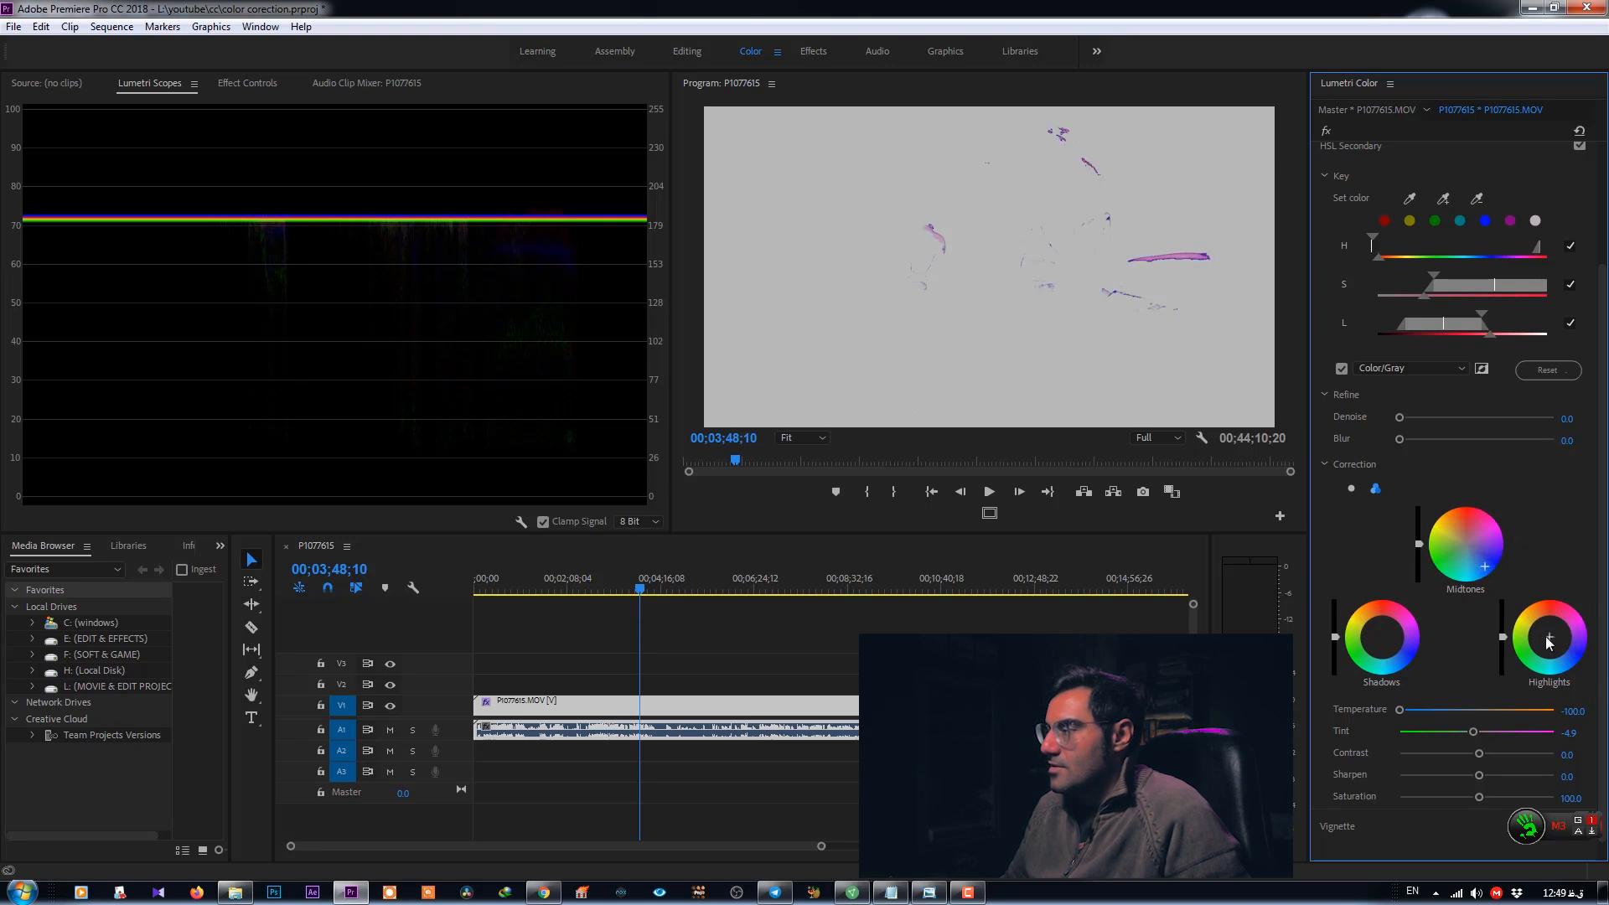
left_click_drag(1558, 641, 1569, 650)
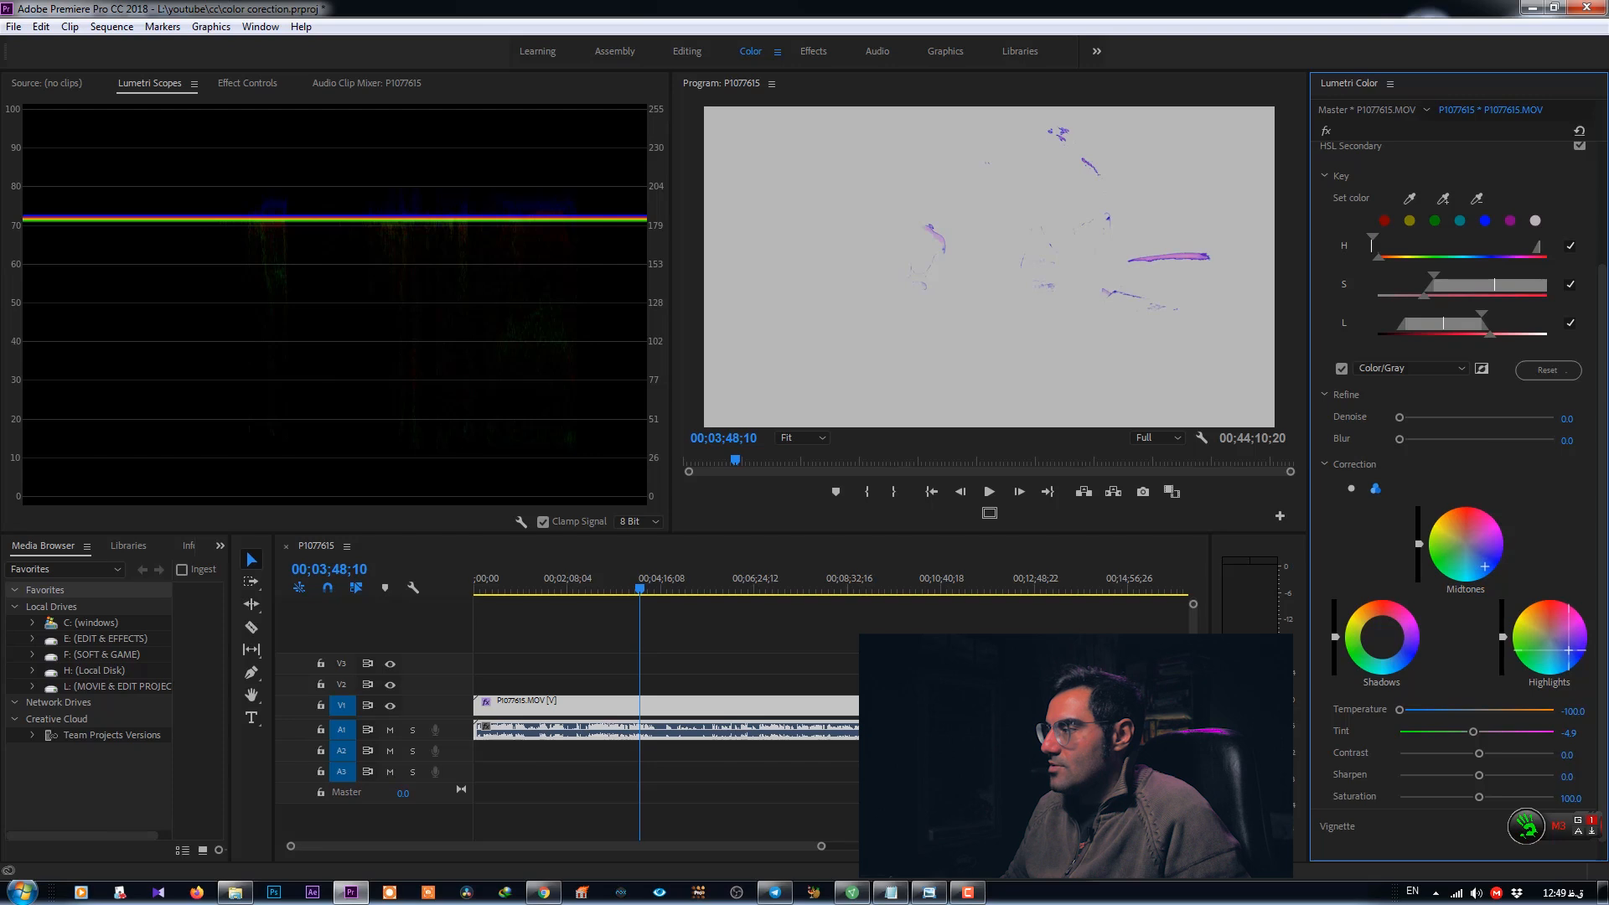
left_click_drag(1383, 641, 1401, 659)
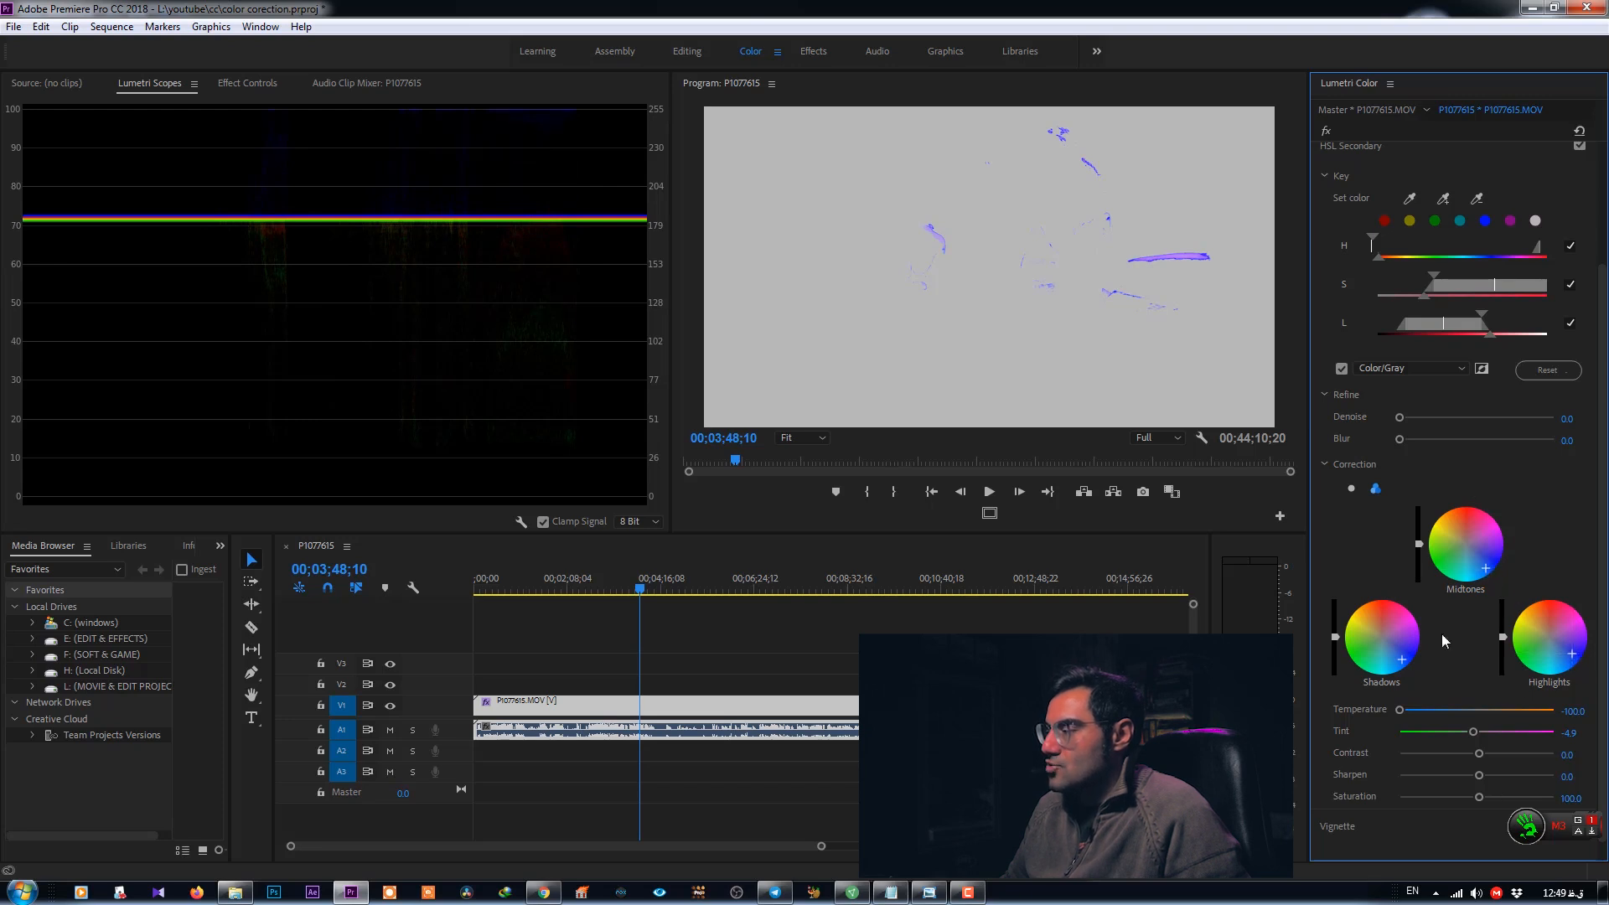
- Turn off the Color/Gray preview and set the key's refine blur to 8.1
scroll(1408, 817, "down", 1)
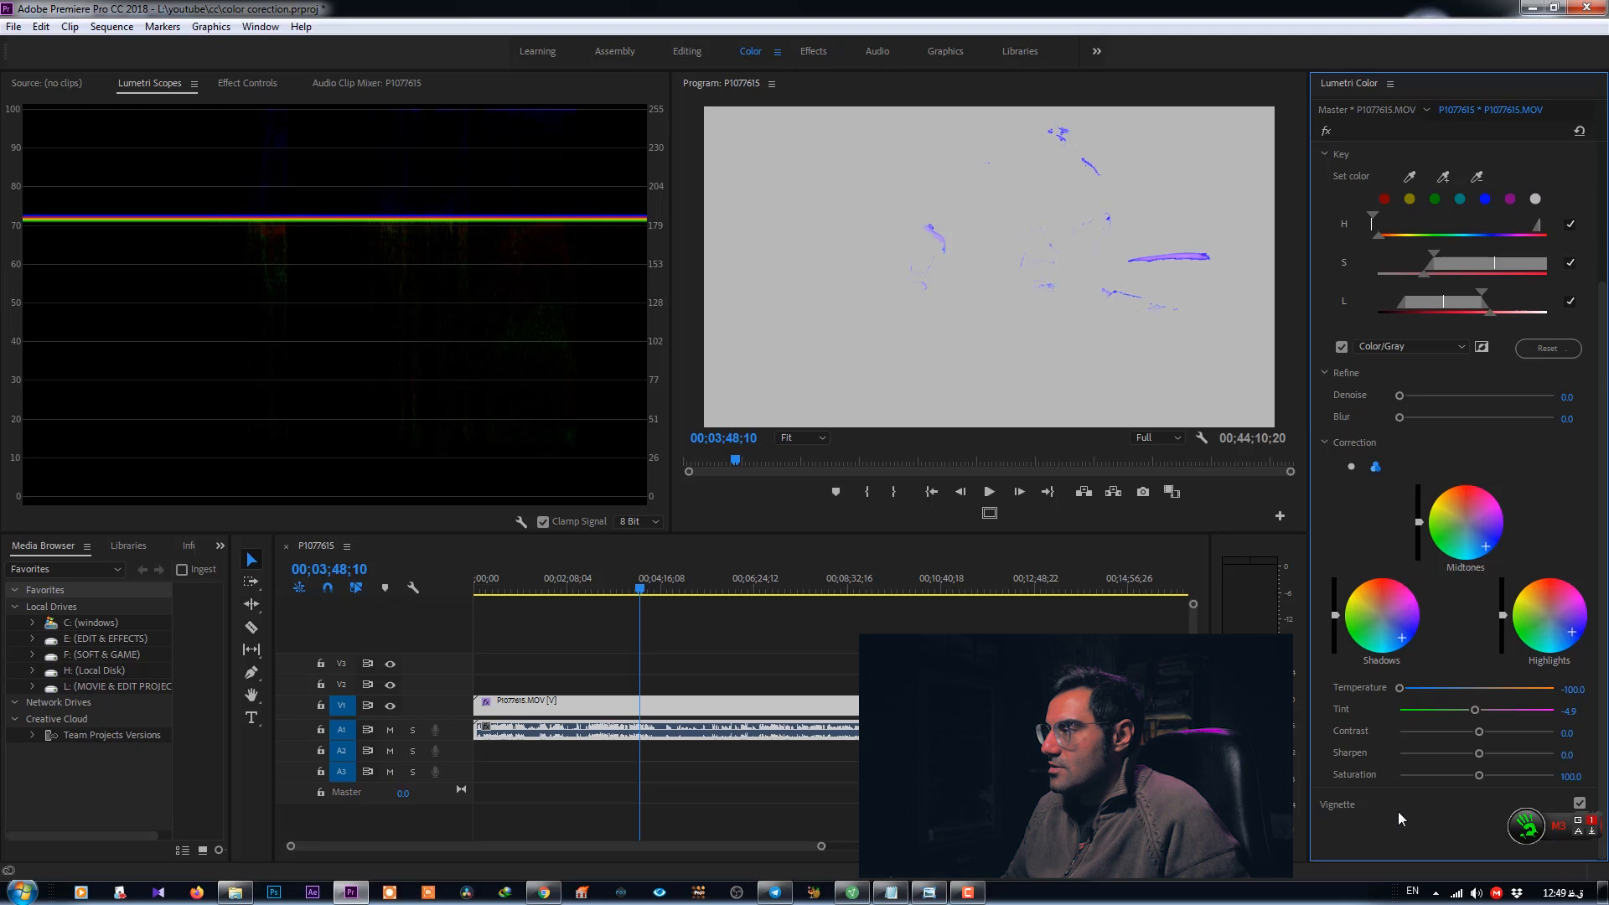
scroll(1397, 811, "up", 2)
scroll(1395, 813, "up", 1)
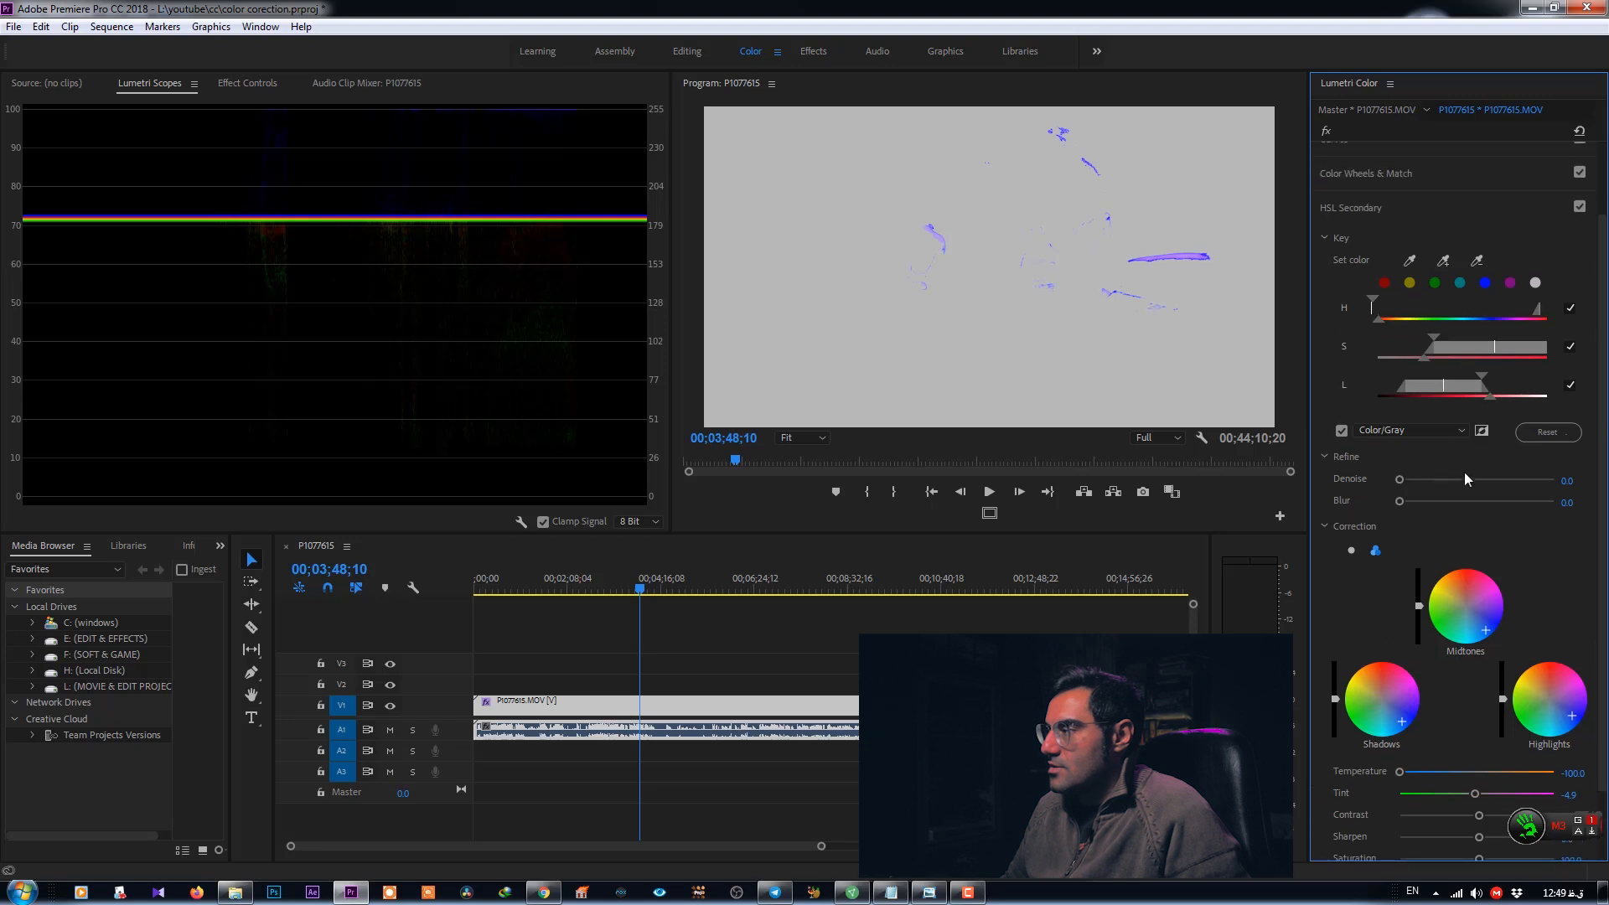
left_click(1341, 430)
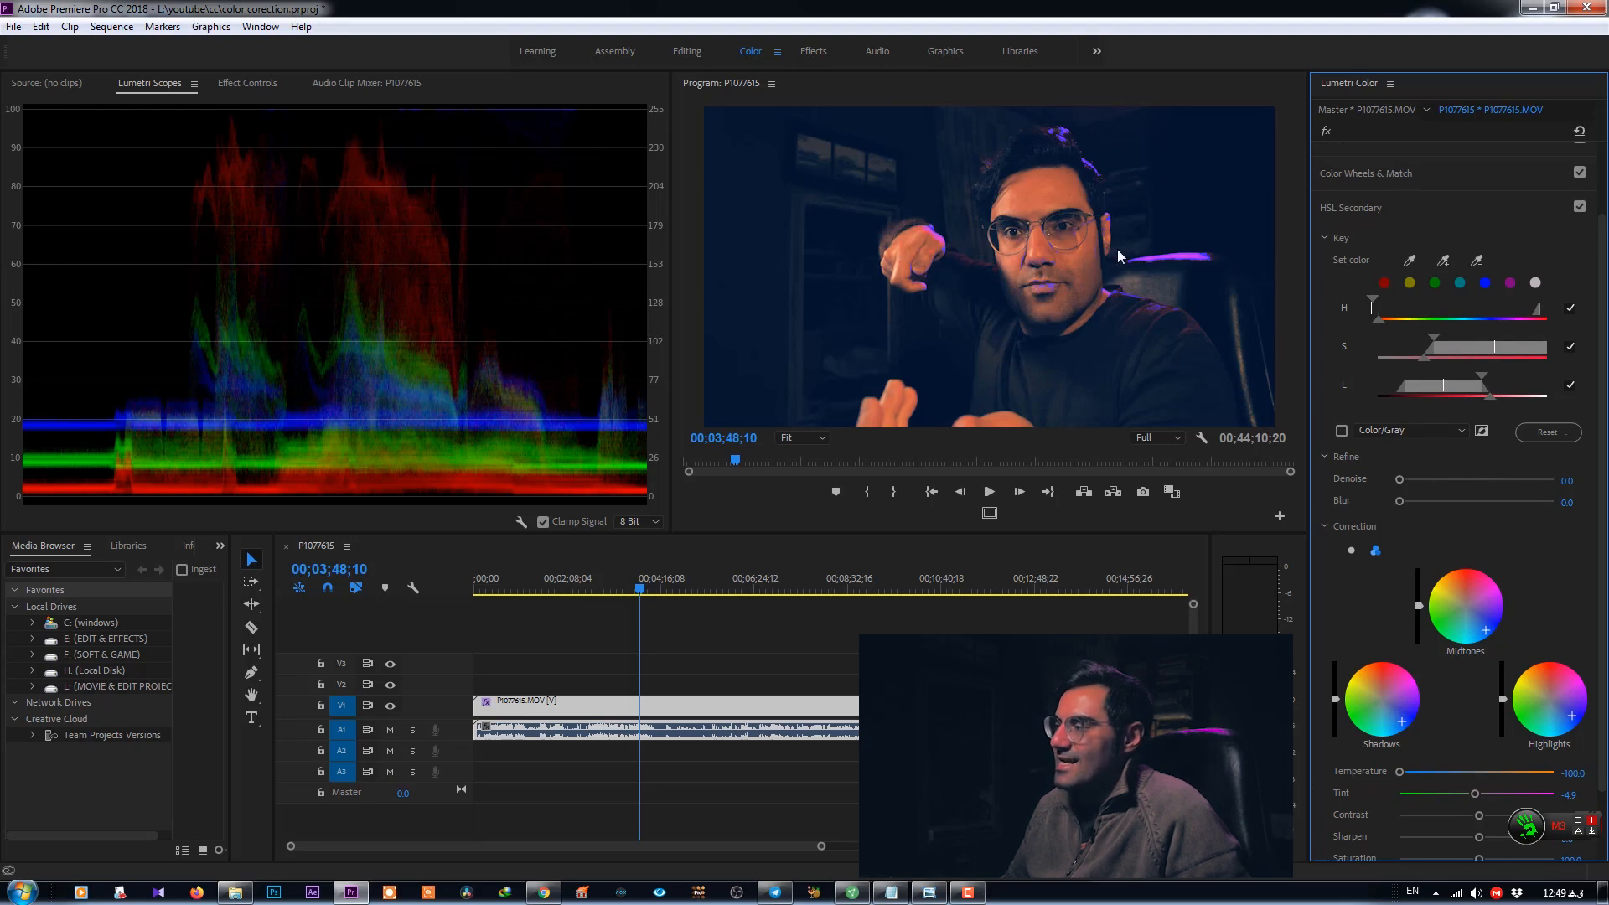
left_click_drag(1399, 503, 1440, 500)
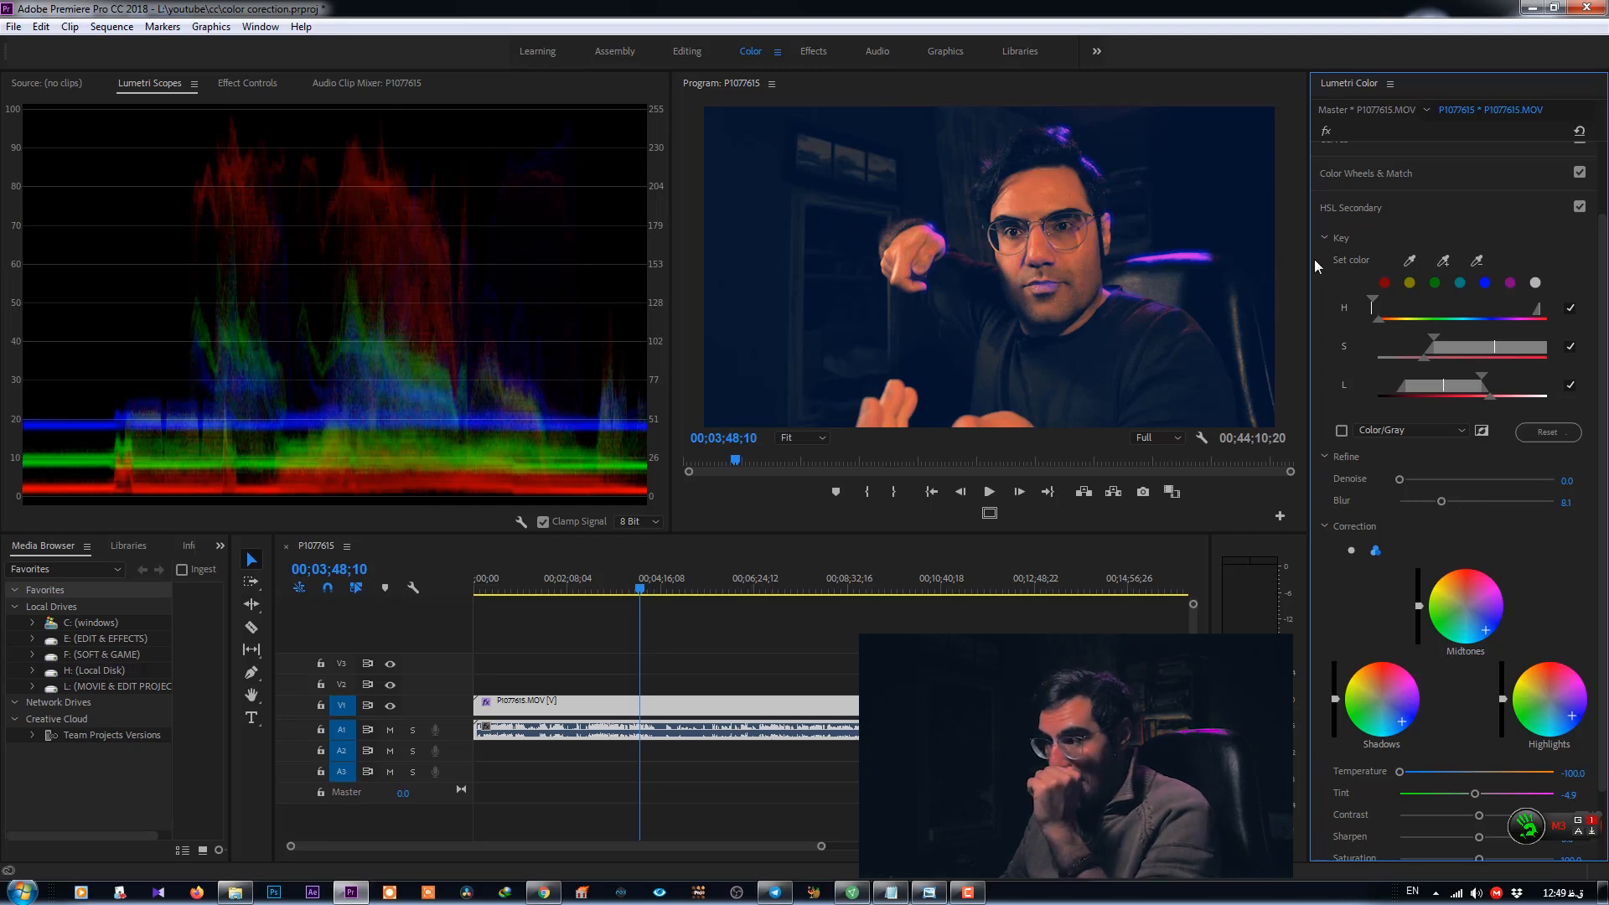
- Adjust the key's lightness range handles using the Color/Gray mask, then hide the mask preview
left_click_drag(1458, 392, 1528, 392)
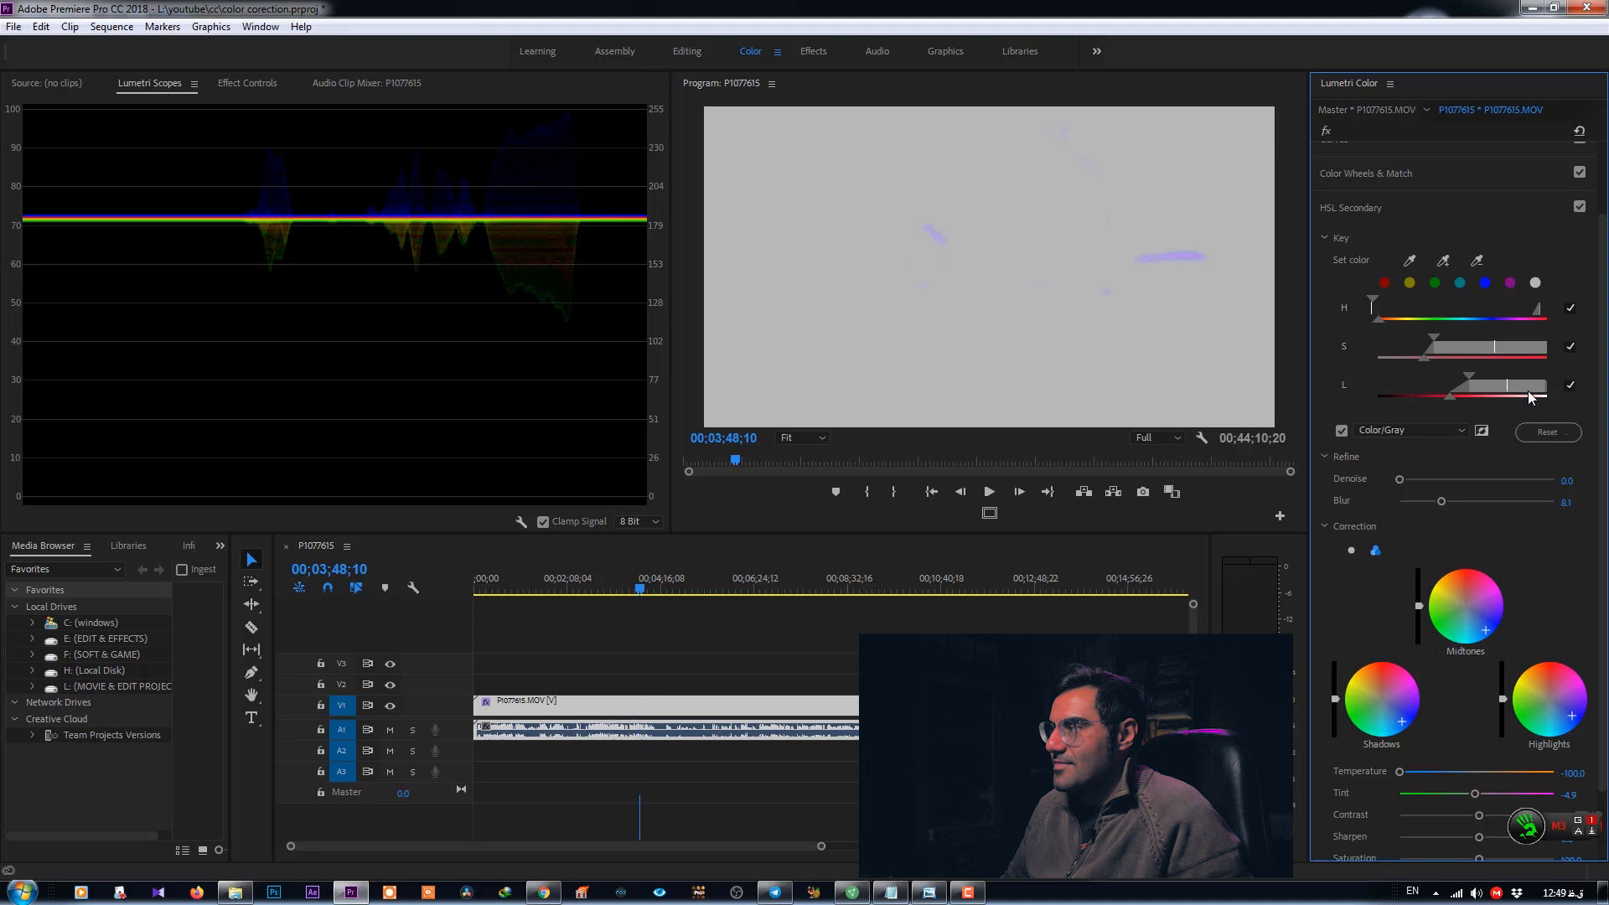
left_click(1340, 430)
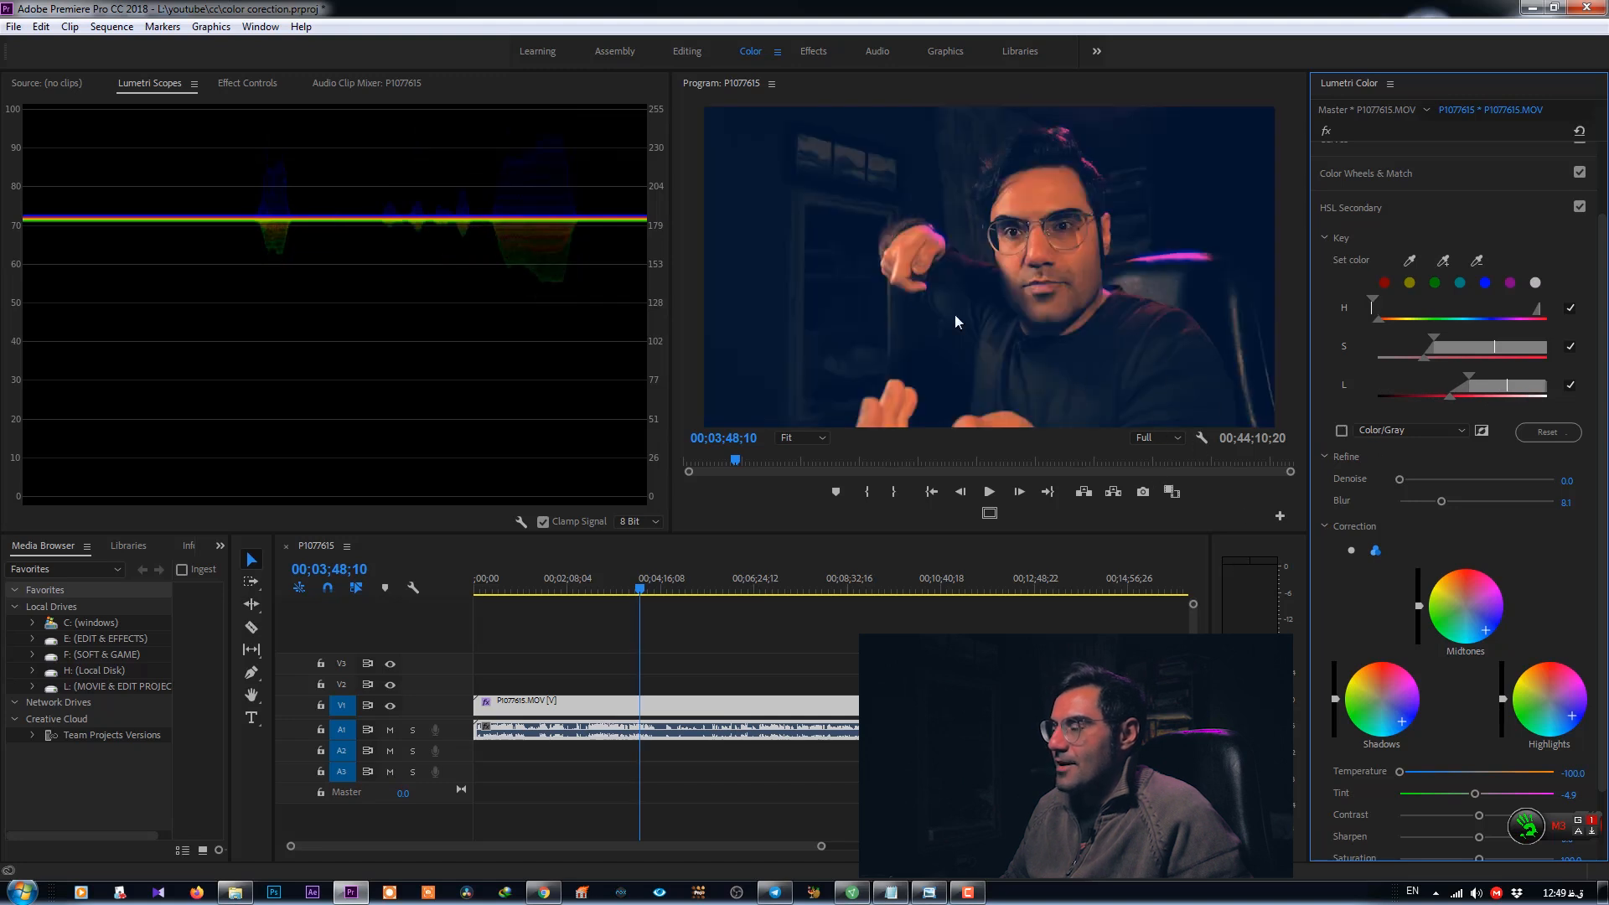
key("Left")
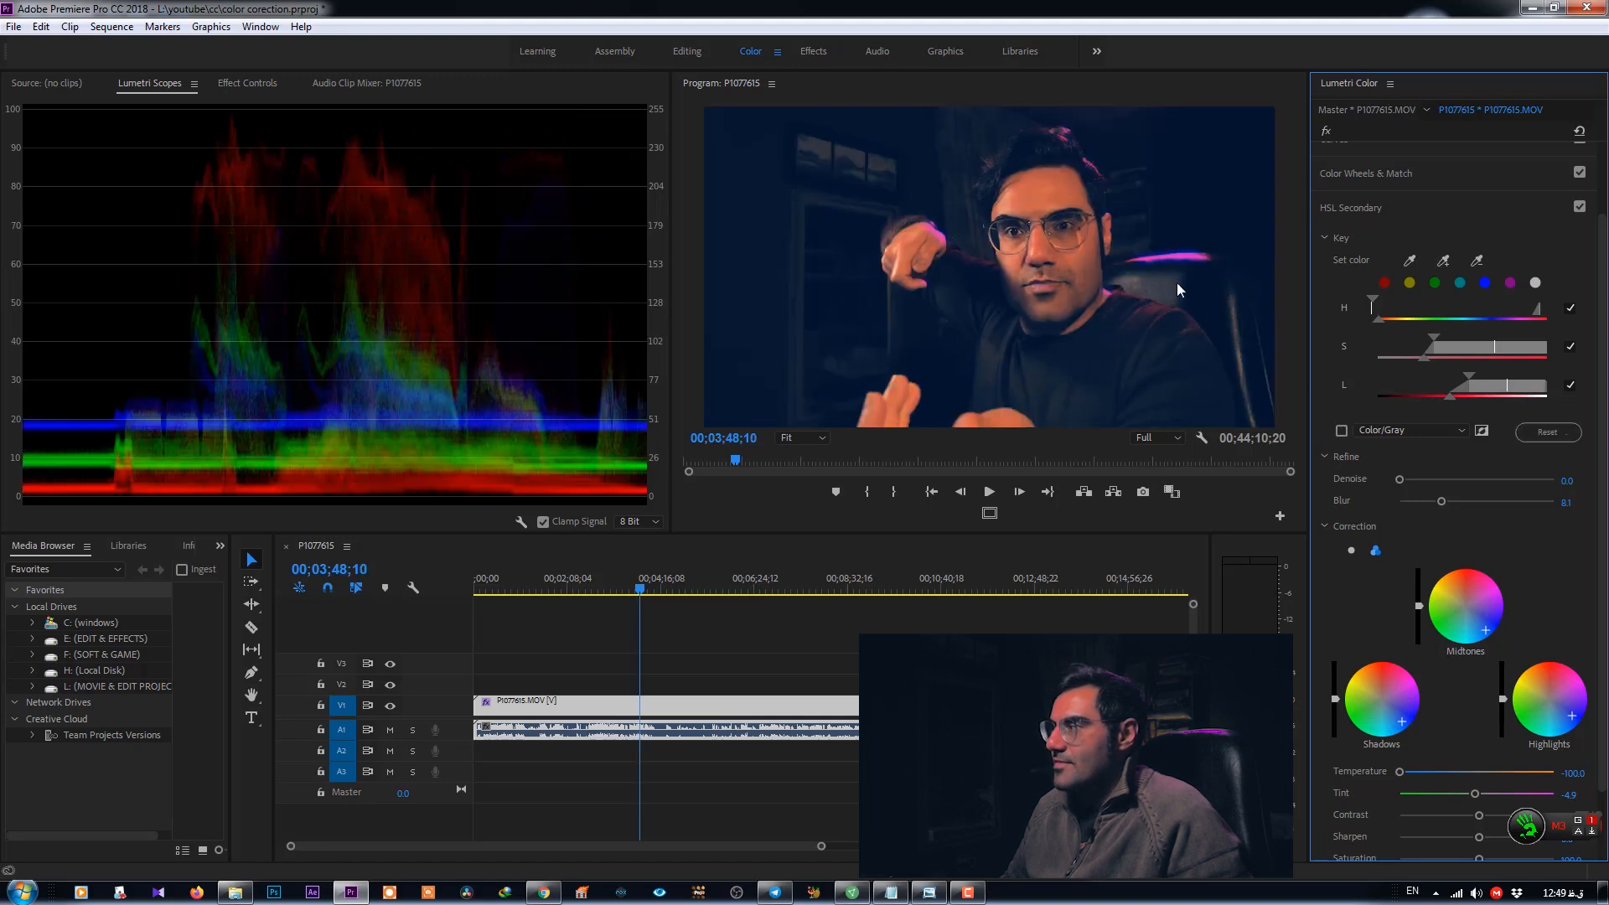
- Toggle the HSL Secondary effect off and on to compare the result before and after
left_click(1579, 206)
left_click(1579, 206)
left_click(1580, 206)
left_click(1580, 207)
left_click(1580, 206)
left_click(1579, 206)
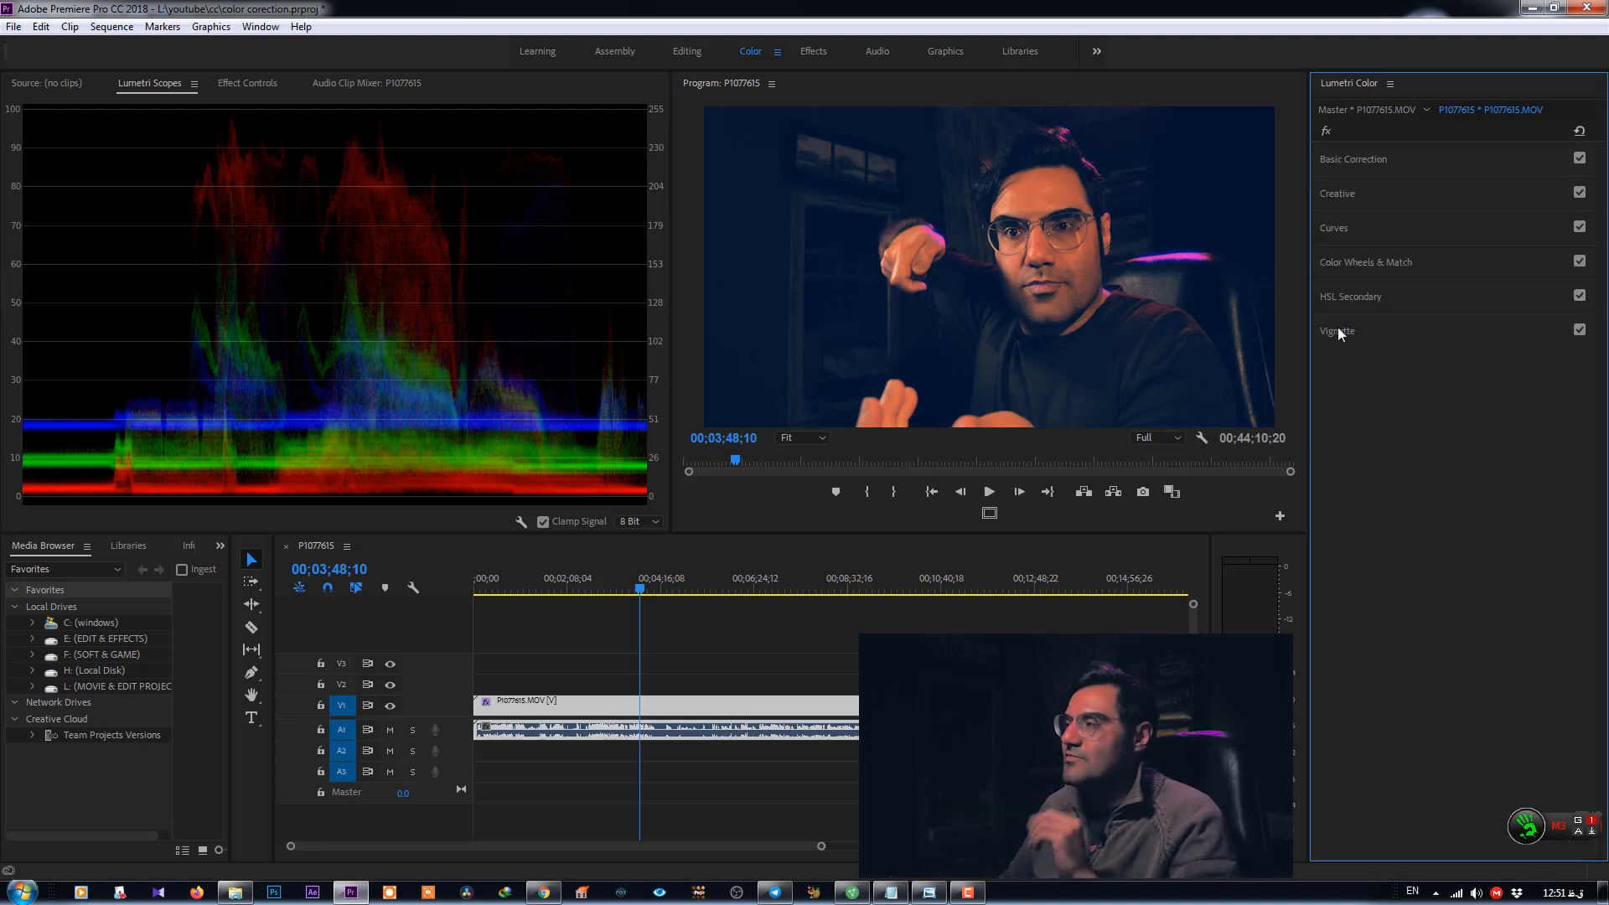
- Open Vignette and set amount to -3.0, midpoint to 34.1, roundness to -7.0 and feather to 74.1
left_click(1339, 331)
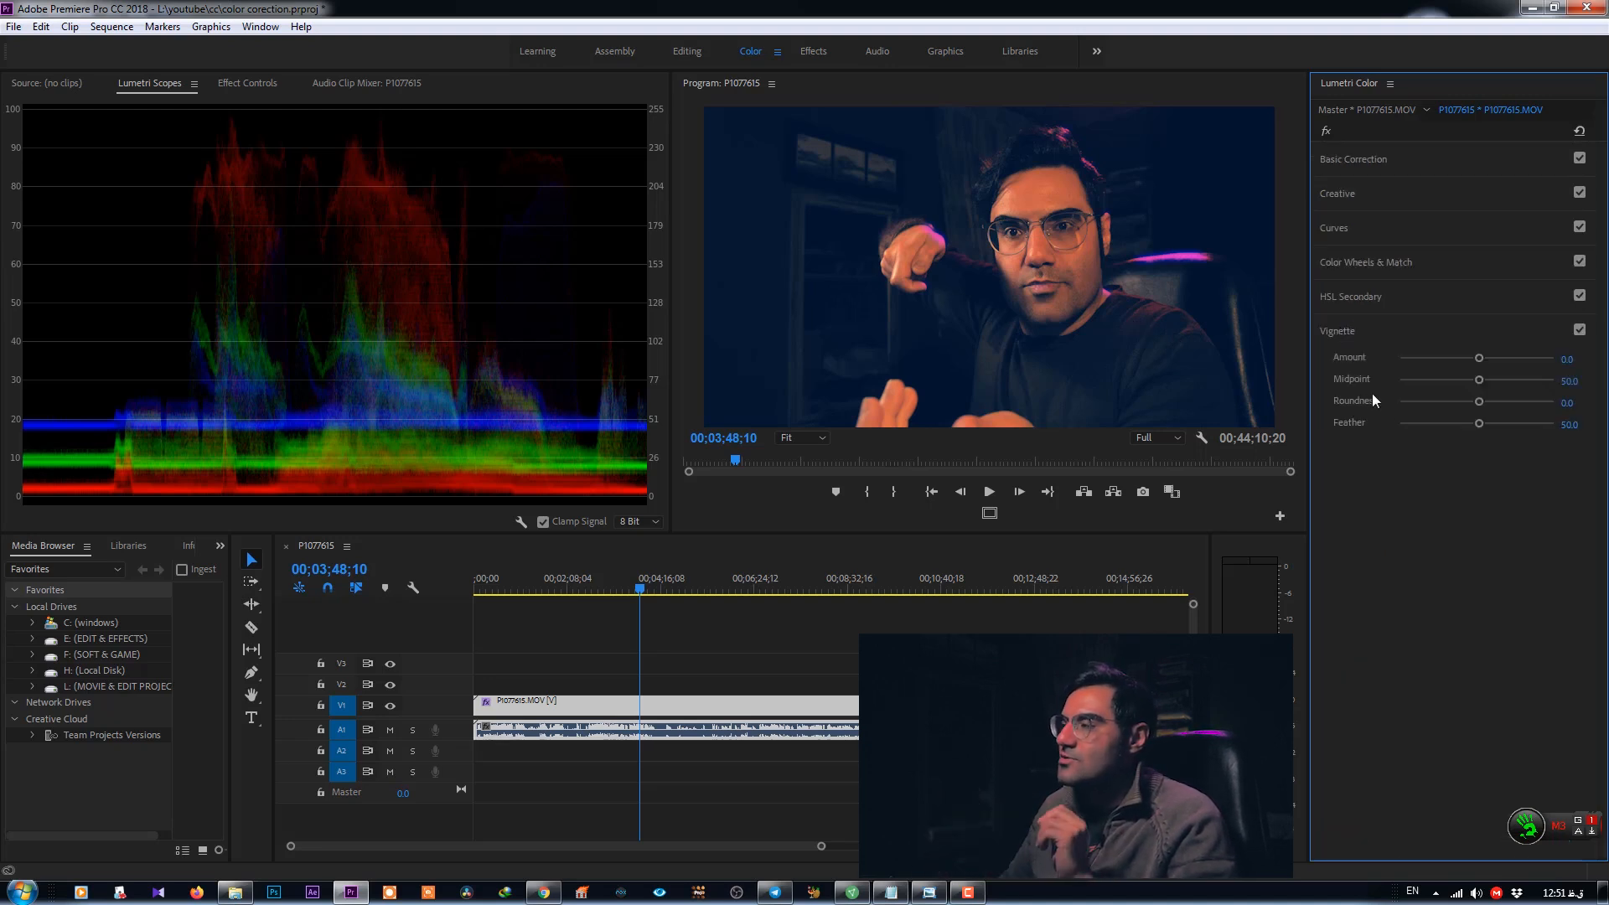
left_click_drag(1477, 357, 1325, 371)
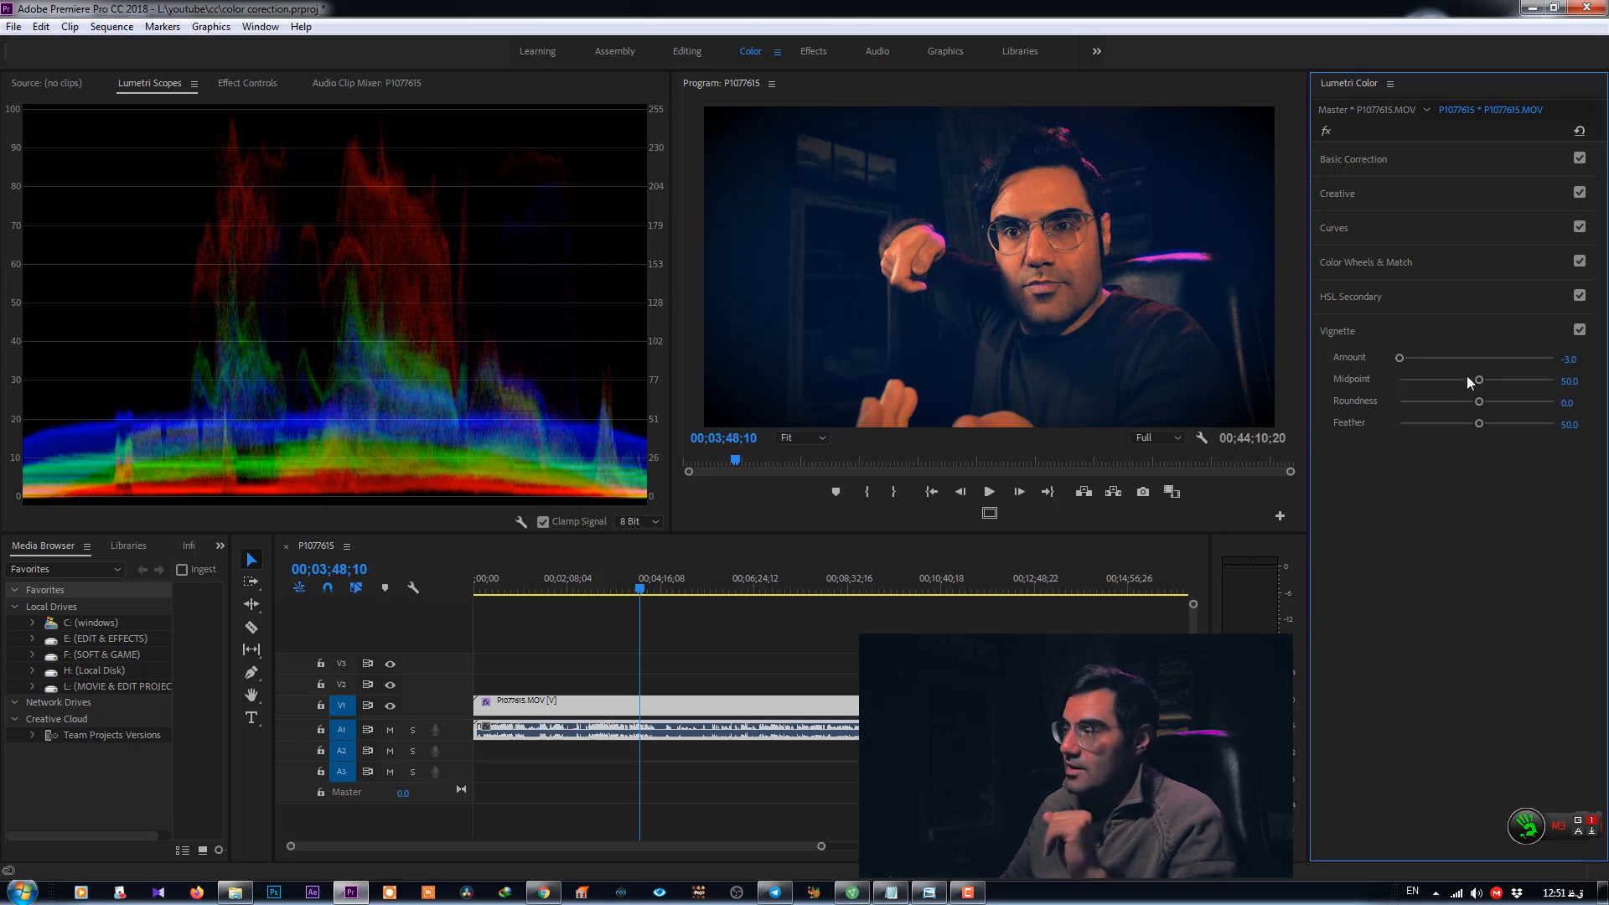
mouse_move(1478, 380)
left_mouse_down()
mouse_move(1376, 376)
mouse_move(1435, 393)
mouse_move(1410, 396)
mouse_move(1512, 385)
mouse_move(1411, 383)
mouse_move(1475, 389)
mouse_move(1483, 405)
mouse_move(1479, 386)
mouse_move(1455, 388)
left_mouse_up()
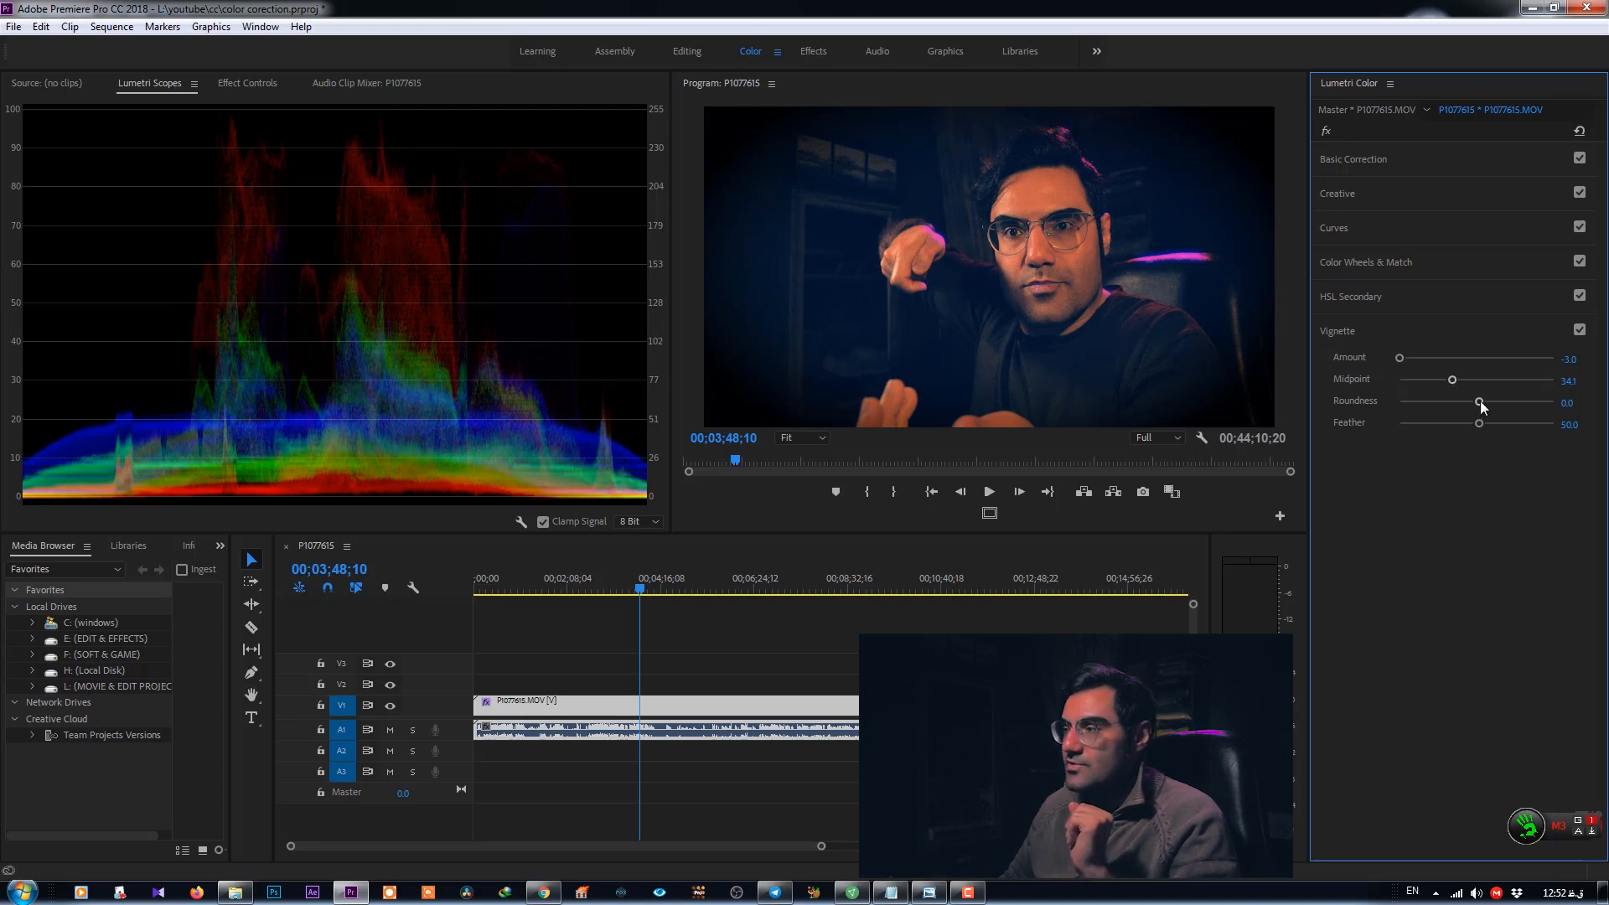
left_click_drag(1450, 409, 1510, 421)
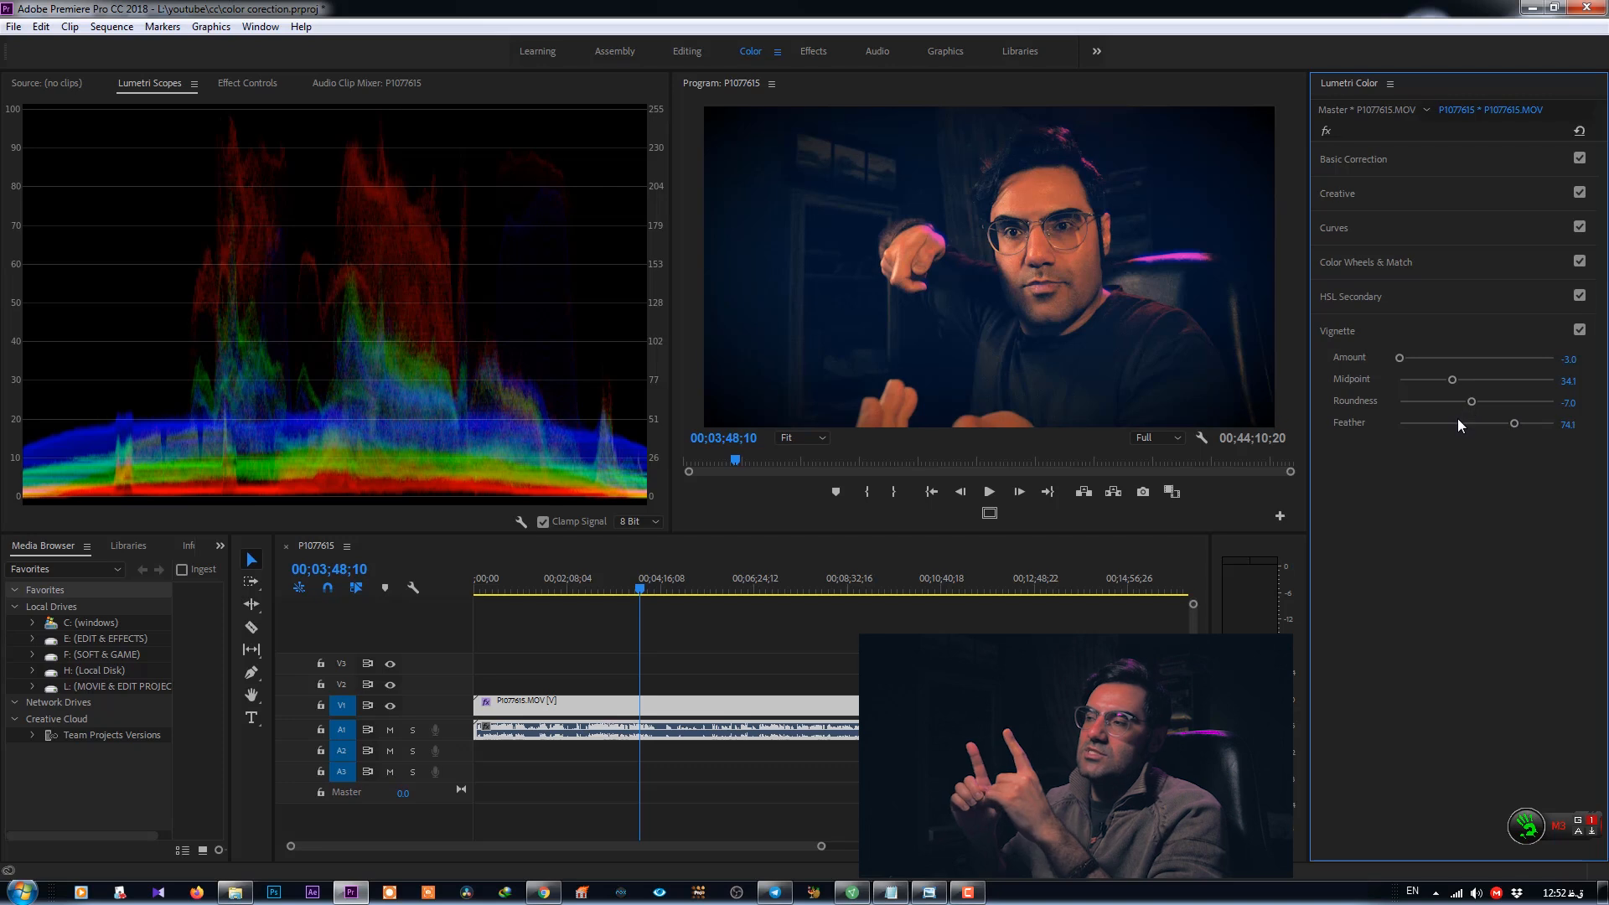